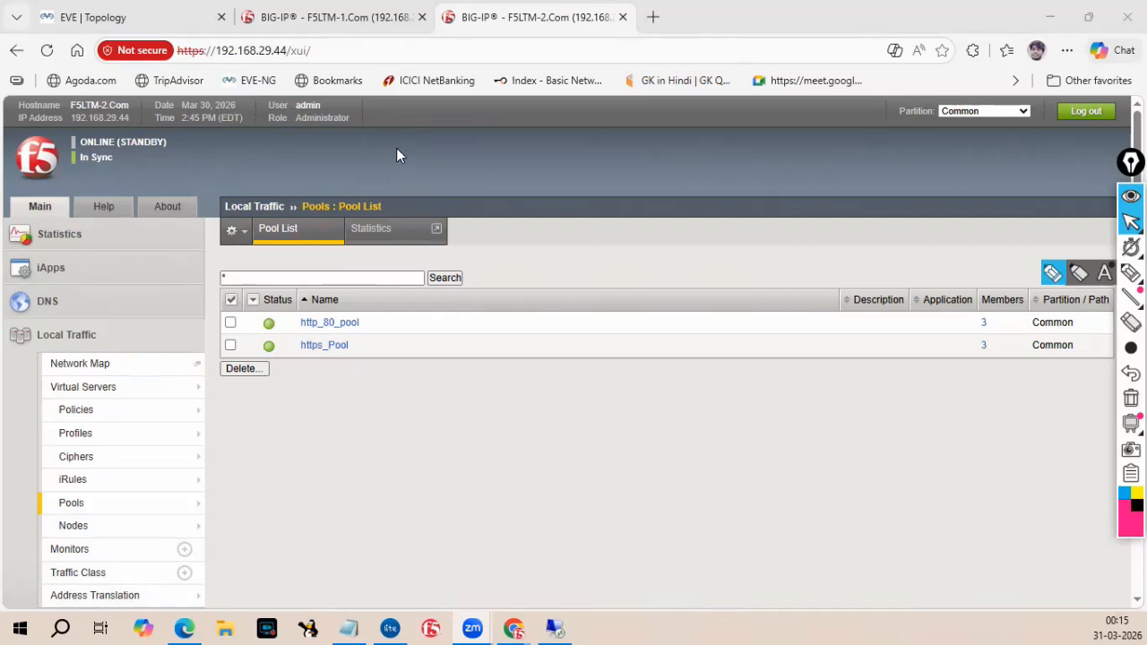
Switch to the EVE topology tab and label the two BIG-IP units F5-1 and F5-2 with the screen pen.
{"action": "left_click", "coordinate": [164, 30]}
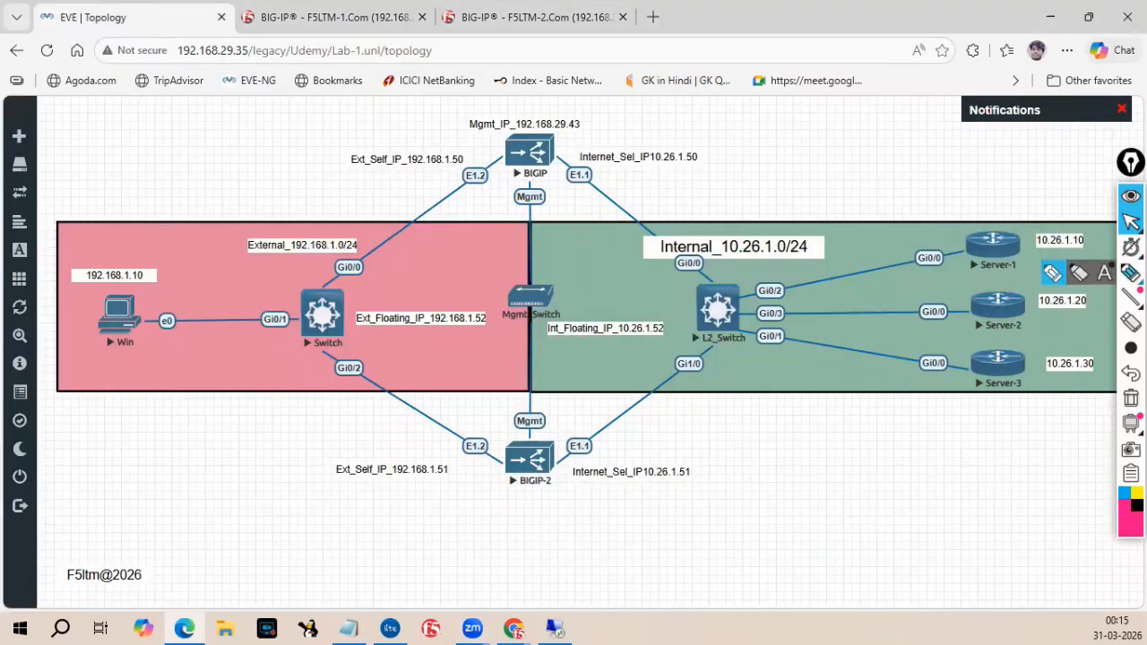
{"action": "left_click", "coordinate": [1053, 273]}
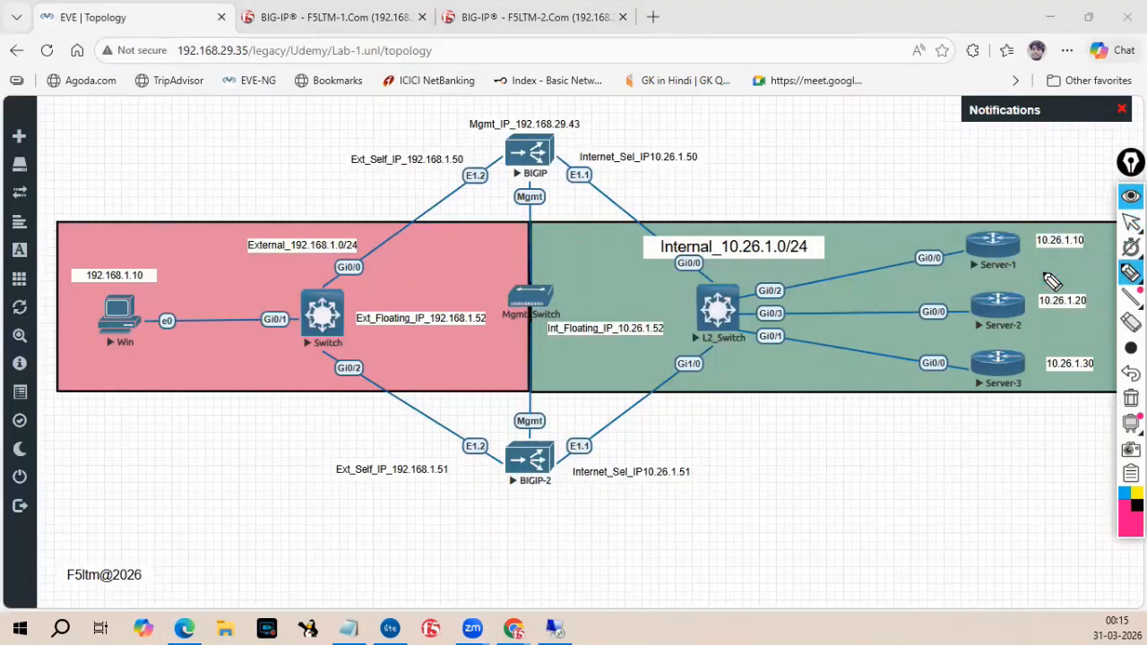
{"action": "mouse_move", "coordinate": [596, 142]}
{"action": "left_mouse_down"}
{"action": "mouse_move", "coordinate": [620, 112]}
{"action": "mouse_move", "coordinate": [614, 127]}
{"action": "left_mouse_up"}
{"action": "left_click_drag", "start_coordinate": [642, 120], "coordinate": [630, 137]}
{"action": "mouse_move", "coordinate": [646, 113]}
{"action": "left_mouse_down"}
{"action": "mouse_move", "coordinate": [662, 112]}
{"action": "mouse_move", "coordinate": [676, 133]}
{"action": "mouse_move", "coordinate": [662, 121]}
{"action": "left_mouse_up"}
{"action": "mouse_move", "coordinate": [556, 508]}
{"action": "left_mouse_down"}
{"action": "mouse_move", "coordinate": [637, 510]}
{"action": "mouse_move", "coordinate": [653, 530]}
{"action": "left_mouse_up"}
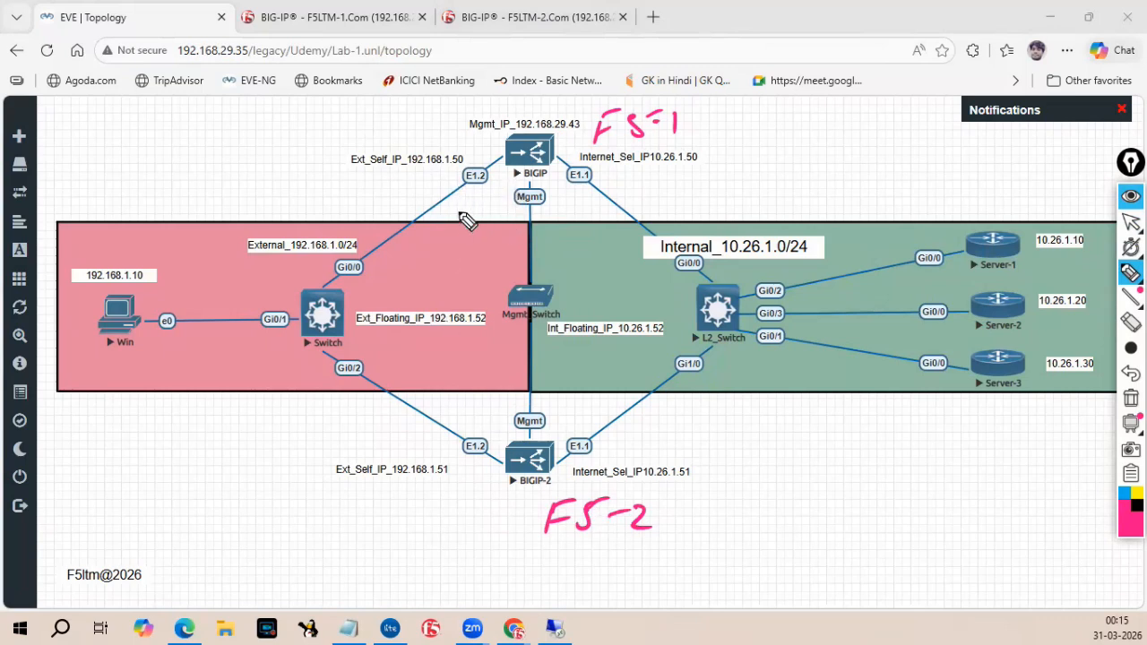
Mark F5-1 as Active and F5-2 as standby on the topology, then clear the screen annotations.
{"action": "mouse_move", "coordinate": [449, 255]}
{"action": "left_mouse_down"}
{"action": "mouse_move", "coordinate": [471, 248]}
{"action": "mouse_move", "coordinate": [468, 235]}
{"action": "left_mouse_up"}
{"action": "mouse_move", "coordinate": [491, 223]}
{"action": "left_mouse_down"}
{"action": "mouse_move", "coordinate": [495, 235]}
{"action": "mouse_move", "coordinate": [508, 232]}
{"action": "left_mouse_up"}
{"action": "left_click_drag", "start_coordinate": [498, 221], "coordinate": [528, 219]}
{"action": "left_click_drag", "start_coordinate": [534, 205], "coordinate": [564, 199]}
{"action": "left_click_drag", "start_coordinate": [621, 551], "coordinate": [687, 542]}
{"action": "left_click_drag", "start_coordinate": [704, 479], "coordinate": [666, 569]}
{"action": "mouse_move", "coordinate": [724, 518]}
{"action": "left_mouse_down"}
{"action": "mouse_move", "coordinate": [740, 528]}
{"action": "mouse_move", "coordinate": [798, 507]}
{"action": "mouse_move", "coordinate": [807, 510]}
{"action": "mouse_move", "coordinate": [788, 532]}
{"action": "mouse_move", "coordinate": [821, 531]}
{"action": "left_mouse_up"}
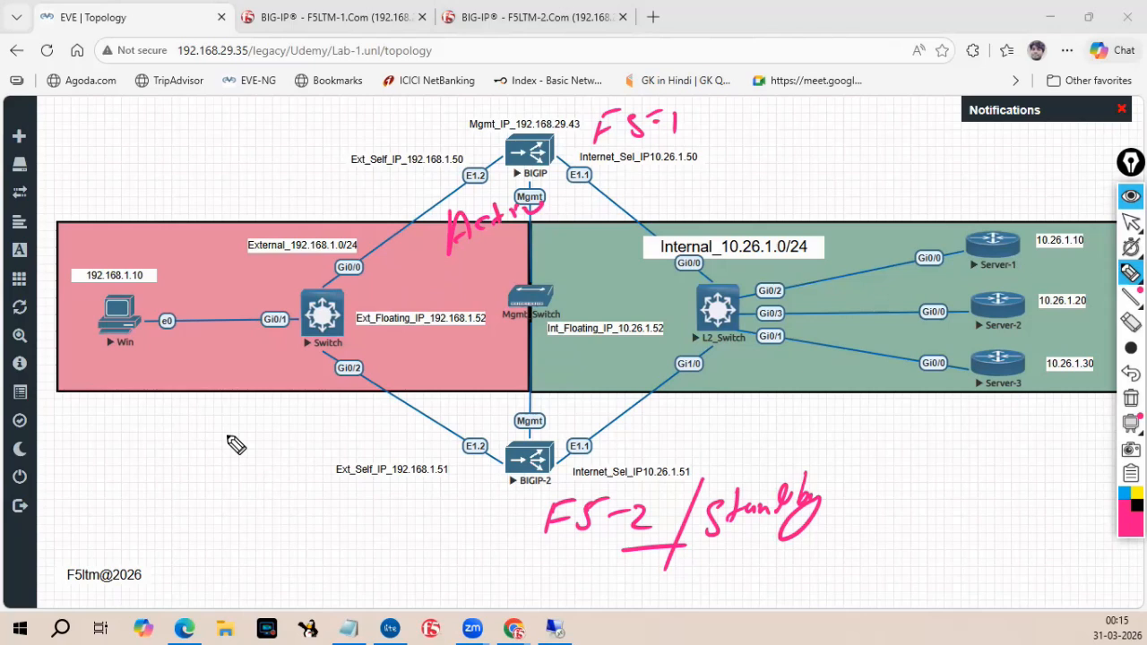
{"action": "left_click", "coordinate": [1132, 398]}
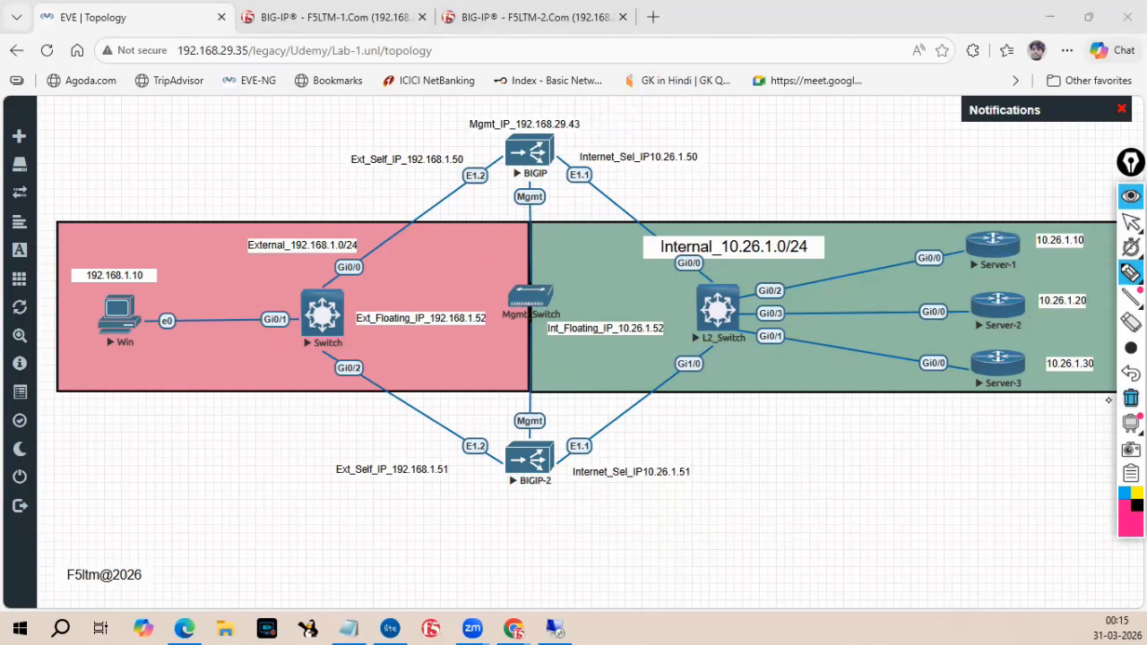
Draw two vertical lines through the BIG-IP pair and switch to Scrble Lite.
{"action": "left_click_drag", "start_coordinate": [462, 118], "coordinate": [454, 514]}
{"action": "left_click_drag", "start_coordinate": [649, 128], "coordinate": [681, 521]}
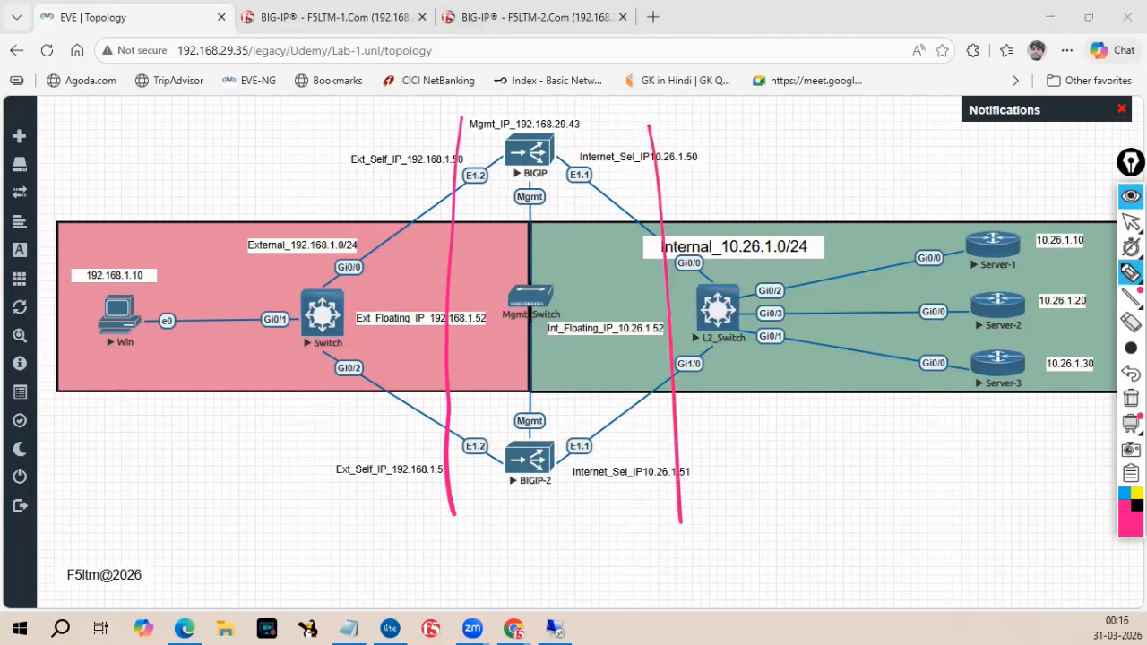
{"action": "left_click", "coordinate": [389, 628]}
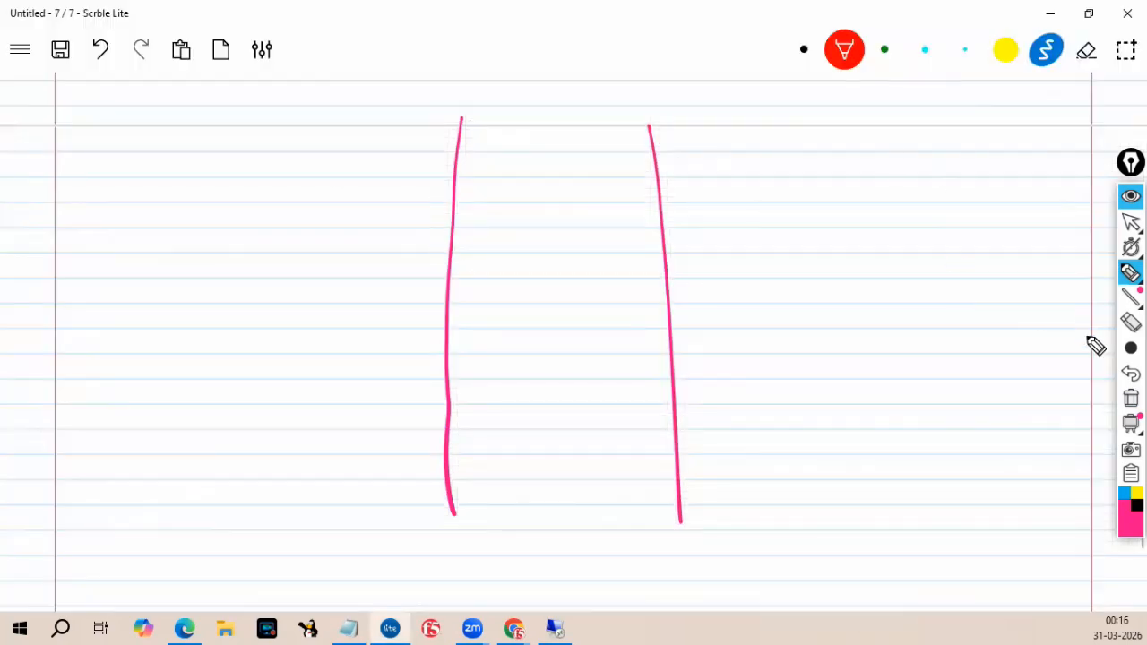
Clear the screen annotations, return to the pointer and pick the black pen in Scrble Lite.
{"action": "left_click", "coordinate": [1131, 398]}
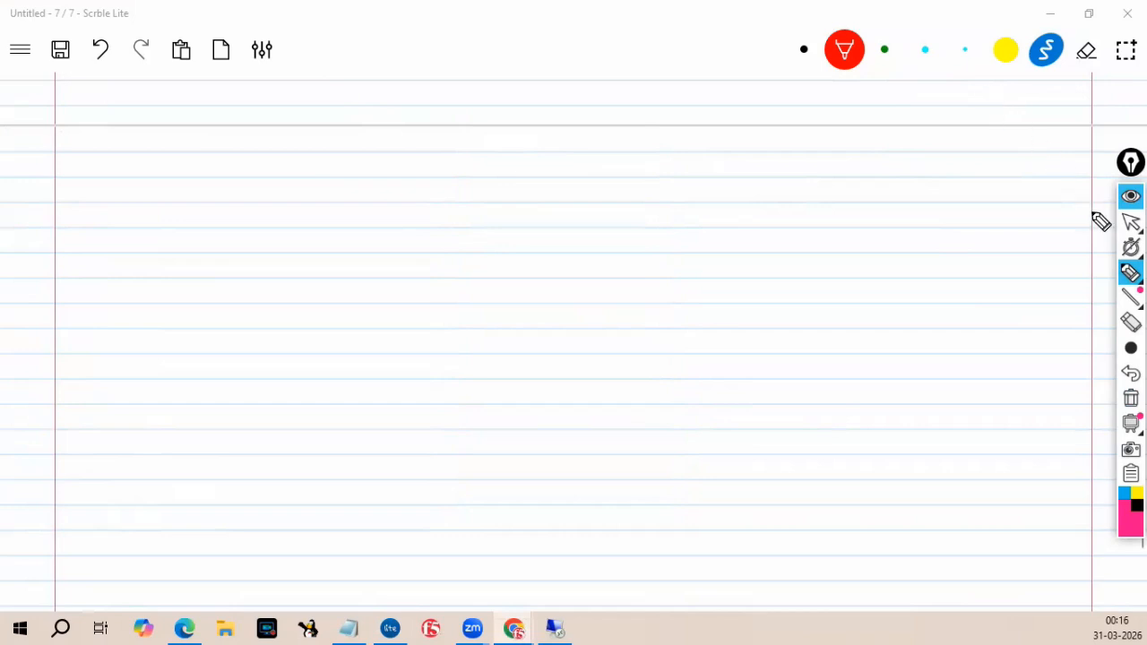
{"action": "left_click", "coordinate": [1131, 222]}
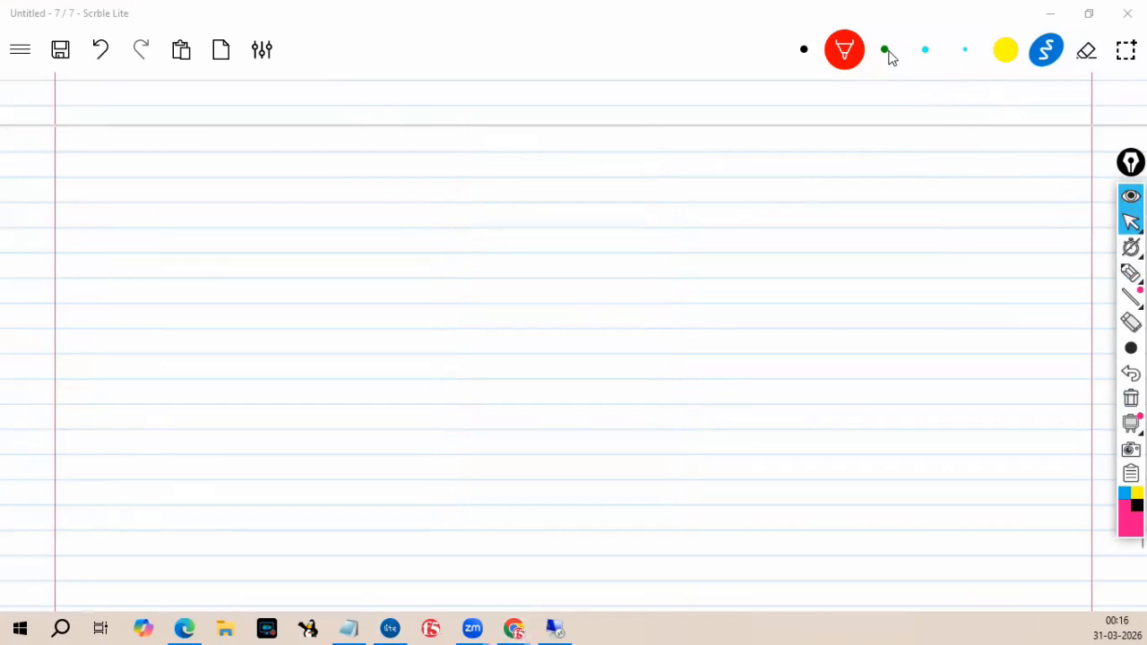
{"action": "left_click", "coordinate": [804, 50]}
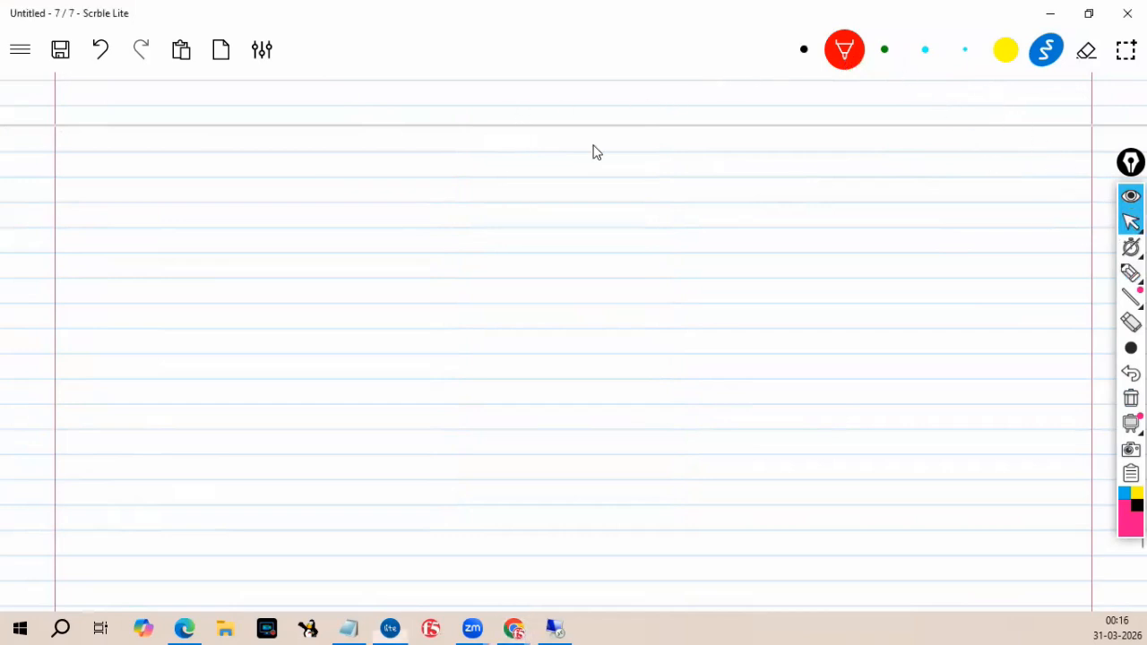
Write the underlined title "F5-Upgrade" at the top of the page.
{"action": "mouse_move", "coordinate": [351, 156]}
{"action": "left_mouse_down"}
{"action": "mouse_move", "coordinate": [346, 191]}
{"action": "mouse_move", "coordinate": [363, 154]}
{"action": "left_mouse_up"}
{"action": "mouse_move", "coordinate": [349, 178]}
{"action": "left_mouse_down"}
{"action": "mouse_move", "coordinate": [367, 170]}
{"action": "mouse_move", "coordinate": [378, 185]}
{"action": "mouse_move", "coordinate": [413, 150]}
{"action": "left_mouse_up"}
{"action": "mouse_move", "coordinate": [415, 184]}
{"action": "left_mouse_down"}
{"action": "mouse_move", "coordinate": [476, 158]}
{"action": "mouse_move", "coordinate": [492, 193]}
{"action": "left_mouse_up"}
{"action": "mouse_move", "coordinate": [499, 142]}
{"action": "left_mouse_down"}
{"action": "mouse_move", "coordinate": [531, 167]}
{"action": "mouse_move", "coordinate": [502, 205]}
{"action": "left_mouse_up"}
{"action": "mouse_move", "coordinate": [544, 159]}
{"action": "left_mouse_down"}
{"action": "mouse_move", "coordinate": [546, 176]}
{"action": "mouse_move", "coordinate": [572, 160]}
{"action": "mouse_move", "coordinate": [593, 165]}
{"action": "left_mouse_up"}
{"action": "mouse_move", "coordinate": [605, 154]}
{"action": "left_mouse_down"}
{"action": "mouse_move", "coordinate": [608, 142]}
{"action": "mouse_move", "coordinate": [635, 164]}
{"action": "left_mouse_up"}
{"action": "left_click_drag", "start_coordinate": [318, 201], "coordinate": [498, 204]}
{"action": "left_click_drag", "start_coordinate": [576, 205], "coordinate": [652, 203]}
Add item ① and write "Re-Activate the license" beside it.
{"action": "mouse_move", "coordinate": [117, 234]}
{"action": "left_mouse_down"}
{"action": "mouse_move", "coordinate": [117, 254]}
{"action": "mouse_move", "coordinate": [134, 235]}
{"action": "left_mouse_up"}
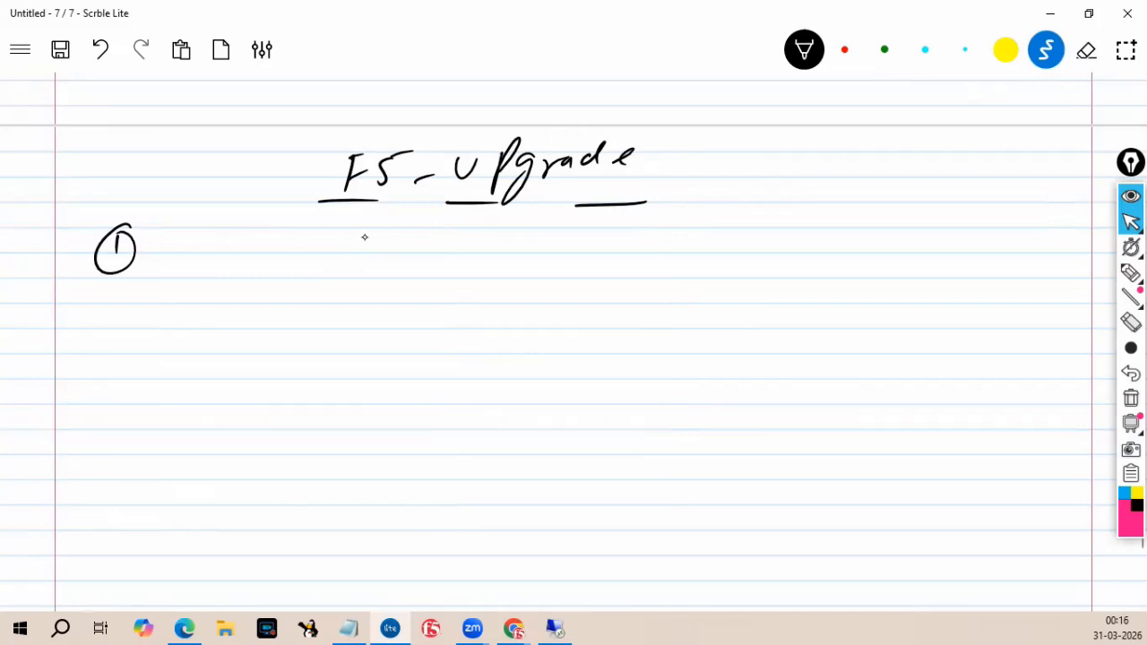
{"action": "left_click_drag", "start_coordinate": [185, 236], "coordinate": [180, 267]}
{"action": "mouse_move", "coordinate": [180, 238]}
{"action": "left_mouse_down"}
{"action": "mouse_move", "coordinate": [197, 266]}
{"action": "mouse_move", "coordinate": [225, 252]}
{"action": "mouse_move", "coordinate": [237, 266]}
{"action": "left_mouse_up"}
{"action": "mouse_move", "coordinate": [242, 236]}
{"action": "left_mouse_down"}
{"action": "mouse_move", "coordinate": [254, 271]}
{"action": "mouse_move", "coordinate": [280, 259]}
{"action": "left_mouse_up"}
{"action": "mouse_move", "coordinate": [274, 247]}
{"action": "left_mouse_down"}
{"action": "mouse_move", "coordinate": [297, 255]}
{"action": "mouse_move", "coordinate": [331, 242]}
{"action": "mouse_move", "coordinate": [332, 254]}
{"action": "left_mouse_up"}
{"action": "mouse_move", "coordinate": [345, 231]}
{"action": "left_mouse_down"}
{"action": "mouse_move", "coordinate": [346, 253]}
{"action": "mouse_move", "coordinate": [403, 256]}
{"action": "left_mouse_up"}
{"action": "mouse_move", "coordinate": [394, 240]}
{"action": "left_mouse_down"}
{"action": "mouse_move", "coordinate": [432, 238]}
{"action": "mouse_move", "coordinate": [438, 255]}
{"action": "left_mouse_up"}
{"action": "left_click_drag", "start_coordinate": [443, 247], "coordinate": [624, 244]}
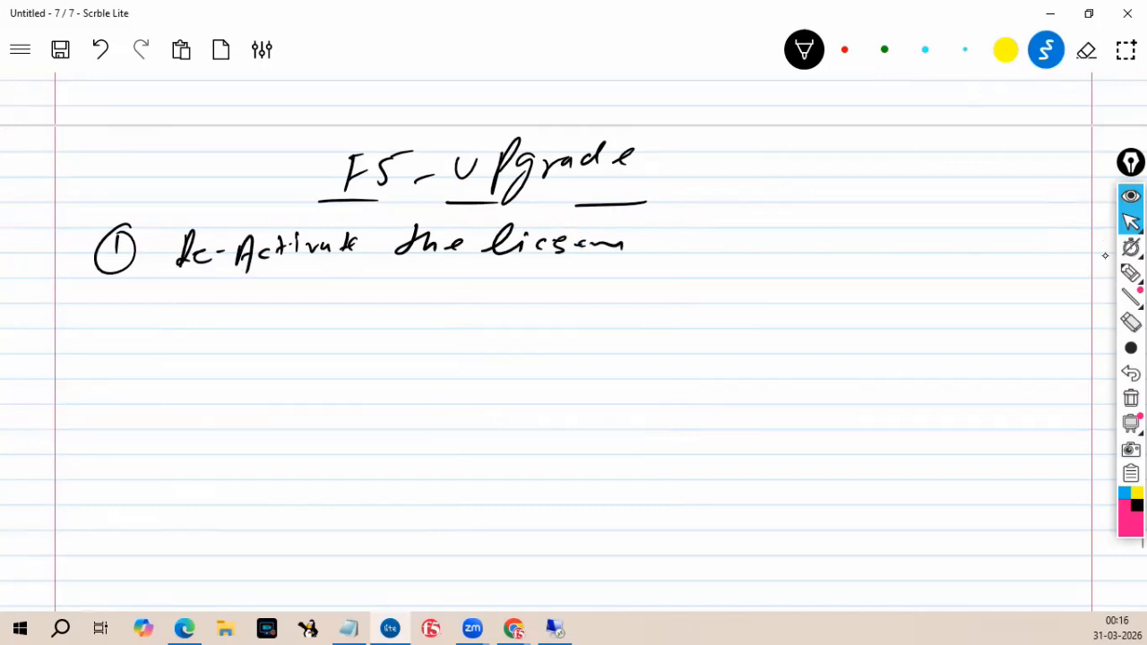
Erase and rewrite the end of the word "license", then add item ② below.
{"action": "left_click", "coordinate": [1087, 51]}
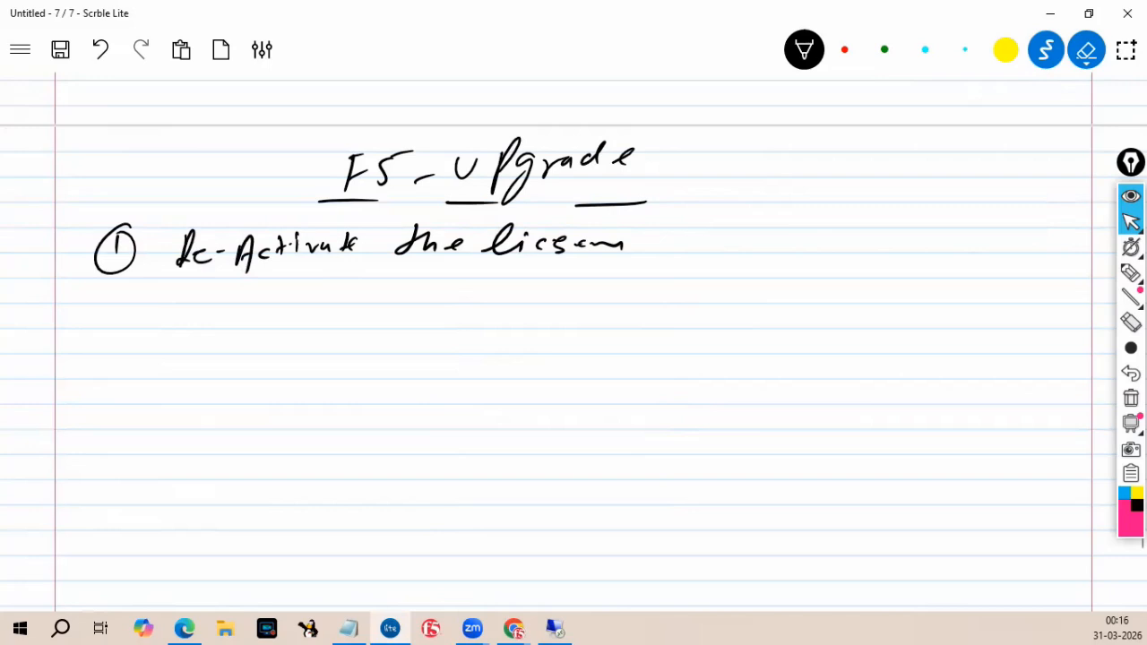
{"action": "left_click_drag", "start_coordinate": [559, 244], "coordinate": [610, 240]}
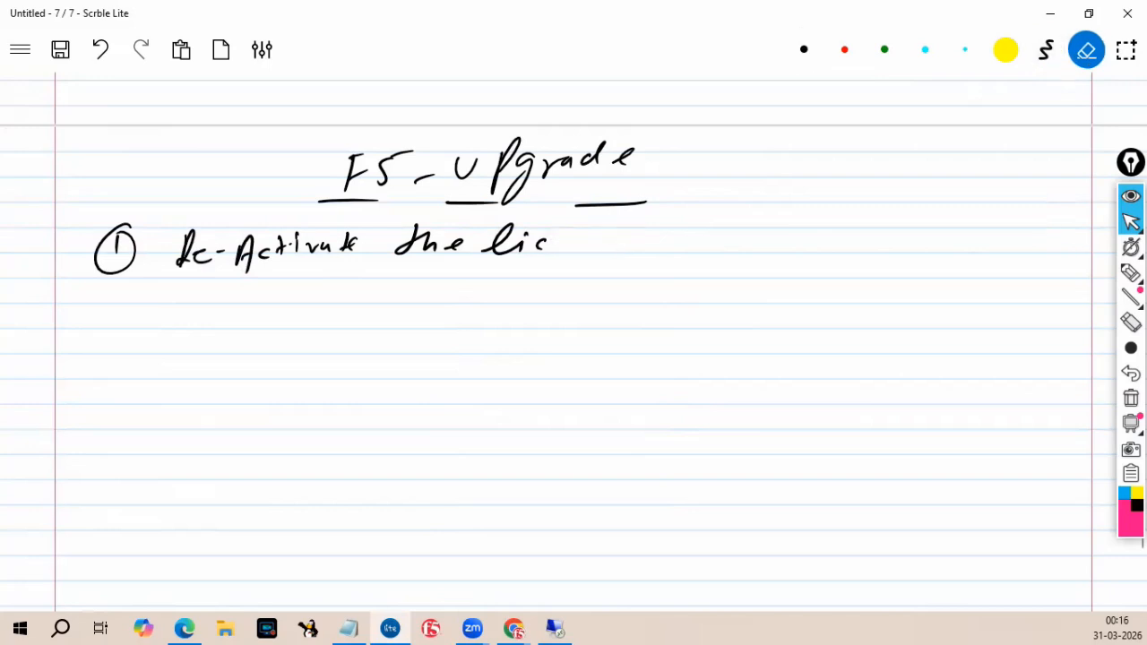
{"action": "left_click", "coordinate": [805, 50]}
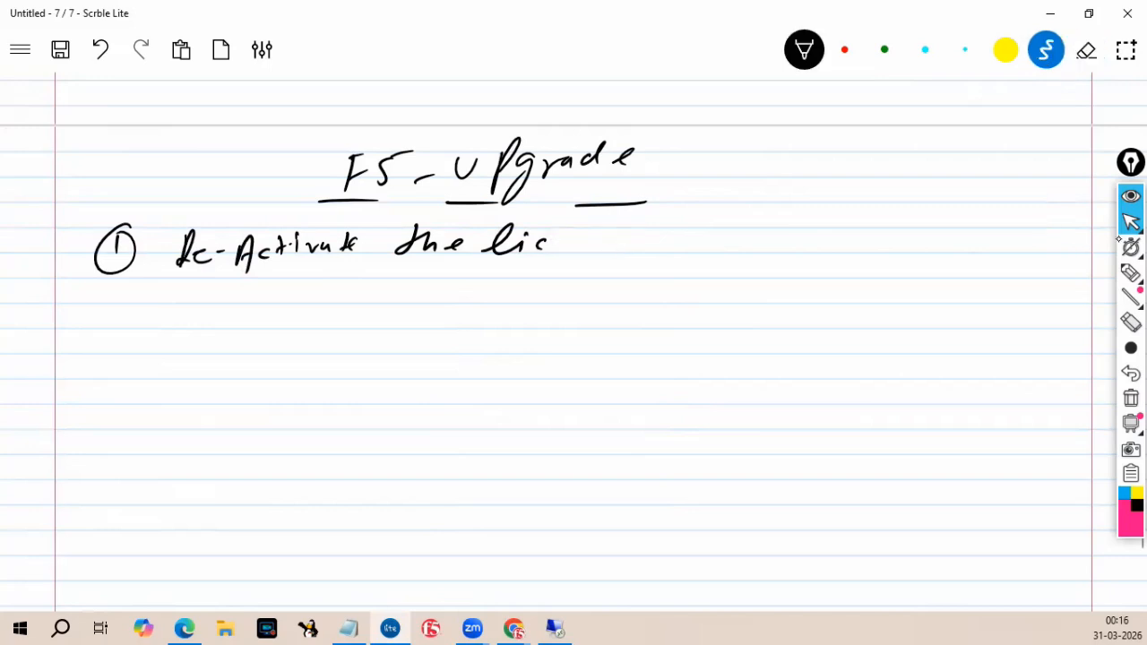
{"action": "left_click_drag", "start_coordinate": [557, 244], "coordinate": [617, 242]}
{"action": "left_click_drag", "start_coordinate": [106, 298], "coordinate": [118, 309]}
{"action": "left_click_drag", "start_coordinate": [118, 295], "coordinate": [120, 306]}
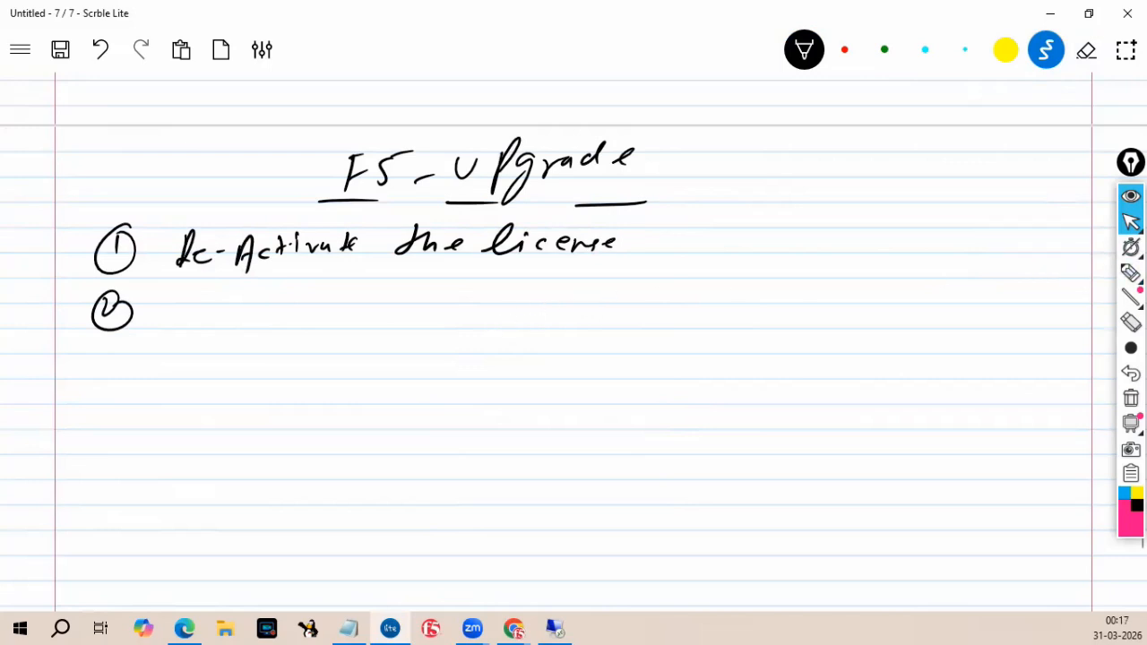
Erase the "Re-Activate the license" text and switch to the red pen.
{"action": "left_click", "coordinate": [1087, 49]}
{"action": "mouse_move", "coordinate": [179, 247]}
{"action": "left_mouse_down"}
{"action": "mouse_move", "coordinate": [187, 261]}
{"action": "mouse_move", "coordinate": [281, 256]}
{"action": "mouse_move", "coordinate": [205, 260]}
{"action": "mouse_move", "coordinate": [254, 247]}
{"action": "mouse_move", "coordinate": [617, 243]}
{"action": "left_mouse_up"}
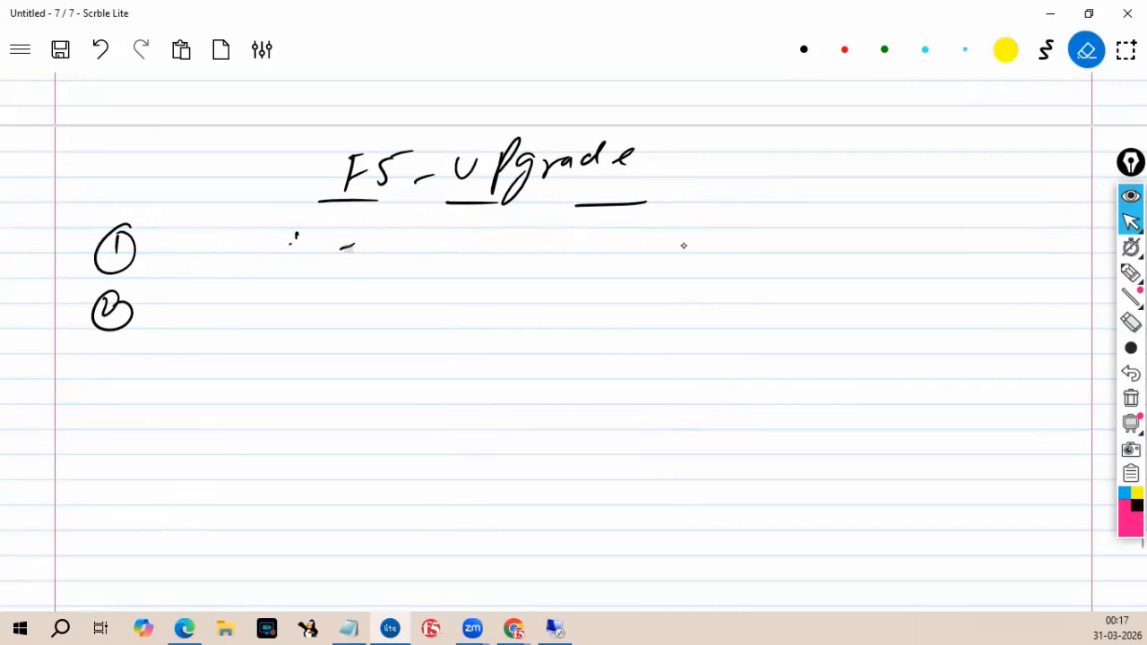
{"action": "mouse_move", "coordinate": [293, 238]}
{"action": "left_mouse_down"}
{"action": "mouse_move", "coordinate": [352, 247]}
{"action": "mouse_move", "coordinate": [337, 259]}
{"action": "mouse_move", "coordinate": [294, 248]}
{"action": "left_mouse_up"}
{"action": "left_click", "coordinate": [844, 50]}
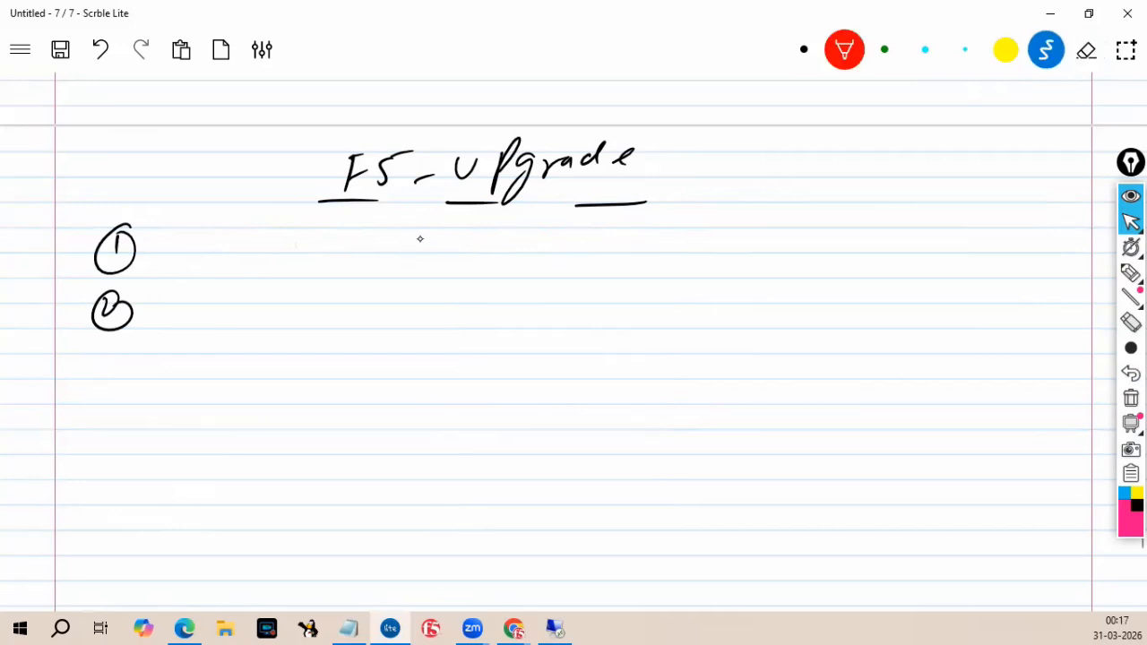
Write "Backup - UCS - Qkview" beside item ①.
{"action": "mouse_move", "coordinate": [211, 231]}
{"action": "left_mouse_down"}
{"action": "mouse_move", "coordinate": [207, 261]}
{"action": "mouse_move", "coordinate": [261, 254]}
{"action": "left_mouse_up"}
{"action": "mouse_move", "coordinate": [280, 234]}
{"action": "left_mouse_down"}
{"action": "mouse_move", "coordinate": [272, 254]}
{"action": "mouse_move", "coordinate": [309, 260]}
{"action": "left_mouse_up"}
{"action": "mouse_move", "coordinate": [315, 243]}
{"action": "left_mouse_down"}
{"action": "mouse_move", "coordinate": [315, 273]}
{"action": "mouse_move", "coordinate": [328, 255]}
{"action": "left_mouse_up"}
{"action": "mouse_move", "coordinate": [342, 250]}
{"action": "left_mouse_down"}
{"action": "mouse_move", "coordinate": [429, 254]}
{"action": "mouse_move", "coordinate": [439, 235]}
{"action": "left_mouse_up"}
{"action": "left_click_drag", "start_coordinate": [461, 230], "coordinate": [460, 246]}
{"action": "mouse_move", "coordinate": [485, 229]}
{"action": "left_mouse_down"}
{"action": "mouse_move", "coordinate": [475, 250]}
{"action": "mouse_move", "coordinate": [480, 235]}
{"action": "left_mouse_up"}
{"action": "mouse_move", "coordinate": [495, 243]}
{"action": "left_mouse_down"}
{"action": "mouse_move", "coordinate": [568, 231]}
{"action": "mouse_move", "coordinate": [584, 254]}
{"action": "left_mouse_up"}
{"action": "mouse_move", "coordinate": [605, 232]}
{"action": "left_mouse_down"}
{"action": "mouse_move", "coordinate": [604, 252]}
{"action": "mouse_move", "coordinate": [622, 248]}
{"action": "left_mouse_up"}
{"action": "mouse_move", "coordinate": [629, 234]}
{"action": "left_mouse_down"}
{"action": "mouse_move", "coordinate": [682, 242]}
{"action": "mouse_move", "coordinate": [710, 226]}
{"action": "left_mouse_up"}
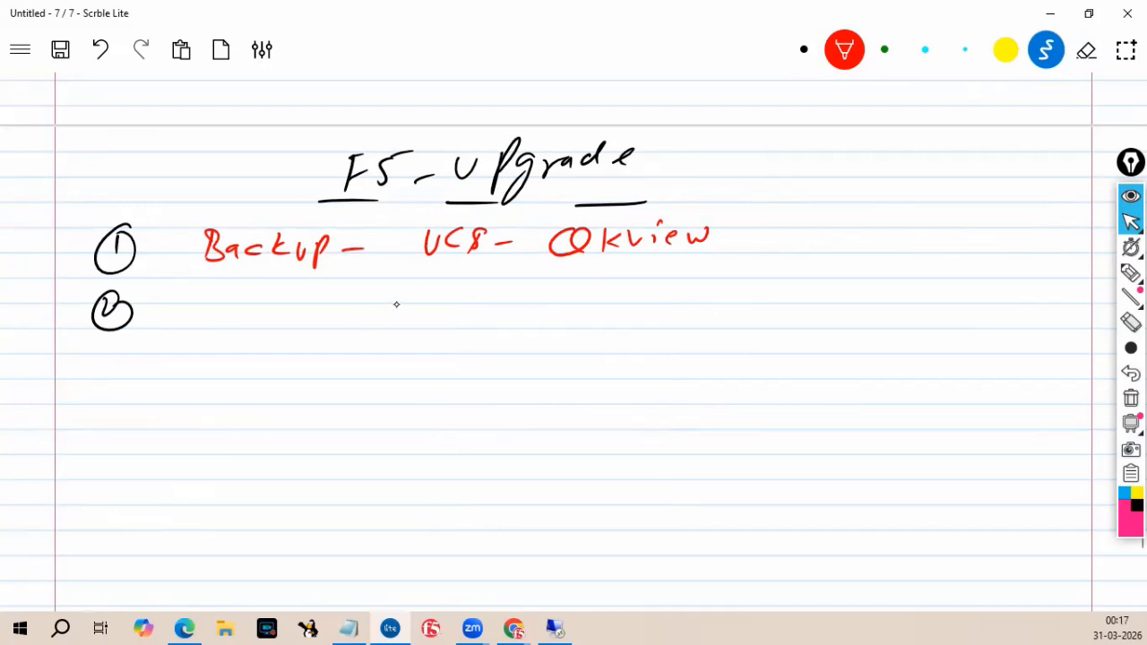
Write "Download the Image from F5 OEM -" beside item ②.
{"action": "mouse_move", "coordinate": [203, 298]}
{"action": "left_mouse_down"}
{"action": "mouse_move", "coordinate": [204, 329]}
{"action": "mouse_move", "coordinate": [229, 310]}
{"action": "left_mouse_up"}
{"action": "mouse_move", "coordinate": [239, 304]}
{"action": "left_mouse_down"}
{"action": "mouse_move", "coordinate": [256, 315]}
{"action": "mouse_move", "coordinate": [267, 303]}
{"action": "left_mouse_up"}
{"action": "left_click_drag", "start_coordinate": [275, 305], "coordinate": [285, 320]}
{"action": "mouse_move", "coordinate": [283, 323]}
{"action": "left_mouse_down"}
{"action": "mouse_move", "coordinate": [308, 314]}
{"action": "mouse_move", "coordinate": [308, 327]}
{"action": "left_mouse_up"}
{"action": "left_click_drag", "start_coordinate": [325, 313], "coordinate": [354, 319]}
{"action": "left_click_drag", "start_coordinate": [368, 285], "coordinate": [374, 319]}
{"action": "mouse_move", "coordinate": [437, 292]}
{"action": "left_mouse_down"}
{"action": "mouse_move", "coordinate": [436, 319]}
{"action": "mouse_move", "coordinate": [439, 301]}
{"action": "left_mouse_up"}
{"action": "mouse_move", "coordinate": [455, 289]}
{"action": "left_mouse_down"}
{"action": "mouse_move", "coordinate": [466, 311]}
{"action": "mouse_move", "coordinate": [489, 299]}
{"action": "mouse_move", "coordinate": [550, 310]}
{"action": "mouse_move", "coordinate": [563, 288]}
{"action": "left_mouse_up"}
{"action": "mouse_move", "coordinate": [536, 321]}
{"action": "left_mouse_down"}
{"action": "mouse_move", "coordinate": [593, 304]}
{"action": "mouse_move", "coordinate": [603, 314]}
{"action": "left_mouse_up"}
{"action": "left_click_drag", "start_coordinate": [625, 300], "coordinate": [606, 326]}
{"action": "left_click_drag", "start_coordinate": [635, 306], "coordinate": [642, 303]}
{"action": "left_click_drag", "start_coordinate": [701, 281], "coordinate": [687, 313]}
{"action": "mouse_move", "coordinate": [683, 305]}
{"action": "left_mouse_down"}
{"action": "mouse_move", "coordinate": [752, 297]}
{"action": "mouse_move", "coordinate": [817, 310]}
{"action": "mouse_move", "coordinate": [845, 292]}
{"action": "left_mouse_up"}
{"action": "left_click", "coordinate": [796, 288]}
{"action": "mouse_move", "coordinate": [886, 288]}
{"action": "left_mouse_down"}
{"action": "mouse_move", "coordinate": [885, 315]}
{"action": "mouse_move", "coordinate": [873, 294]}
{"action": "left_mouse_up"}
{"action": "mouse_move", "coordinate": [918, 290]}
{"action": "left_mouse_down"}
{"action": "mouse_move", "coordinate": [909, 301]}
{"action": "mouse_move", "coordinate": [920, 309]}
{"action": "left_mouse_up"}
{"action": "left_click_drag", "start_coordinate": [940, 311], "coordinate": [1007, 301]}
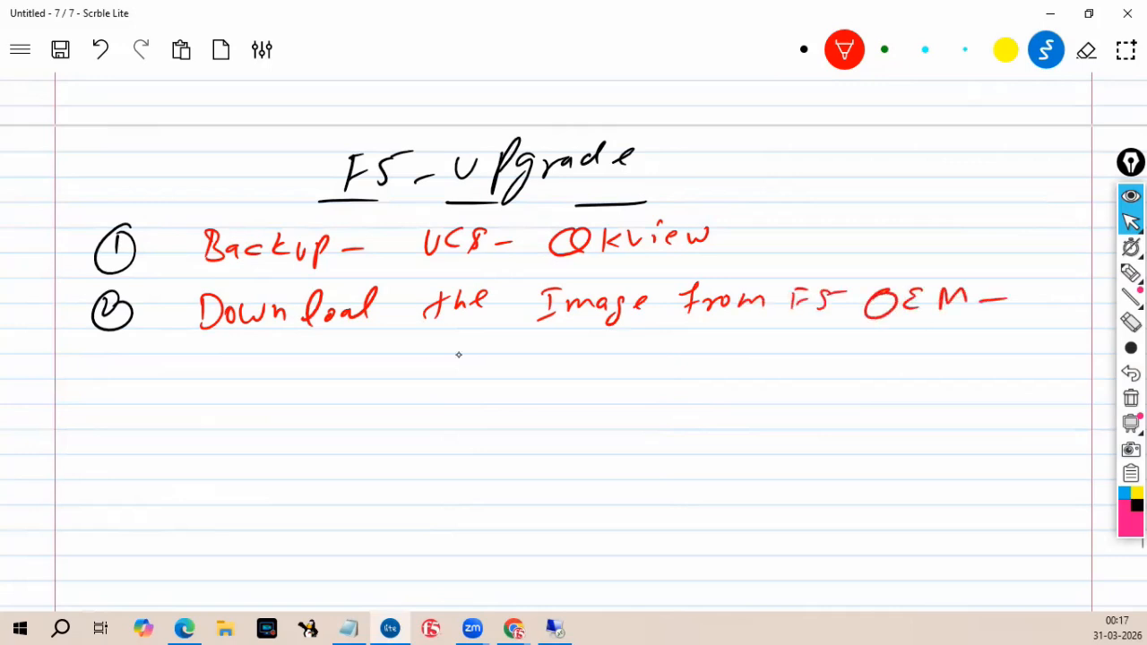
Add item ③ and write "upload the Software ISO file to the Box".
{"action": "mouse_move", "coordinate": [97, 359]}
{"action": "left_mouse_down"}
{"action": "mouse_move", "coordinate": [95, 387]}
{"action": "mouse_move", "coordinate": [113, 353]}
{"action": "left_mouse_up"}
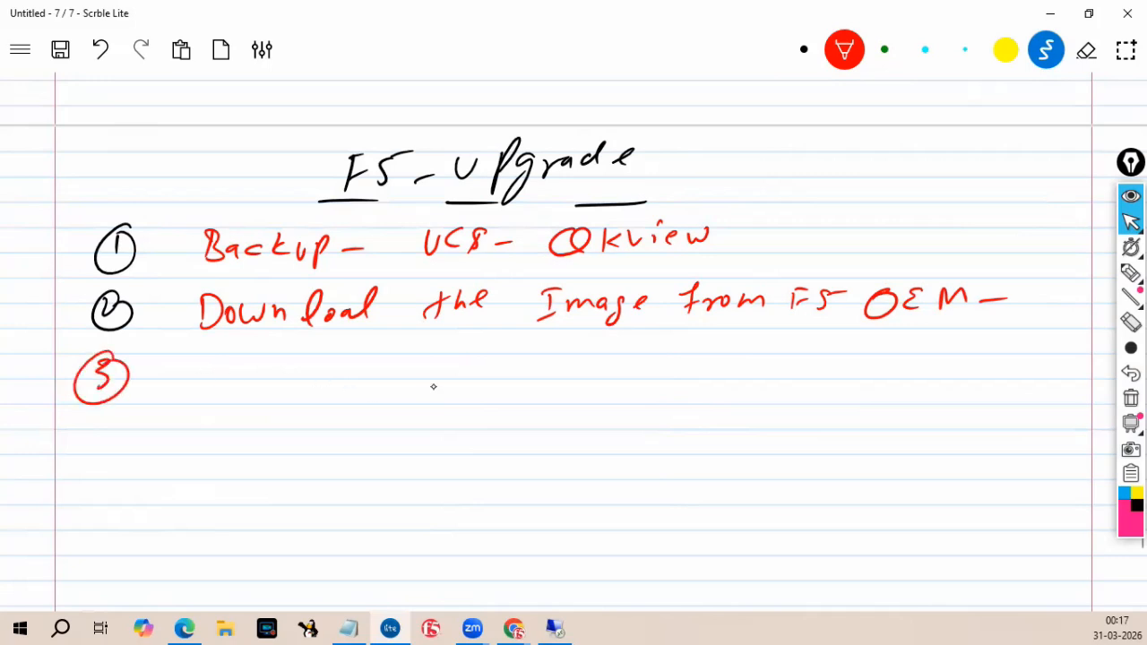
{"action": "left_click_drag", "start_coordinate": [191, 371], "coordinate": [203, 369]}
{"action": "mouse_move", "coordinate": [209, 366]}
{"action": "left_mouse_down"}
{"action": "mouse_move", "coordinate": [211, 394]}
{"action": "mouse_move", "coordinate": [224, 378]}
{"action": "left_mouse_up"}
{"action": "mouse_move", "coordinate": [226, 379]}
{"action": "left_mouse_down"}
{"action": "mouse_move", "coordinate": [239, 359]}
{"action": "mouse_move", "coordinate": [252, 376]}
{"action": "mouse_move", "coordinate": [272, 355]}
{"action": "mouse_move", "coordinate": [328, 384]}
{"action": "mouse_move", "coordinate": [344, 360]}
{"action": "left_mouse_up"}
{"action": "mouse_move", "coordinate": [341, 359]}
{"action": "left_mouse_down"}
{"action": "mouse_move", "coordinate": [355, 373]}
{"action": "mouse_move", "coordinate": [380, 359]}
{"action": "left_mouse_up"}
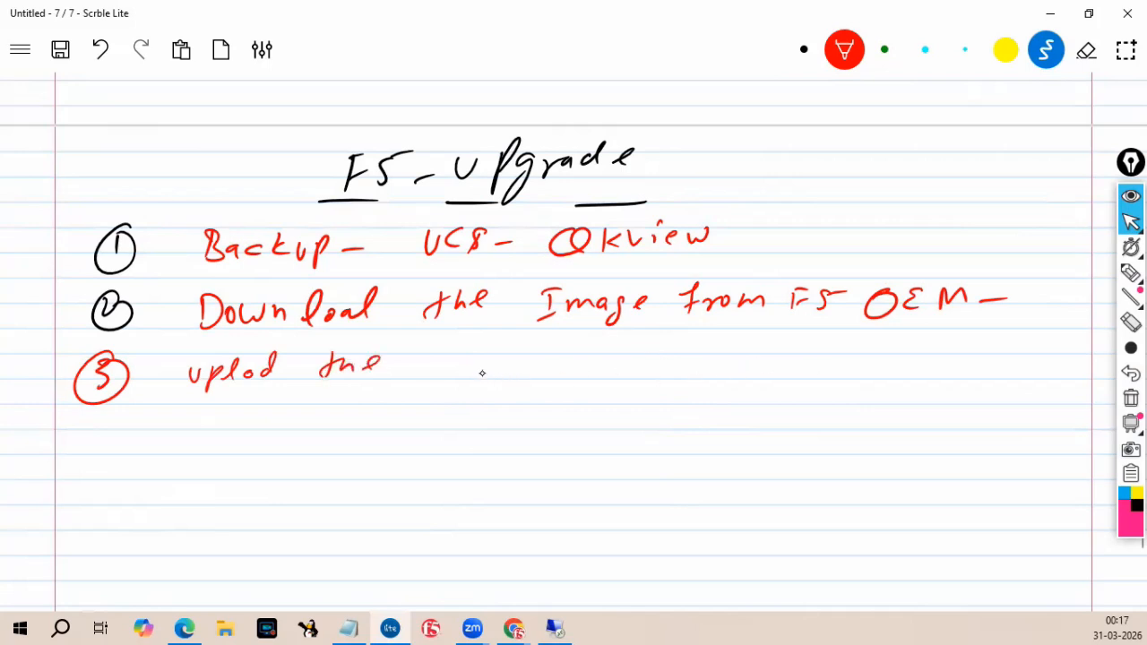
{"action": "left_click_drag", "start_coordinate": [264, 371], "coordinate": [258, 378]}
{"action": "left_click_drag", "start_coordinate": [459, 359], "coordinate": [436, 377]}
{"action": "left_click_drag", "start_coordinate": [457, 367], "coordinate": [467, 381]}
{"action": "left_click_drag", "start_coordinate": [464, 370], "coordinate": [579, 379]}
{"action": "left_click_drag", "start_coordinate": [564, 360], "coordinate": [584, 357]}
{"action": "left_click_drag", "start_coordinate": [604, 358], "coordinate": [590, 378]}
{"action": "mouse_move", "coordinate": [610, 362]}
{"action": "left_mouse_down"}
{"action": "mouse_move", "coordinate": [649, 378]}
{"action": "mouse_move", "coordinate": [658, 369]}
{"action": "left_mouse_up"}
{"action": "mouse_move", "coordinate": [667, 362]}
{"action": "left_mouse_down"}
{"action": "mouse_move", "coordinate": [674, 372]}
{"action": "mouse_move", "coordinate": [691, 354]}
{"action": "left_mouse_up"}
{"action": "left_click_drag", "start_coordinate": [767, 351], "coordinate": [762, 375]}
{"action": "left_click_drag", "start_coordinate": [753, 374], "coordinate": [835, 378]}
{"action": "left_click_drag", "start_coordinate": [826, 366], "coordinate": [932, 373]}
{"action": "mouse_move", "coordinate": [947, 364]}
{"action": "left_mouse_down"}
{"action": "mouse_move", "coordinate": [949, 374]}
{"action": "mouse_move", "coordinate": [976, 371]}
{"action": "left_mouse_up"}
{"action": "left_click_drag", "start_coordinate": [975, 359], "coordinate": [954, 374]}
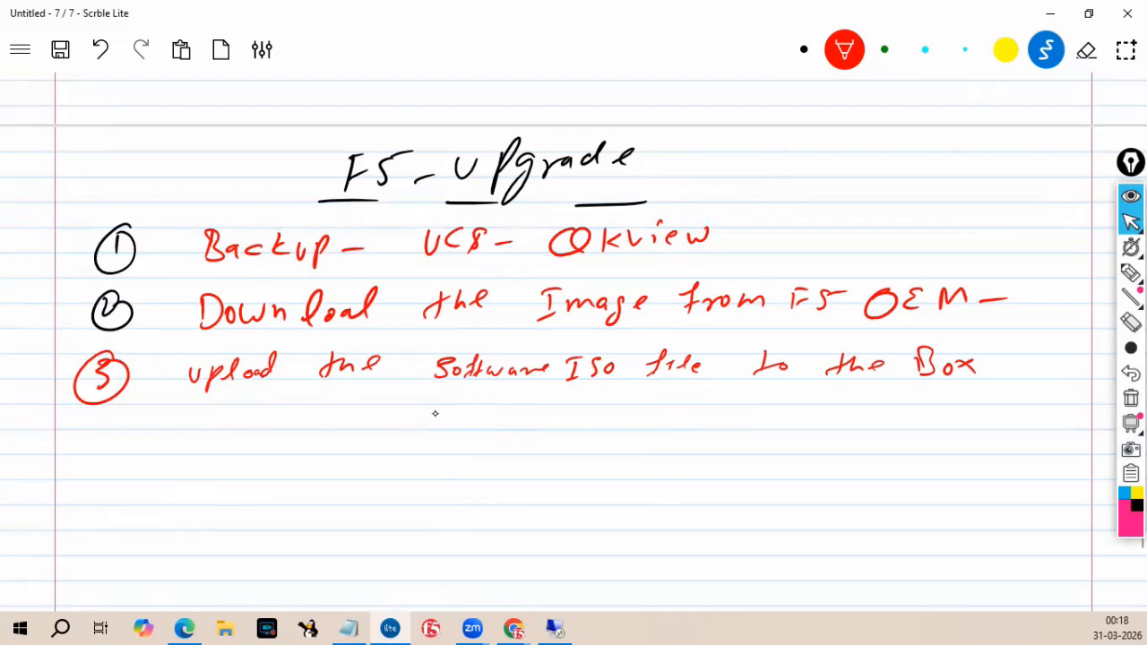
Write "Transfer ISO with WinSCP or upload by GUI" under item ③.
{"action": "left_click_drag", "start_coordinate": [226, 411], "coordinate": [226, 428]}
{"action": "left_click_drag", "start_coordinate": [213, 410], "coordinate": [241, 417]}
{"action": "mouse_move", "coordinate": [254, 417]}
{"action": "left_mouse_down"}
{"action": "mouse_move", "coordinate": [283, 431]}
{"action": "mouse_move", "coordinate": [298, 415]}
{"action": "left_mouse_up"}
{"action": "left_click_drag", "start_coordinate": [299, 417], "coordinate": [347, 428]}
{"action": "left_click_drag", "start_coordinate": [335, 436], "coordinate": [361, 408]}
{"action": "mouse_move", "coordinate": [369, 414]}
{"action": "left_mouse_down"}
{"action": "mouse_move", "coordinate": [380, 427]}
{"action": "mouse_move", "coordinate": [470, 409]}
{"action": "mouse_move", "coordinate": [477, 422]}
{"action": "left_mouse_up"}
{"action": "mouse_move", "coordinate": [486, 407]}
{"action": "left_mouse_down"}
{"action": "mouse_move", "coordinate": [493, 421]}
{"action": "mouse_move", "coordinate": [595, 411]}
{"action": "left_mouse_up"}
{"action": "mouse_move", "coordinate": [601, 412]}
{"action": "left_mouse_down"}
{"action": "mouse_move", "coordinate": [601, 426]}
{"action": "mouse_move", "coordinate": [622, 427]}
{"action": "left_mouse_up"}
{"action": "mouse_move", "coordinate": [642, 414]}
{"action": "left_mouse_down"}
{"action": "mouse_move", "coordinate": [626, 427]}
{"action": "mouse_move", "coordinate": [657, 423]}
{"action": "left_mouse_up"}
{"action": "mouse_move", "coordinate": [665, 426]}
{"action": "left_mouse_down"}
{"action": "mouse_move", "coordinate": [766, 409]}
{"action": "mouse_move", "coordinate": [834, 443]}
{"action": "left_mouse_up"}
{"action": "mouse_move", "coordinate": [832, 414]}
{"action": "left_mouse_down"}
{"action": "mouse_move", "coordinate": [860, 432]}
{"action": "mouse_move", "coordinate": [898, 403]}
{"action": "mouse_move", "coordinate": [933, 423]}
{"action": "mouse_move", "coordinate": [920, 455]}
{"action": "left_mouse_up"}
{"action": "left_click_drag", "start_coordinate": [962, 416], "coordinate": [983, 414]}
{"action": "left_click_drag", "start_coordinate": [995, 428], "coordinate": [1010, 431]}
{"action": "left_click_drag", "start_coordinate": [1011, 410], "coordinate": [1015, 402]}
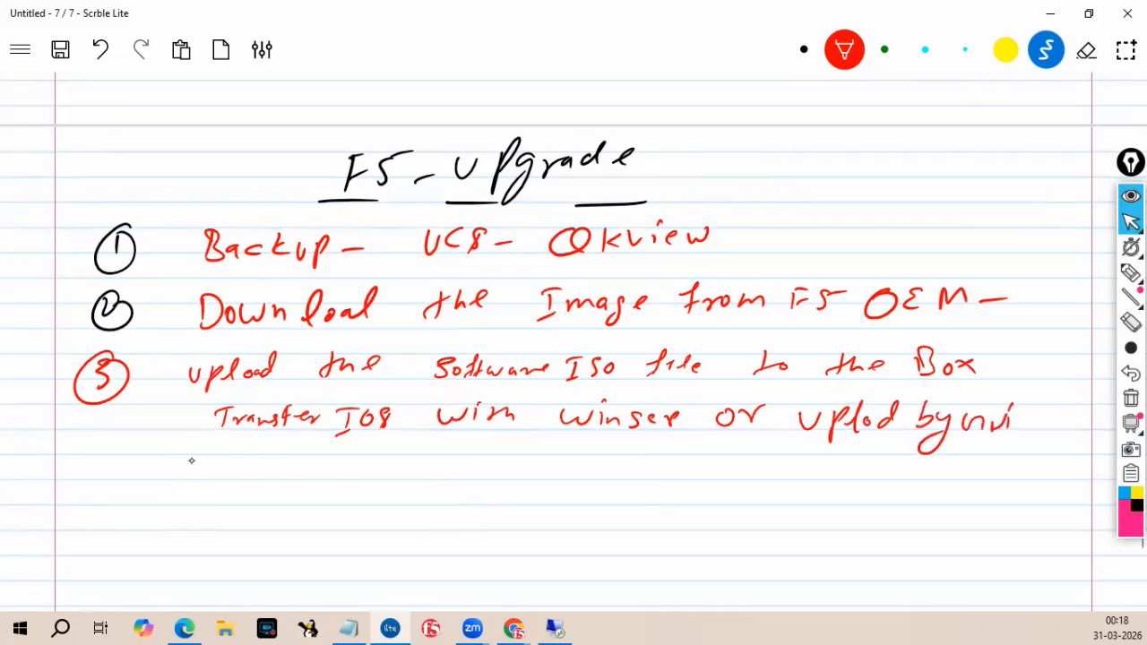
Add item ④ and write "Always Start with Standby device".
{"action": "left_click_drag", "start_coordinate": [95, 452], "coordinate": [104, 481]}
{"action": "left_click_drag", "start_coordinate": [111, 439], "coordinate": [103, 441]}
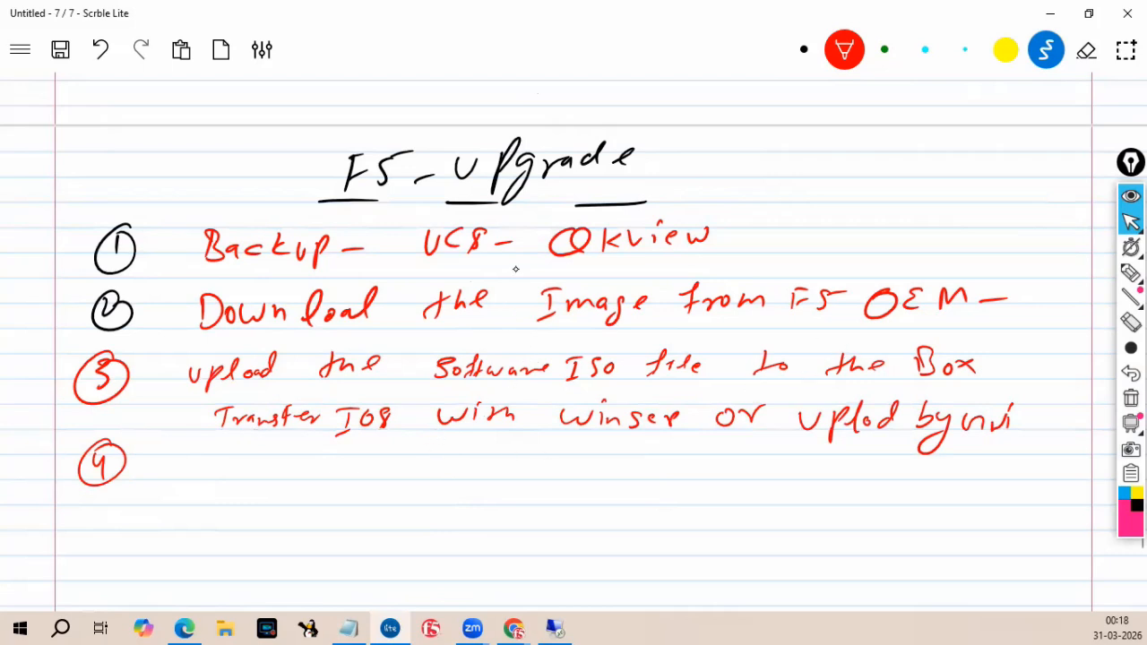
{"action": "mouse_move", "coordinate": [198, 484]}
{"action": "left_mouse_down"}
{"action": "mouse_move", "coordinate": [213, 459]}
{"action": "mouse_move", "coordinate": [217, 484]}
{"action": "left_mouse_up"}
{"action": "left_click_drag", "start_coordinate": [201, 476], "coordinate": [213, 474]}
{"action": "mouse_move", "coordinate": [221, 479]}
{"action": "left_mouse_down"}
{"action": "mouse_move", "coordinate": [232, 457]}
{"action": "mouse_move", "coordinate": [229, 482]}
{"action": "left_mouse_up"}
{"action": "mouse_move", "coordinate": [236, 470]}
{"action": "left_mouse_down"}
{"action": "mouse_move", "coordinate": [244, 485]}
{"action": "mouse_move", "coordinate": [258, 467]}
{"action": "left_mouse_up"}
{"action": "mouse_move", "coordinate": [274, 469]}
{"action": "left_mouse_down"}
{"action": "mouse_move", "coordinate": [283, 481]}
{"action": "mouse_move", "coordinate": [302, 477]}
{"action": "left_mouse_up"}
{"action": "mouse_move", "coordinate": [310, 459]}
{"action": "left_mouse_down"}
{"action": "mouse_move", "coordinate": [312, 501]}
{"action": "mouse_move", "coordinate": [313, 480]}
{"action": "mouse_move", "coordinate": [395, 473]}
{"action": "mouse_move", "coordinate": [428, 484]}
{"action": "left_mouse_up"}
{"action": "mouse_move", "coordinate": [423, 466]}
{"action": "left_mouse_down"}
{"action": "mouse_move", "coordinate": [445, 464]}
{"action": "mouse_move", "coordinate": [446, 482]}
{"action": "left_mouse_up"}
{"action": "left_click_drag", "start_coordinate": [450, 481], "coordinate": [532, 467]}
{"action": "left_click", "coordinate": [544, 457]}
{"action": "mouse_move", "coordinate": [542, 464]}
{"action": "left_mouse_down"}
{"action": "mouse_move", "coordinate": [542, 477]}
{"action": "mouse_move", "coordinate": [573, 468]}
{"action": "left_mouse_up"}
{"action": "mouse_move", "coordinate": [650, 457]}
{"action": "left_mouse_down"}
{"action": "mouse_move", "coordinate": [663, 477]}
{"action": "mouse_move", "coordinate": [683, 475]}
{"action": "mouse_move", "coordinate": [704, 466]}
{"action": "mouse_move", "coordinate": [712, 441]}
{"action": "mouse_move", "coordinate": [726, 479]}
{"action": "mouse_move", "coordinate": [705, 502]}
{"action": "left_mouse_up"}
{"action": "left_click_drag", "start_coordinate": [805, 464], "coordinate": [836, 468]}
{"action": "left_click_drag", "start_coordinate": [839, 462], "coordinate": [879, 471]}
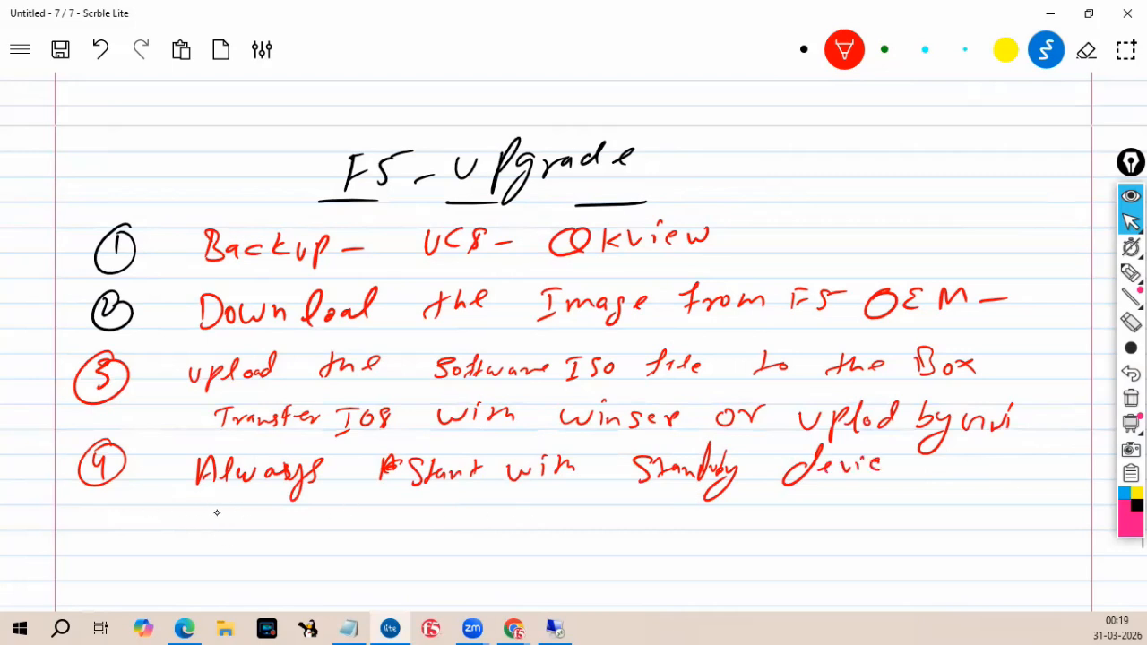
Write "Pool member | Pool Stats, Virtual Stats" under item ④.
{"action": "mouse_move", "coordinate": [214, 511]}
{"action": "left_mouse_down"}
{"action": "mouse_move", "coordinate": [231, 518]}
{"action": "mouse_move", "coordinate": [220, 531]}
{"action": "left_mouse_up"}
{"action": "left_click_drag", "start_coordinate": [255, 524], "coordinate": [268, 523]}
{"action": "left_click_drag", "start_coordinate": [272, 530], "coordinate": [287, 537]}
{"action": "mouse_move", "coordinate": [326, 520]}
{"action": "left_mouse_down"}
{"action": "mouse_move", "coordinate": [387, 534]}
{"action": "mouse_move", "coordinate": [463, 522]}
{"action": "mouse_move", "coordinate": [458, 573]}
{"action": "left_mouse_up"}
{"action": "mouse_move", "coordinate": [538, 513]}
{"action": "left_mouse_down"}
{"action": "mouse_move", "coordinate": [536, 546]}
{"action": "mouse_move", "coordinate": [558, 520]}
{"action": "left_mouse_up"}
{"action": "left_click_drag", "start_coordinate": [563, 514], "coordinate": [566, 525]}
{"action": "left_click_drag", "start_coordinate": [586, 516], "coordinate": [617, 534]}
{"action": "left_click_drag", "start_coordinate": [681, 514], "coordinate": [676, 539]}
{"action": "mouse_move", "coordinate": [705, 505]}
{"action": "left_mouse_down"}
{"action": "mouse_move", "coordinate": [704, 529]}
{"action": "mouse_move", "coordinate": [726, 531]}
{"action": "left_mouse_up"}
{"action": "mouse_move", "coordinate": [751, 505]}
{"action": "left_mouse_down"}
{"action": "mouse_move", "coordinate": [749, 526]}
{"action": "mouse_move", "coordinate": [782, 516]}
{"action": "left_mouse_up"}
{"action": "left_click", "coordinate": [577, 567]}
{"action": "left_click_drag", "start_coordinate": [537, 558], "coordinate": [601, 563]}
{"action": "mouse_move", "coordinate": [612, 549]}
{"action": "left_mouse_down"}
{"action": "mouse_move", "coordinate": [614, 572]}
{"action": "mouse_move", "coordinate": [665, 547]}
{"action": "mouse_move", "coordinate": [701, 582]}
{"action": "mouse_move", "coordinate": [728, 579]}
{"action": "left_mouse_up"}
{"action": "left_click_drag", "start_coordinate": [717, 569], "coordinate": [778, 568]}
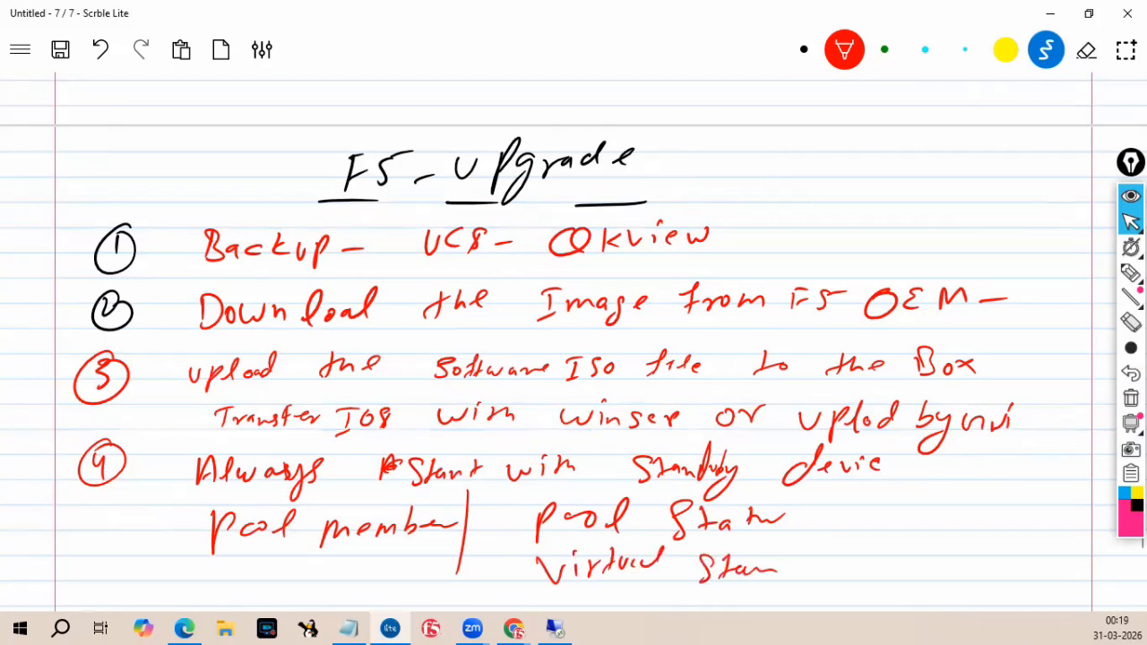
Add item ⑤ below and underline the word "Standby".
{"action": "scroll", "coordinate": [354, 399], "scroll_direction": "down", "scroll_amount": 3}
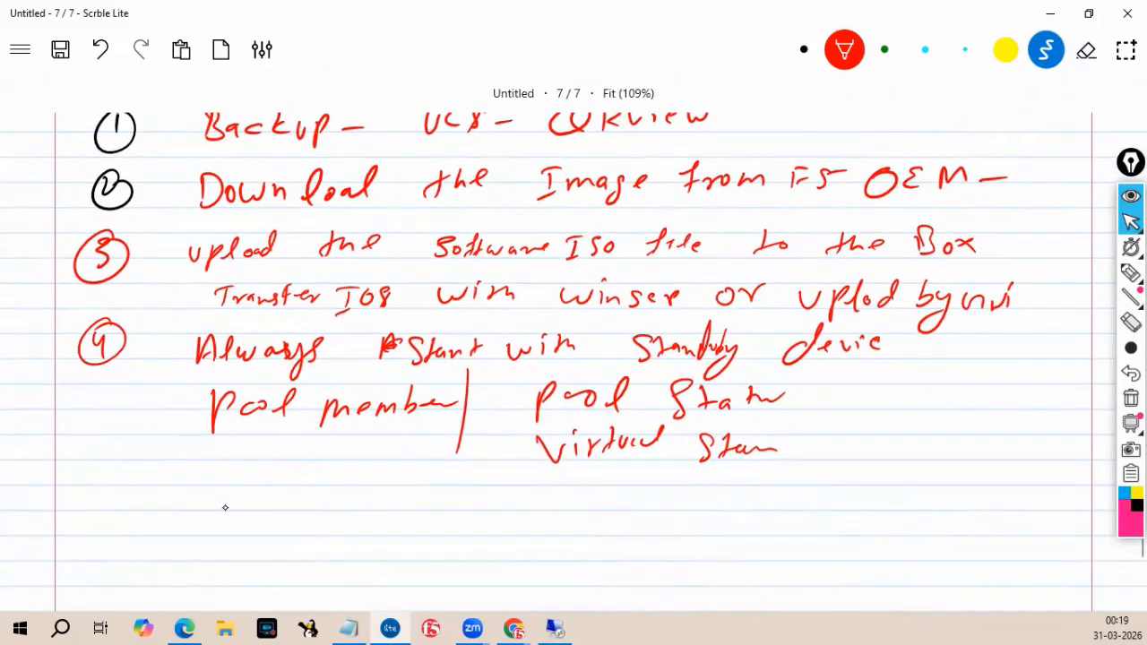
{"action": "left_click_drag", "start_coordinate": [95, 486], "coordinate": [86, 513]}
{"action": "left_click_drag", "start_coordinate": [94, 485], "coordinate": [131, 491]}
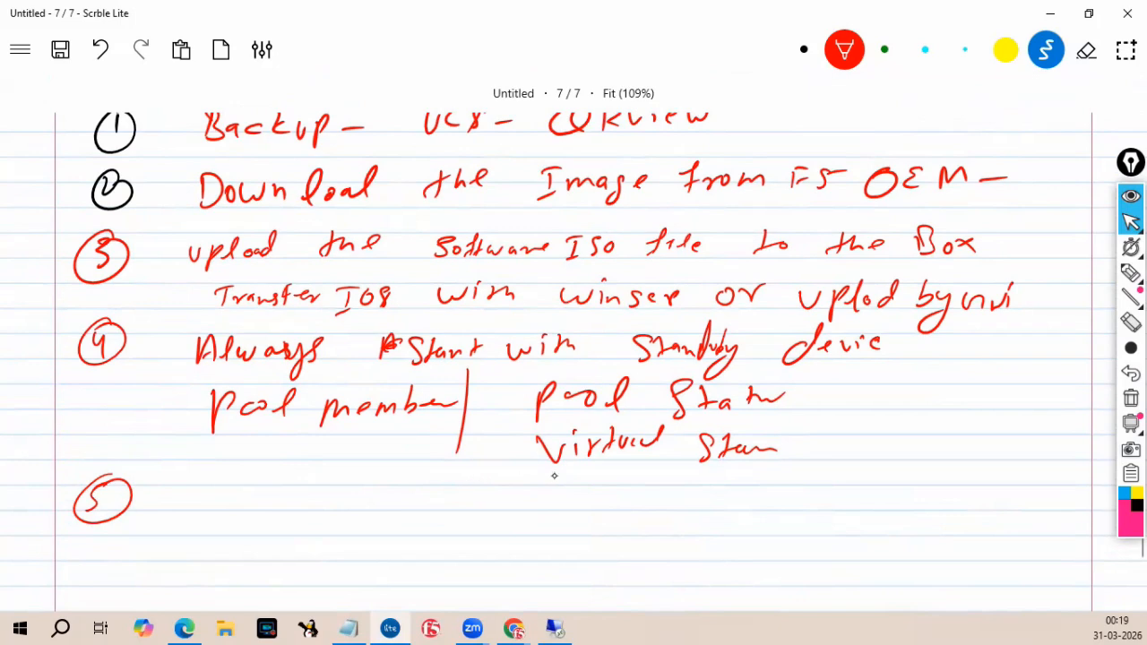
{"action": "mouse_move", "coordinate": [613, 366]}
{"action": "left_mouse_down"}
{"action": "mouse_move", "coordinate": [692, 365]}
{"action": "mouse_move", "coordinate": [678, 367]}
{"action": "left_mouse_up"}
Write "Reboot the Box with new Image/OS" beside item ⑤.
{"action": "mouse_move", "coordinate": [227, 488]}
{"action": "left_mouse_down"}
{"action": "mouse_move", "coordinate": [230, 519]}
{"action": "mouse_move", "coordinate": [275, 512]}
{"action": "left_mouse_up"}
{"action": "left_click_drag", "start_coordinate": [280, 502], "coordinate": [310, 511]}
{"action": "left_click_drag", "start_coordinate": [299, 507], "coordinate": [320, 503]}
{"action": "left_click_drag", "start_coordinate": [369, 477], "coordinate": [366, 514]}
{"action": "mouse_move", "coordinate": [364, 502]}
{"action": "left_mouse_down"}
{"action": "mouse_move", "coordinate": [386, 492]}
{"action": "mouse_move", "coordinate": [491, 507]}
{"action": "left_mouse_up"}
{"action": "left_click_drag", "start_coordinate": [491, 497], "coordinate": [507, 507]}
{"action": "mouse_move", "coordinate": [579, 493]}
{"action": "left_mouse_down"}
{"action": "mouse_move", "coordinate": [570, 505]}
{"action": "mouse_move", "coordinate": [651, 508]}
{"action": "left_mouse_up"}
{"action": "mouse_move", "coordinate": [688, 484]}
{"action": "left_mouse_down"}
{"action": "mouse_move", "coordinate": [714, 507]}
{"action": "mouse_move", "coordinate": [730, 504]}
{"action": "left_mouse_up"}
{"action": "mouse_move", "coordinate": [739, 490]}
{"action": "left_mouse_down"}
{"action": "mouse_move", "coordinate": [757, 504]}
{"action": "mouse_move", "coordinate": [767, 487]}
{"action": "left_mouse_up"}
{"action": "left_click_drag", "start_coordinate": [819, 479], "coordinate": [830, 502]}
{"action": "mouse_move", "coordinate": [809, 477]}
{"action": "left_mouse_down"}
{"action": "mouse_move", "coordinate": [834, 472]}
{"action": "mouse_move", "coordinate": [848, 490]}
{"action": "left_mouse_up"}
{"action": "left_click_drag", "start_coordinate": [848, 490], "coordinate": [871, 498]}
{"action": "left_click_drag", "start_coordinate": [874, 489], "coordinate": [877, 502]}
{"action": "left_click_drag", "start_coordinate": [895, 482], "coordinate": [869, 516]}
{"action": "mouse_move", "coordinate": [898, 490]}
{"action": "left_mouse_down"}
{"action": "mouse_move", "coordinate": [910, 486]}
{"action": "mouse_move", "coordinate": [920, 533]}
{"action": "left_mouse_up"}
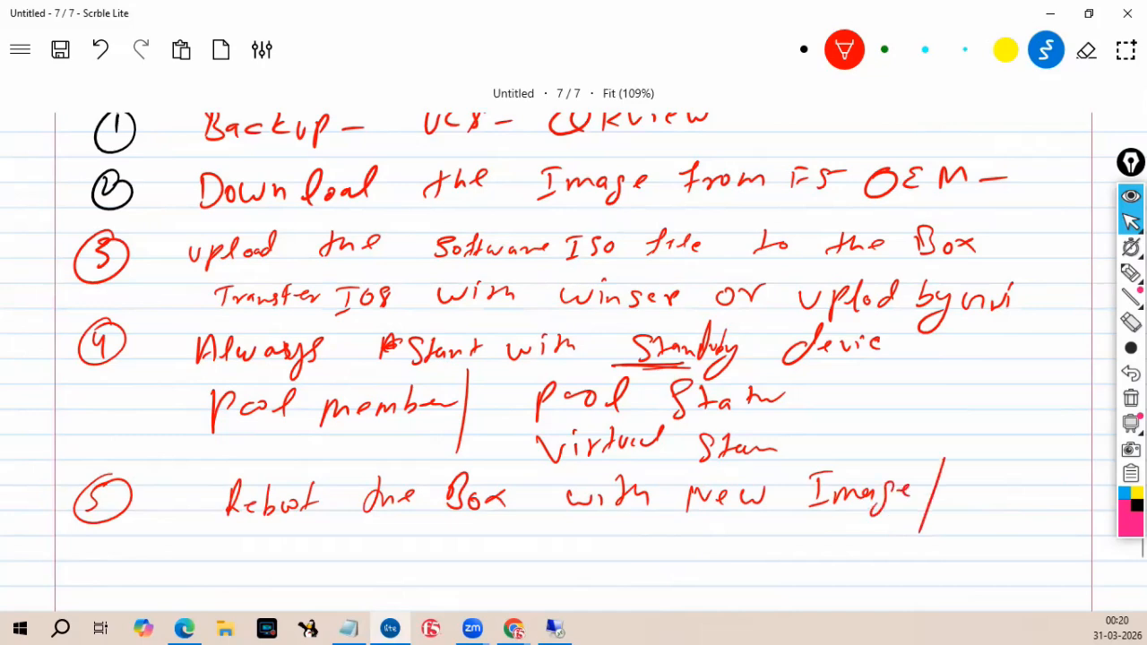
{"action": "left_click_drag", "start_coordinate": [967, 474], "coordinate": [977, 498]}
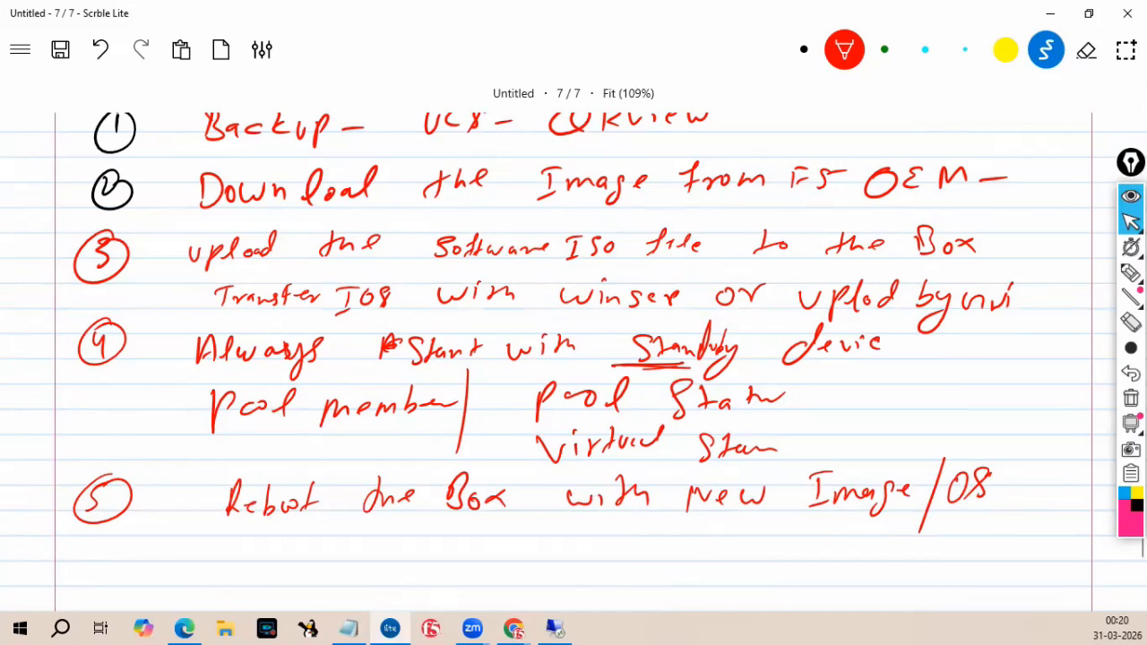
Add item ⑥ below item ⑤ and write "Rebooted" beside it.
{"action": "scroll", "coordinate": [668, 295], "scroll_direction": "down", "scroll_amount": 5}
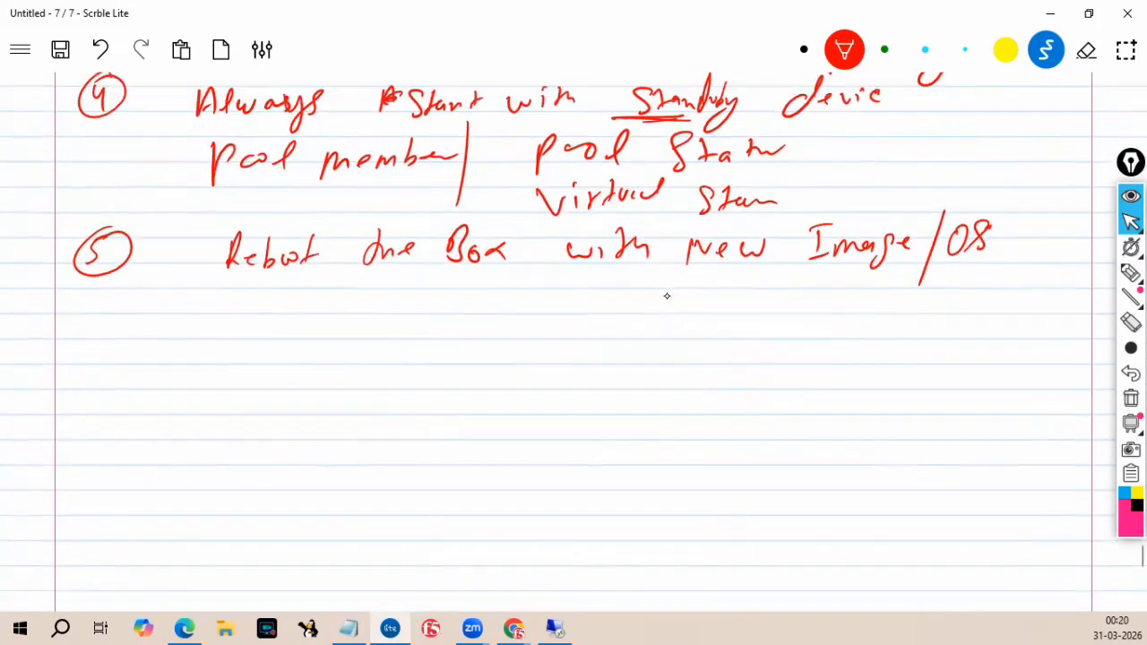
{"action": "mouse_move", "coordinate": [116, 289]}
{"action": "left_mouse_down"}
{"action": "mouse_move", "coordinate": [106, 306]}
{"action": "mouse_move", "coordinate": [125, 292]}
{"action": "left_mouse_up"}
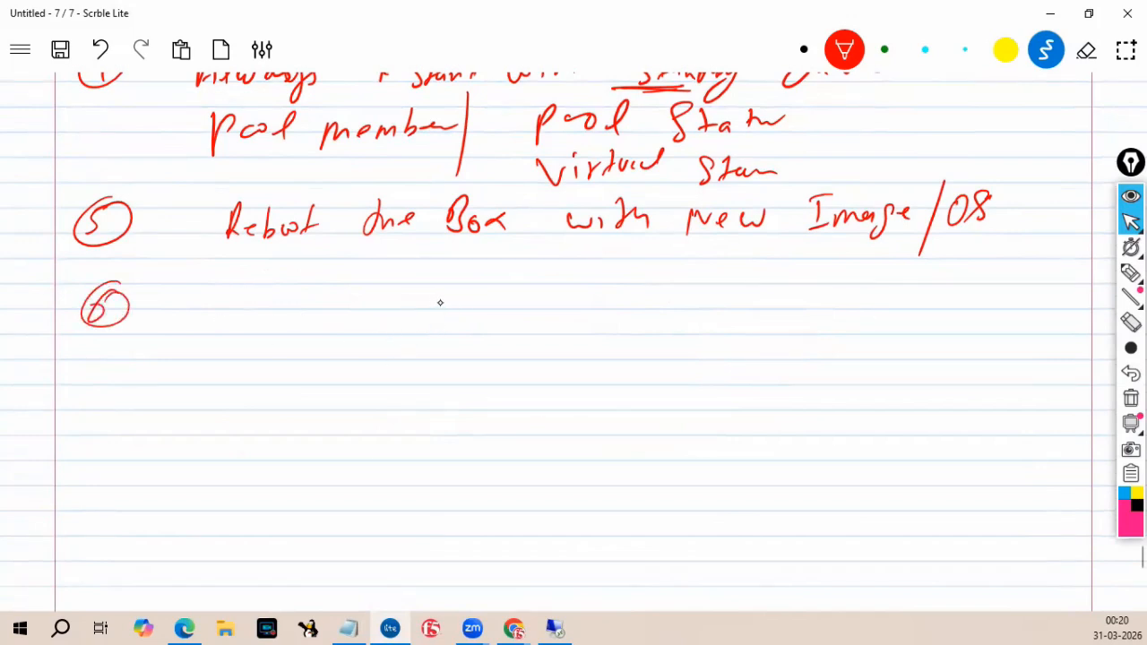
{"action": "mouse_move", "coordinate": [228, 288]}
{"action": "left_mouse_down"}
{"action": "mouse_move", "coordinate": [244, 325]}
{"action": "mouse_move", "coordinate": [299, 307]}
{"action": "mouse_move", "coordinate": [312, 314]}
{"action": "left_mouse_up"}
{"action": "left_click_drag", "start_coordinate": [322, 306], "coordinate": [342, 309]}
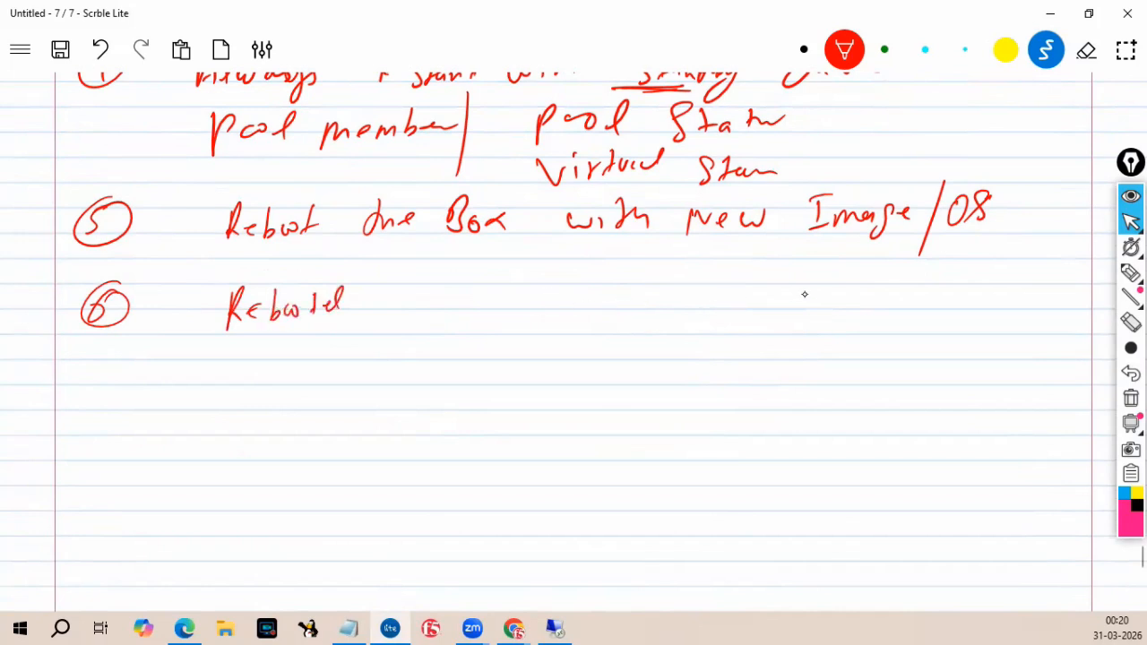
Write "verify the all config." after "Rebooted" in item ⑥.
{"action": "left_click_drag", "start_coordinate": [413, 294], "coordinate": [479, 312]}
{"action": "left_click_drag", "start_coordinate": [495, 280], "coordinate": [475, 333]}
{"action": "mouse_move", "coordinate": [556, 283]}
{"action": "left_mouse_down"}
{"action": "mouse_move", "coordinate": [551, 313]}
{"action": "mouse_move", "coordinate": [592, 304]}
{"action": "left_mouse_up"}
{"action": "left_click_drag", "start_coordinate": [676, 294], "coordinate": [694, 312]}
{"action": "left_click_drag", "start_coordinate": [701, 272], "coordinate": [696, 314]}
{"action": "mouse_move", "coordinate": [717, 283]}
{"action": "left_mouse_down"}
{"action": "mouse_move", "coordinate": [712, 309]}
{"action": "mouse_move", "coordinate": [762, 309]}
{"action": "left_mouse_up"}
{"action": "left_click_drag", "start_coordinate": [780, 297], "coordinate": [782, 308]}
{"action": "mouse_move", "coordinate": [801, 291]}
{"action": "left_mouse_down"}
{"action": "mouse_move", "coordinate": [798, 310]}
{"action": "mouse_move", "coordinate": [811, 297]}
{"action": "left_mouse_up"}
{"action": "mouse_move", "coordinate": [833, 274]}
{"action": "left_mouse_down"}
{"action": "mouse_move", "coordinate": [818, 312]}
{"action": "mouse_move", "coordinate": [841, 273]}
{"action": "left_mouse_up"}
{"action": "left_click_drag", "start_coordinate": [821, 301], "coordinate": [855, 288]}
{"action": "left_click_drag", "start_coordinate": [855, 291], "coordinate": [845, 323]}
Add item ⑦ and write "Do the failover and make your Standby" beside it.
{"action": "mouse_move", "coordinate": [85, 366]}
{"action": "left_mouse_down"}
{"action": "mouse_move", "coordinate": [88, 387]}
{"action": "mouse_move", "coordinate": [106, 358]}
{"action": "left_mouse_up"}
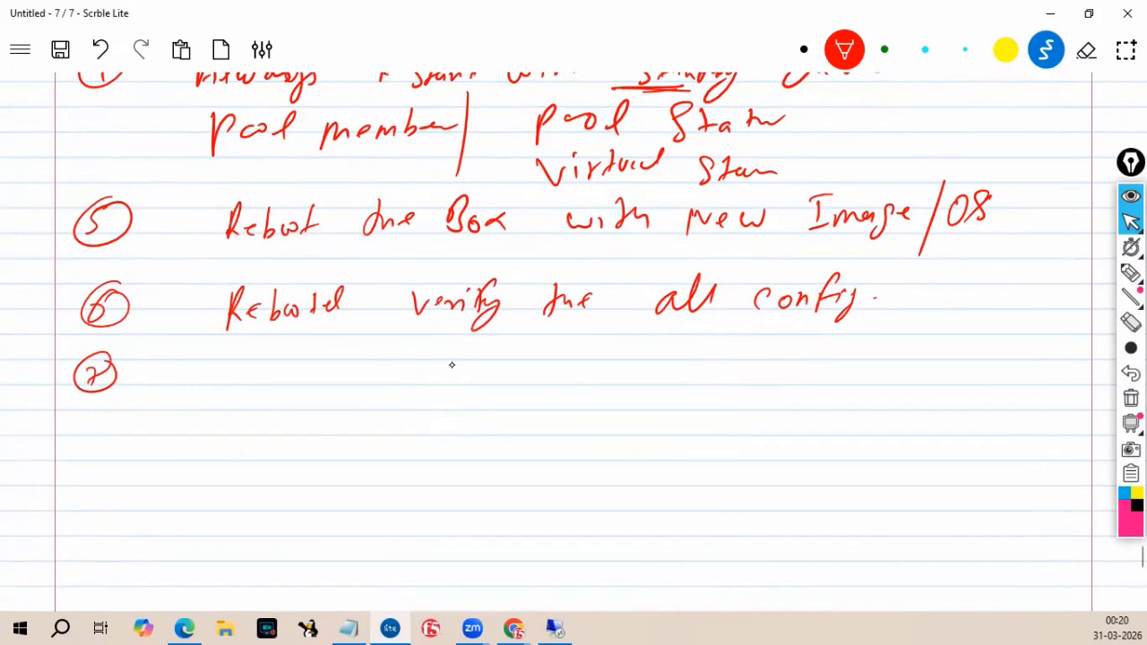
{"action": "left_click_drag", "start_coordinate": [223, 362], "coordinate": [218, 391]}
{"action": "left_click_drag", "start_coordinate": [245, 374], "coordinate": [292, 394]}
{"action": "left_click_drag", "start_coordinate": [285, 378], "coordinate": [341, 381]}
{"action": "mouse_move", "coordinate": [409, 349]}
{"action": "left_mouse_down"}
{"action": "mouse_move", "coordinate": [391, 389]}
{"action": "mouse_move", "coordinate": [448, 377]}
{"action": "left_mouse_up"}
{"action": "left_click_drag", "start_coordinate": [475, 368], "coordinate": [504, 380]}
{"action": "mouse_move", "coordinate": [511, 370]}
{"action": "left_mouse_down"}
{"action": "mouse_move", "coordinate": [622, 384]}
{"action": "mouse_move", "coordinate": [636, 357]}
{"action": "left_mouse_up"}
{"action": "left_click_drag", "start_coordinate": [708, 370], "coordinate": [739, 385]}
{"action": "left_click_drag", "start_coordinate": [753, 376], "coordinate": [757, 385]}
{"action": "mouse_move", "coordinate": [830, 367]}
{"action": "left_mouse_down"}
{"action": "mouse_move", "coordinate": [831, 403]}
{"action": "mouse_move", "coordinate": [853, 382]}
{"action": "left_mouse_up"}
{"action": "left_click_drag", "start_coordinate": [868, 372], "coordinate": [938, 387]}
{"action": "left_click_drag", "start_coordinate": [967, 364], "coordinate": [996, 386]}
{"action": "mouse_move", "coordinate": [1000, 357]}
{"action": "left_mouse_down"}
{"action": "mouse_move", "coordinate": [1022, 387]}
{"action": "mouse_move", "coordinate": [1002, 409]}
{"action": "left_mouse_up"}
Continue item ⑦ on the next line with "device as Active.".
{"action": "mouse_move", "coordinate": [239, 398]}
{"action": "left_mouse_down"}
{"action": "mouse_move", "coordinate": [218, 438]}
{"action": "mouse_move", "coordinate": [271, 418]}
{"action": "mouse_move", "coordinate": [283, 425]}
{"action": "left_mouse_up"}
{"action": "mouse_move", "coordinate": [301, 414]}
{"action": "left_mouse_down"}
{"action": "mouse_move", "coordinate": [292, 421]}
{"action": "mouse_move", "coordinate": [303, 412]}
{"action": "mouse_move", "coordinate": [378, 437]}
{"action": "left_mouse_up"}
{"action": "left_click_drag", "start_coordinate": [461, 441], "coordinate": [475, 406]}
{"action": "left_click_drag", "start_coordinate": [478, 405], "coordinate": [483, 428]}
{"action": "left_click_drag", "start_coordinate": [502, 421], "coordinate": [491, 432]}
{"action": "mouse_move", "coordinate": [514, 407]}
{"action": "left_mouse_down"}
{"action": "mouse_move", "coordinate": [514, 431]}
{"action": "mouse_move", "coordinate": [529, 418]}
{"action": "mouse_move", "coordinate": [548, 425]}
{"action": "left_mouse_up"}
{"action": "left_click_drag", "start_coordinate": [548, 422], "coordinate": [580, 420]}
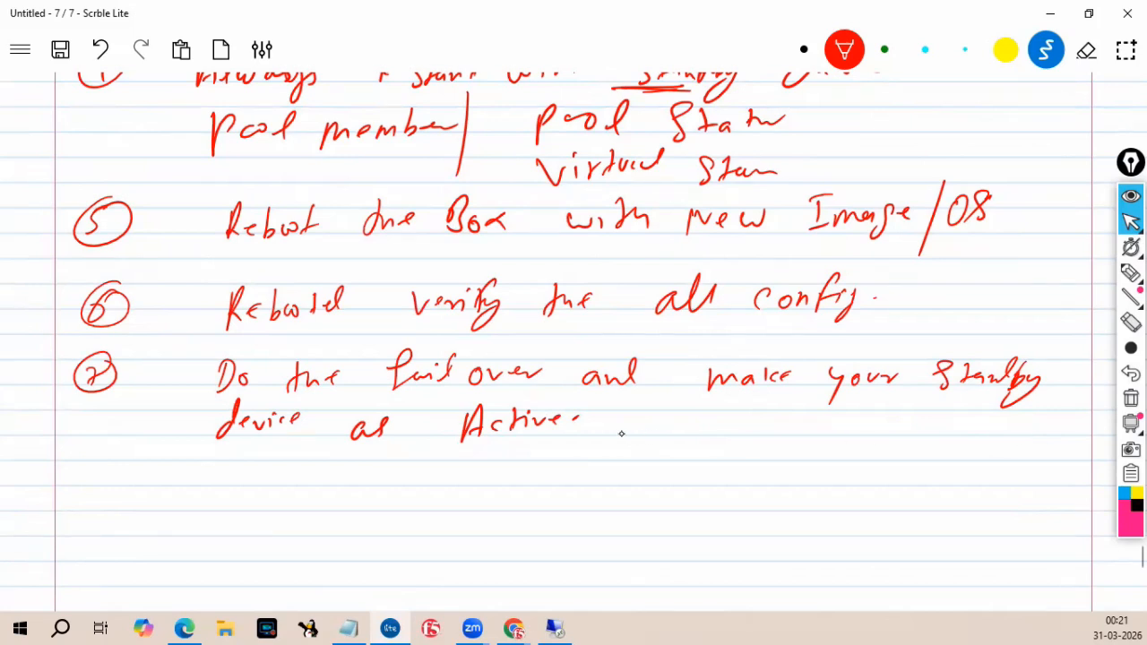
Add item ⑧ and start writing "Do the upg" beside it.
{"action": "mouse_move", "coordinate": [95, 460]}
{"action": "left_mouse_down"}
{"action": "mouse_move", "coordinate": [88, 493]}
{"action": "mouse_move", "coordinate": [90, 449]}
{"action": "left_mouse_up"}
{"action": "left_click_drag", "start_coordinate": [237, 466], "coordinate": [240, 488]}
{"action": "left_click_drag", "start_coordinate": [239, 461], "coordinate": [243, 488]}
{"action": "mouse_move", "coordinate": [272, 471]}
{"action": "left_mouse_down"}
{"action": "mouse_move", "coordinate": [268, 481]}
{"action": "mouse_move", "coordinate": [273, 472]}
{"action": "left_mouse_up"}
{"action": "left_click_drag", "start_coordinate": [344, 461], "coordinate": [339, 492]}
{"action": "left_click_drag", "start_coordinate": [332, 479], "coordinate": [391, 480]}
{"action": "mouse_move", "coordinate": [459, 471]}
{"action": "left_mouse_down"}
{"action": "mouse_move", "coordinate": [488, 504]}
{"action": "mouse_move", "coordinate": [543, 475]}
{"action": "left_mouse_up"}
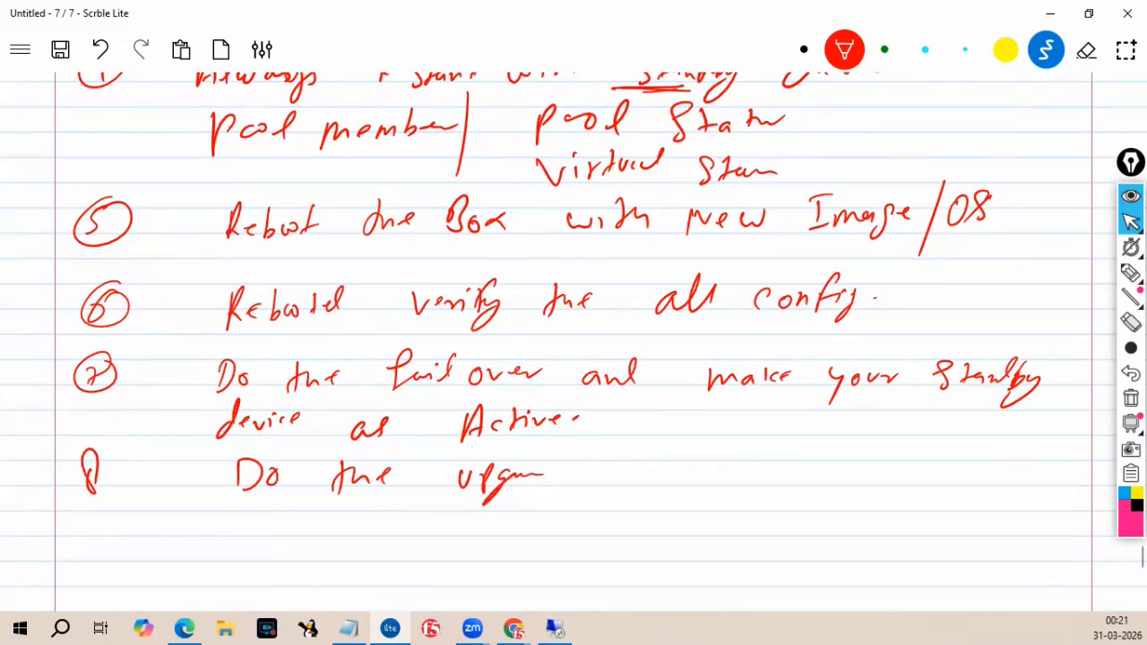
Switch the pen to green and write "(Ask to App team to validate app)" after "device as Active".
{"action": "left_click", "coordinate": [885, 49]}
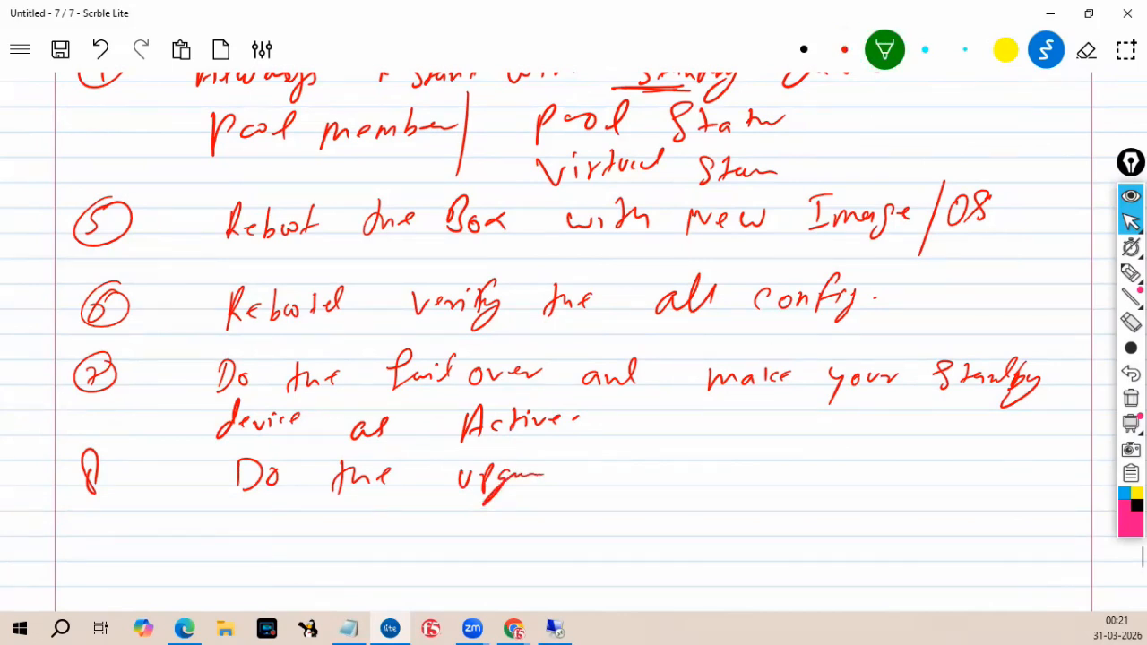
{"action": "left_click_drag", "start_coordinate": [592, 408], "coordinate": [580, 446]}
{"action": "mouse_move", "coordinate": [608, 445]}
{"action": "left_mouse_down"}
{"action": "mouse_move", "coordinate": [615, 414]}
{"action": "mouse_move", "coordinate": [628, 439]}
{"action": "left_mouse_up"}
{"action": "mouse_move", "coordinate": [642, 423]}
{"action": "left_mouse_down"}
{"action": "mouse_move", "coordinate": [631, 439]}
{"action": "mouse_move", "coordinate": [652, 438]}
{"action": "left_mouse_up"}
{"action": "left_click_drag", "start_coordinate": [665, 422], "coordinate": [660, 436]}
{"action": "mouse_move", "coordinate": [741, 411]}
{"action": "left_mouse_down"}
{"action": "mouse_move", "coordinate": [742, 431]}
{"action": "mouse_move", "coordinate": [759, 425]}
{"action": "left_mouse_up"}
{"action": "mouse_move", "coordinate": [759, 423]}
{"action": "left_mouse_down"}
{"action": "mouse_move", "coordinate": [826, 441]}
{"action": "mouse_move", "coordinate": [826, 430]}
{"action": "left_mouse_up"}
{"action": "mouse_move", "coordinate": [841, 443]}
{"action": "left_mouse_down"}
{"action": "mouse_move", "coordinate": [848, 420]}
{"action": "mouse_move", "coordinate": [903, 437]}
{"action": "mouse_move", "coordinate": [917, 420]}
{"action": "left_mouse_up"}
{"action": "mouse_move", "coordinate": [924, 427]}
{"action": "left_mouse_down"}
{"action": "mouse_move", "coordinate": [963, 434]}
{"action": "mouse_move", "coordinate": [974, 419]}
{"action": "mouse_move", "coordinate": [1016, 437]}
{"action": "left_mouse_up"}
{"action": "left_click_drag", "start_coordinate": [1012, 428], "coordinate": [1047, 421]}
{"action": "left_click_drag", "start_coordinate": [568, 452], "coordinate": [599, 467]}
{"action": "mouse_move", "coordinate": [613, 443]}
{"action": "left_mouse_down"}
{"action": "mouse_move", "coordinate": [614, 466]}
{"action": "mouse_move", "coordinate": [633, 463]}
{"action": "left_mouse_up"}
{"action": "left_click_drag", "start_coordinate": [647, 453], "coordinate": [649, 463]}
{"action": "left_click_drag", "start_coordinate": [663, 455], "coordinate": [665, 462]}
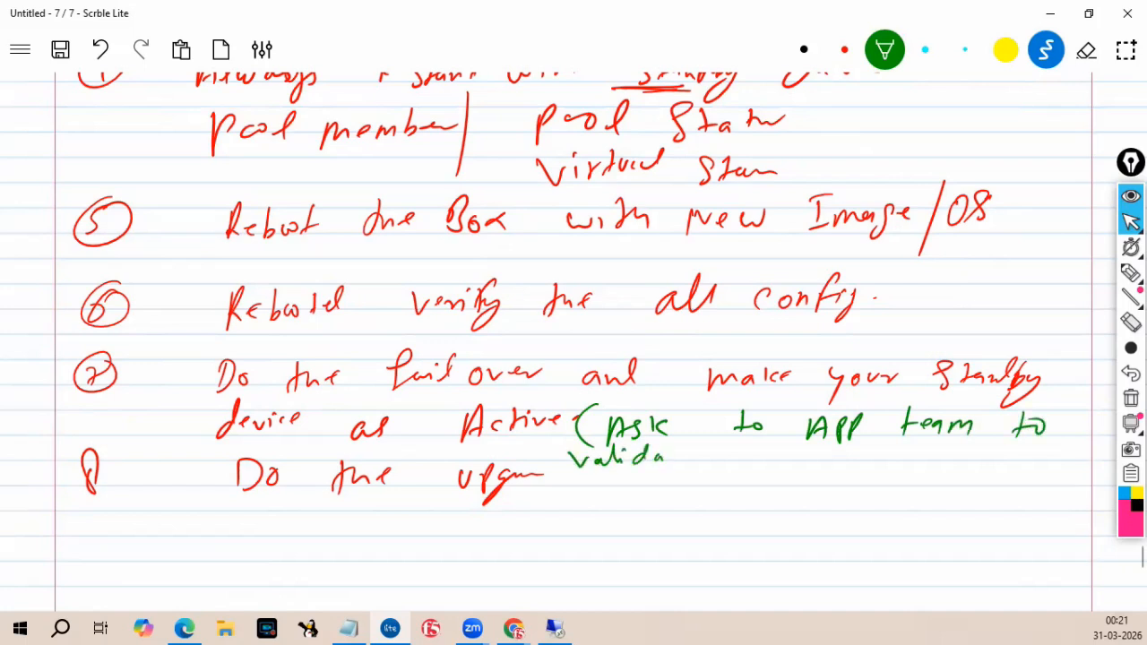
{"action": "mouse_move", "coordinate": [760, 453]}
{"action": "left_mouse_down"}
{"action": "mouse_move", "coordinate": [767, 467]}
{"action": "mouse_move", "coordinate": [799, 448]}
{"action": "mouse_move", "coordinate": [809, 479]}
{"action": "left_mouse_up"}
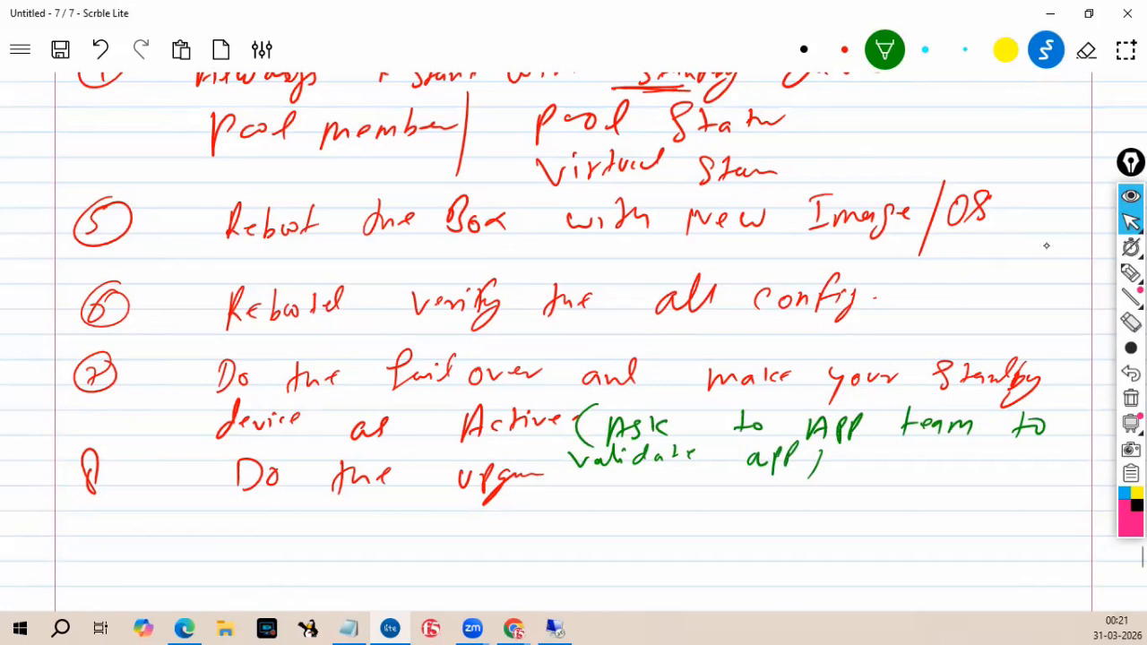
Add a green item ⑨ further down and write "Perform config Sync." beside it.
{"action": "scroll", "coordinate": [681, 321], "scroll_direction": "down", "scroll_amount": 2}
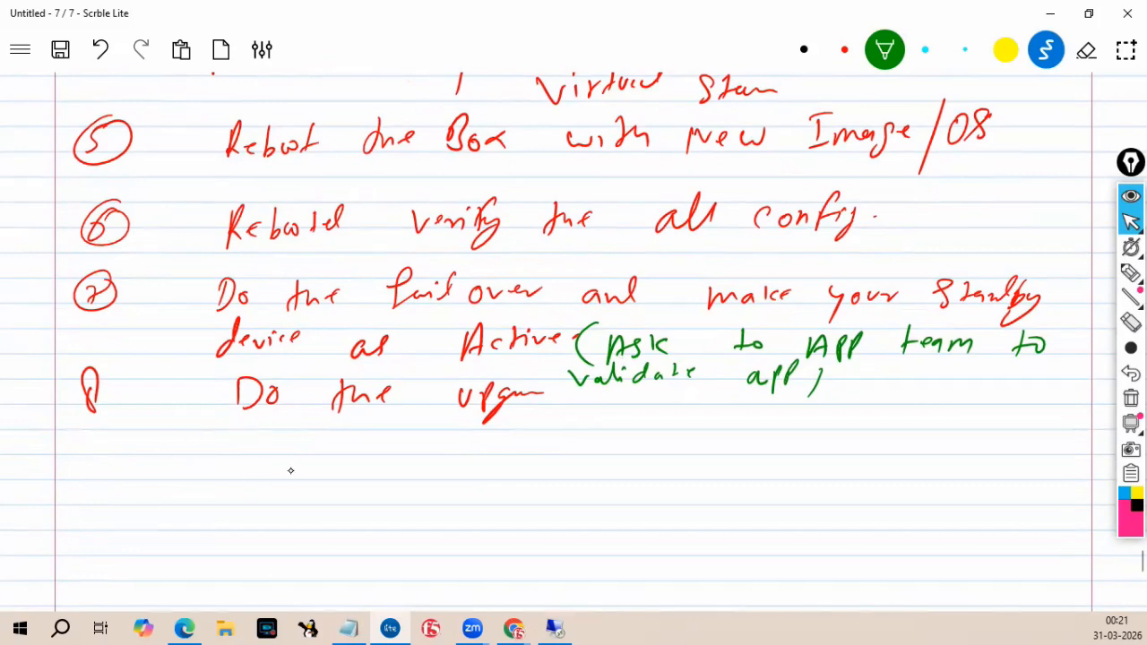
{"action": "left_click_drag", "start_coordinate": [100, 473], "coordinate": [95, 506]}
{"action": "left_click_drag", "start_coordinate": [104, 452], "coordinate": [115, 475]}
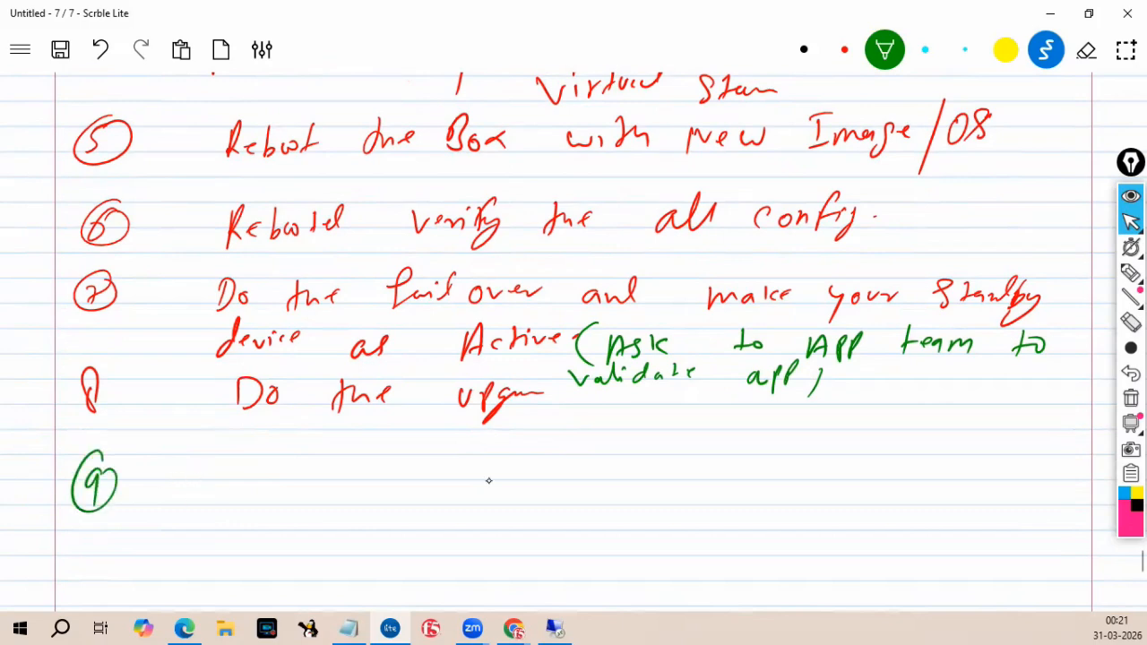
{"action": "mouse_move", "coordinate": [193, 459]}
{"action": "left_mouse_down"}
{"action": "mouse_move", "coordinate": [224, 490]}
{"action": "mouse_move", "coordinate": [244, 476]}
{"action": "mouse_move", "coordinate": [240, 497]}
{"action": "mouse_move", "coordinate": [285, 472]}
{"action": "mouse_move", "coordinate": [299, 484]}
{"action": "left_mouse_up"}
{"action": "left_click_drag", "start_coordinate": [412, 464], "coordinate": [409, 484]}
{"action": "mouse_move", "coordinate": [424, 475]}
{"action": "left_mouse_down"}
{"action": "mouse_move", "coordinate": [467, 478]}
{"action": "mouse_move", "coordinate": [498, 439]}
{"action": "mouse_move", "coordinate": [514, 459]}
{"action": "mouse_move", "coordinate": [489, 494]}
{"action": "left_mouse_up"}
{"action": "mouse_move", "coordinate": [637, 445]}
{"action": "left_mouse_down"}
{"action": "mouse_move", "coordinate": [613, 481]}
{"action": "mouse_move", "coordinate": [655, 493]}
{"action": "mouse_move", "coordinate": [681, 477]}
{"action": "left_mouse_up"}
{"action": "left_click_drag", "start_coordinate": [708, 469], "coordinate": [719, 469]}
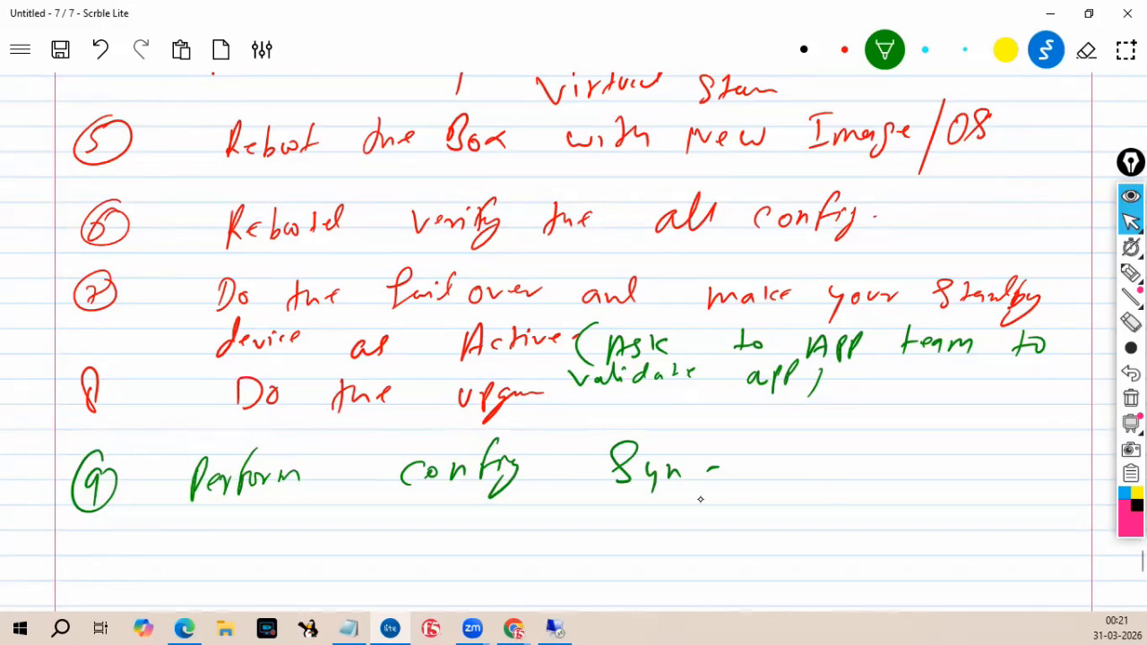
Write "both devices on same version" under item ⑨ and underline "config" and "Sync".
{"action": "mouse_move", "coordinate": [229, 504]}
{"action": "left_mouse_down"}
{"action": "mouse_move", "coordinate": [234, 536]}
{"action": "mouse_move", "coordinate": [249, 522]}
{"action": "left_mouse_up"}
{"action": "mouse_move", "coordinate": [271, 502]}
{"action": "left_mouse_down"}
{"action": "mouse_move", "coordinate": [269, 534]}
{"action": "mouse_move", "coordinate": [296, 525]}
{"action": "left_mouse_up"}
{"action": "left_click_drag", "start_coordinate": [406, 492], "coordinate": [421, 524]}
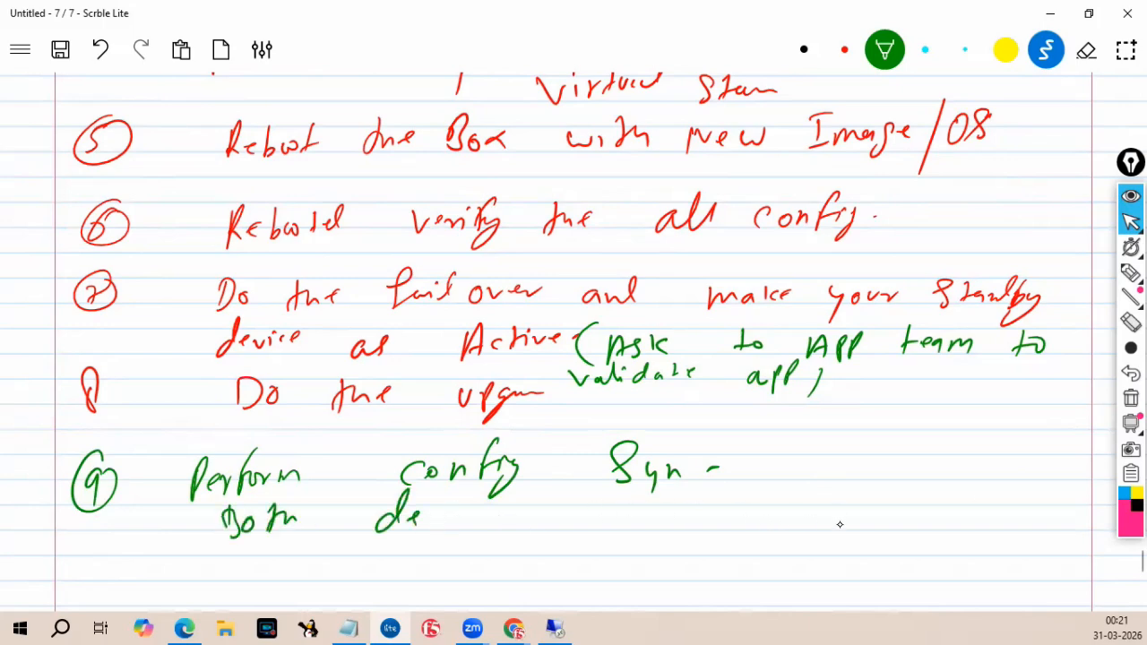
{"action": "left_click_drag", "start_coordinate": [701, 509], "coordinate": [688, 538]}
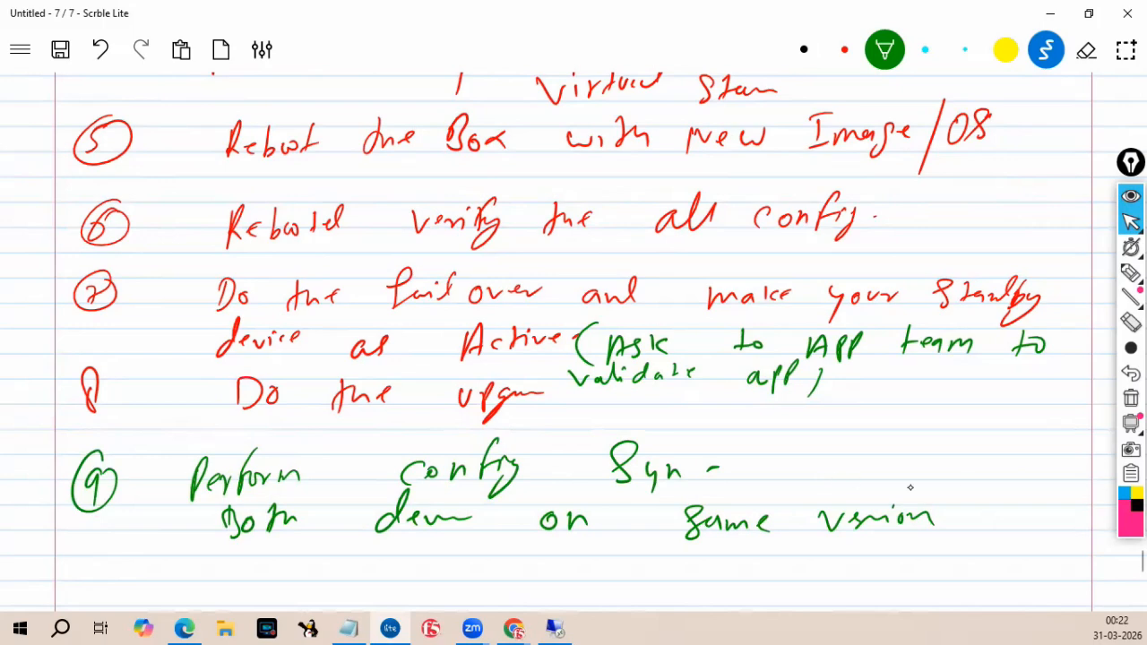
{"action": "left_click_drag", "start_coordinate": [429, 496], "coordinate": [550, 492]}
{"action": "left_click_drag", "start_coordinate": [575, 494], "coordinate": [696, 492]}
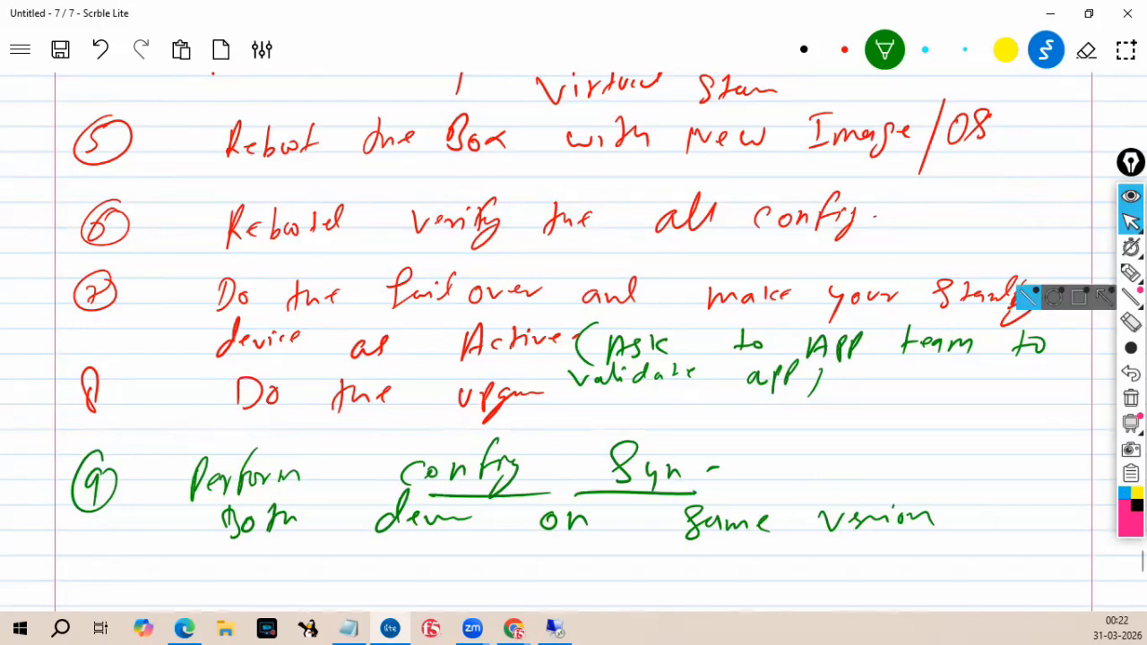
Minimize the whiteboard and switch to the MyF5 Downloads page in the browser.
{"action": "mouse_move", "coordinate": [1129, 222]}
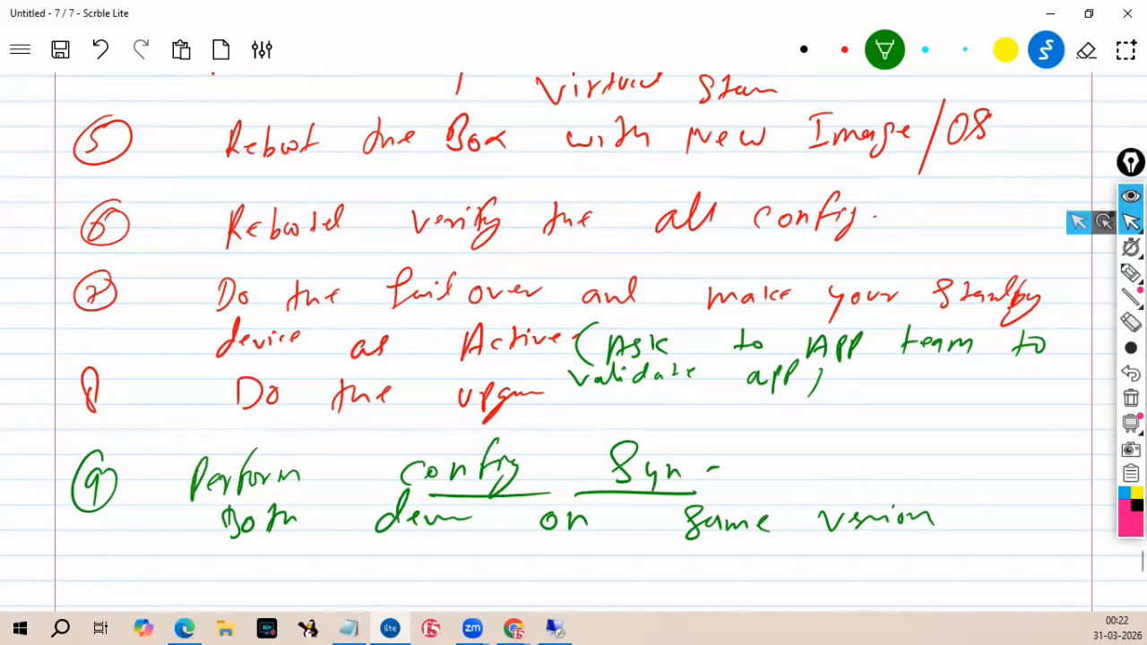
{"action": "left_click", "coordinate": [1079, 225]}
{"action": "scroll", "coordinate": [737, 314], "scroll_direction": "up", "scroll_amount": 6}
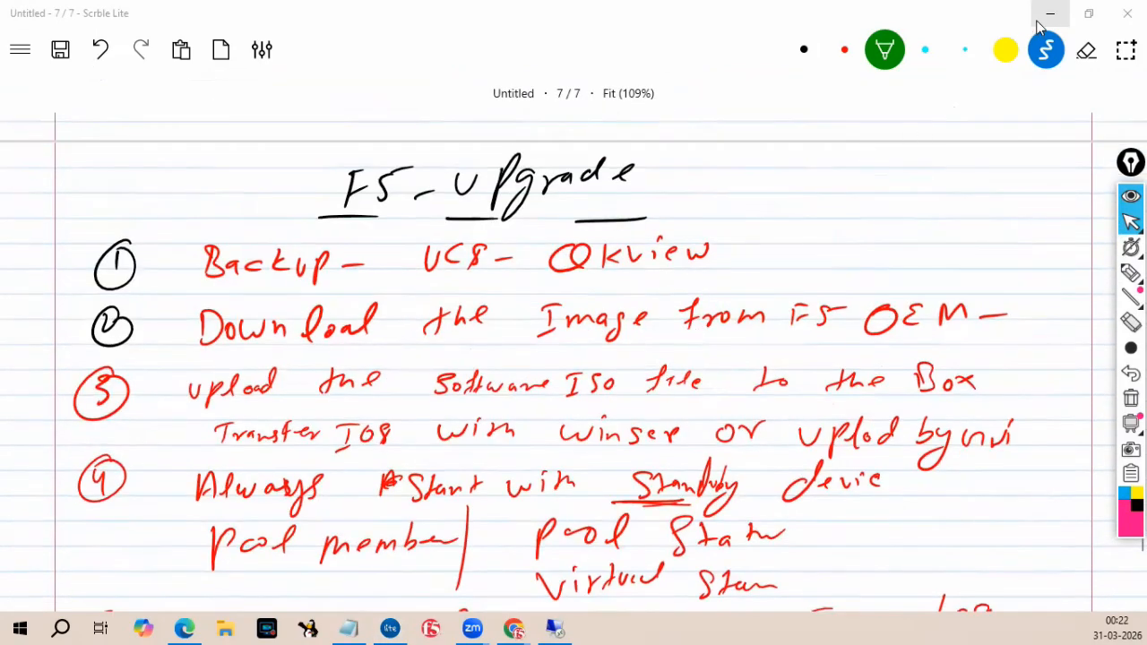
{"action": "left_click", "coordinate": [1050, 20]}
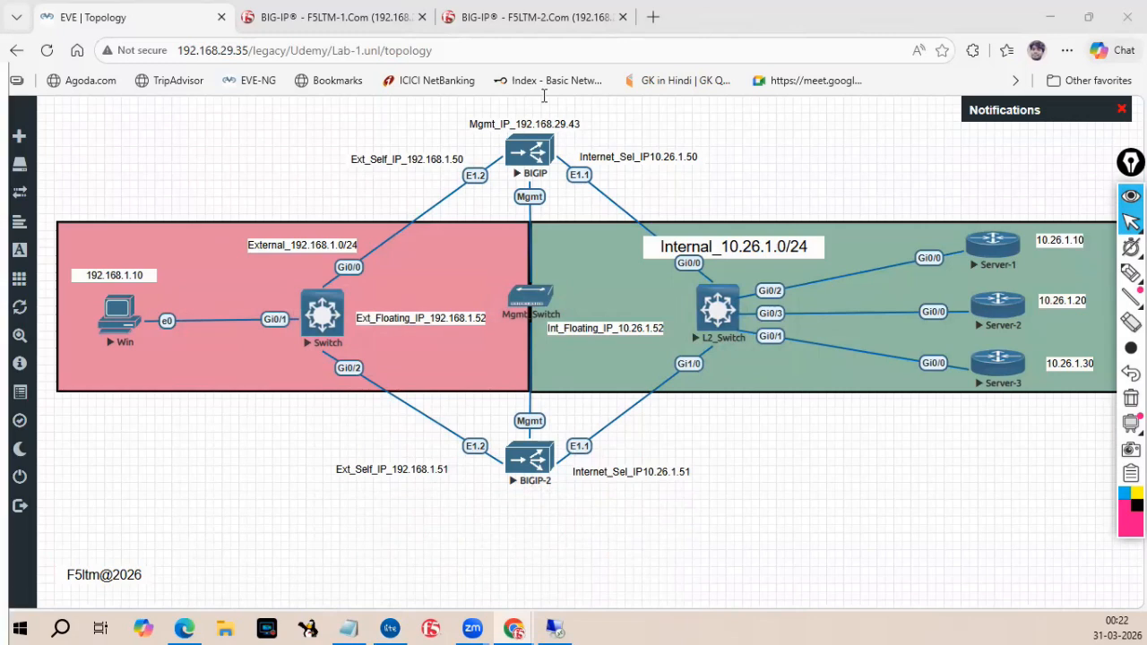
{"action": "key", "text": "alt+Tab"}
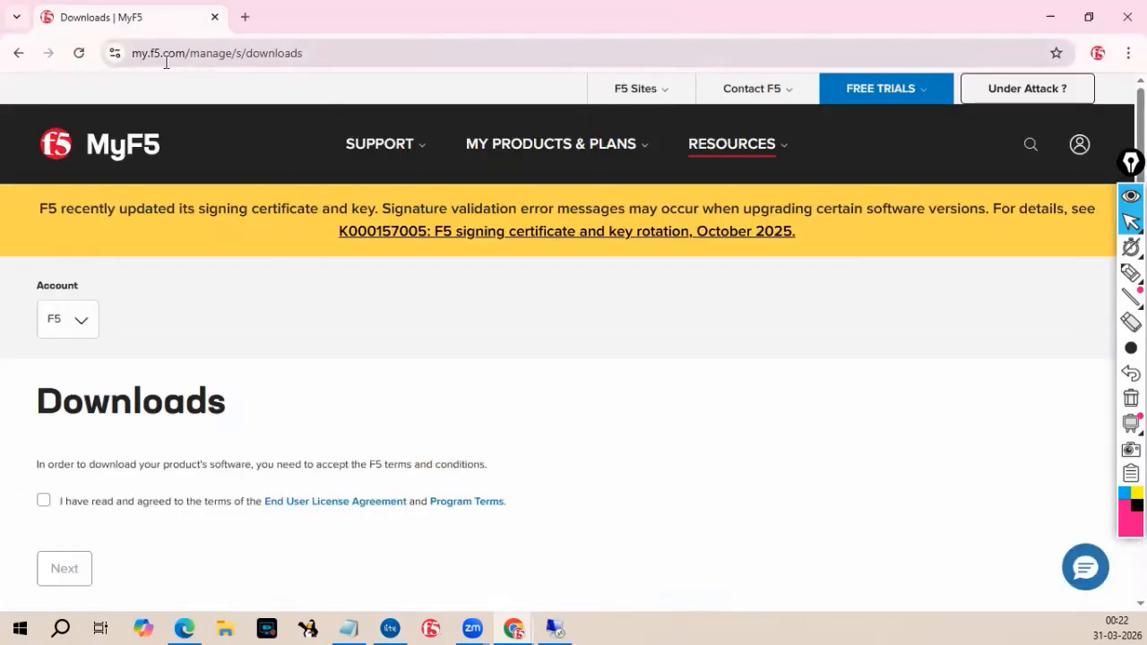
Show the account menu and the Resources menu's Downloads entry on the MyF5 site.
{"action": "left_click", "coordinate": [1081, 145]}
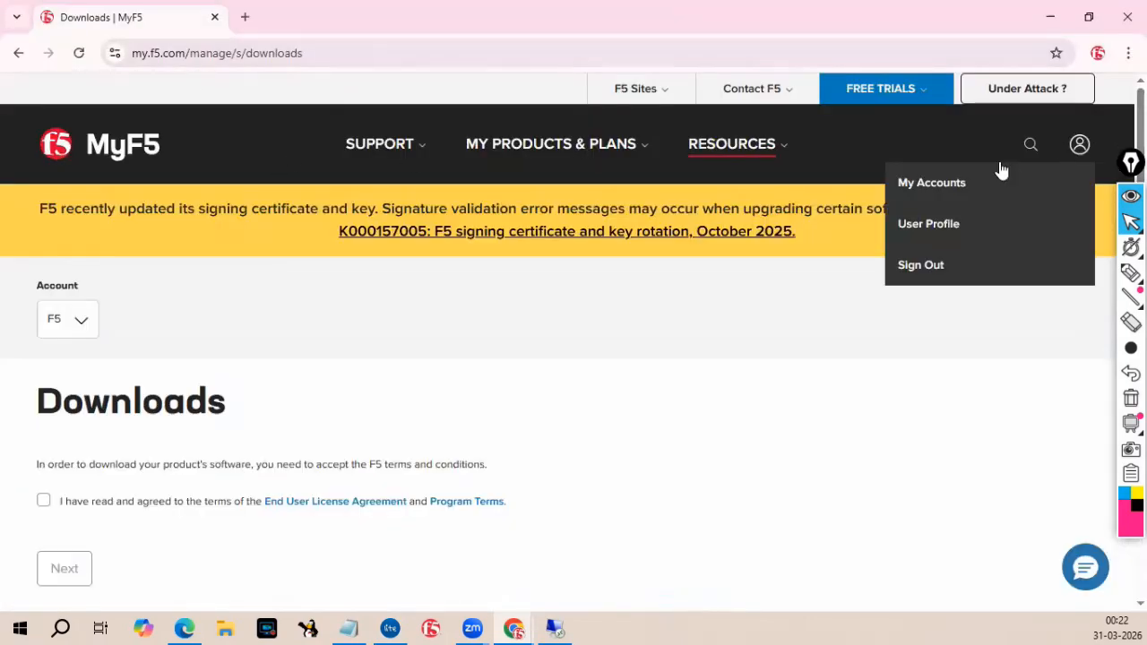
{"action": "left_click", "coordinate": [736, 389]}
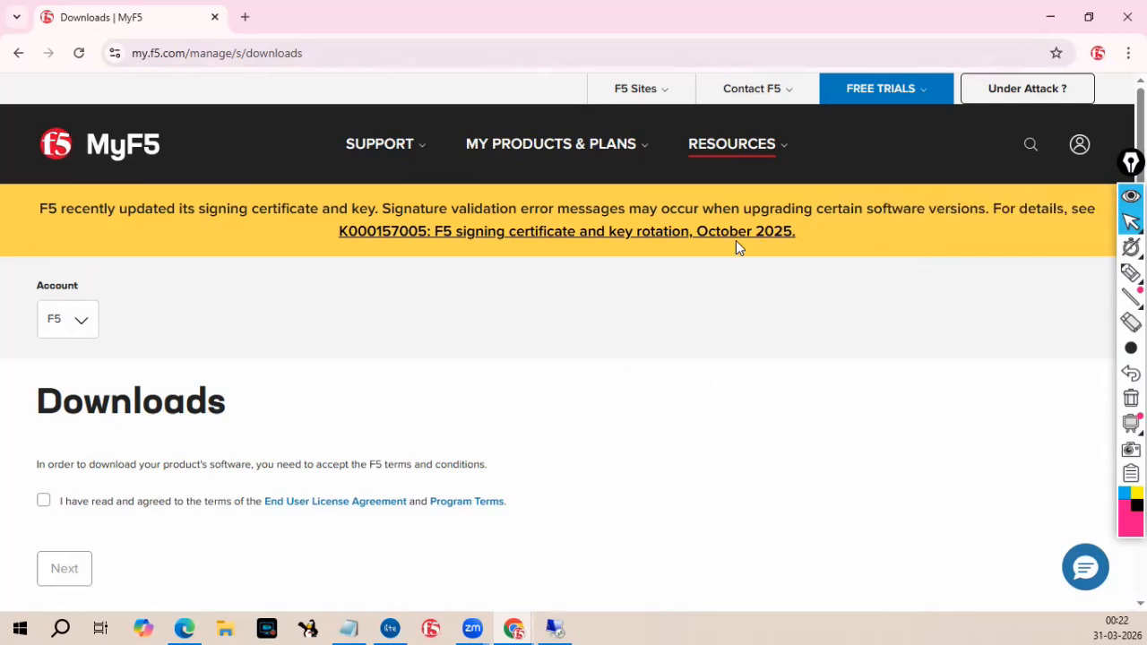
{"action": "left_click", "coordinate": [745, 158]}
{"action": "left_click", "coordinate": [743, 392]}
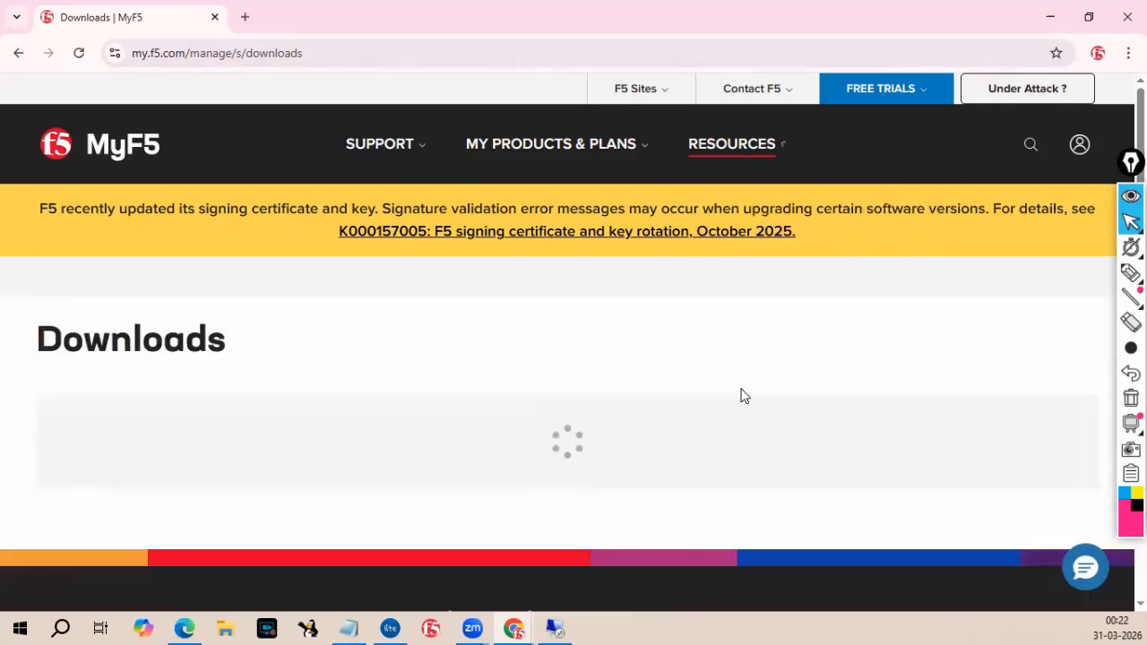
{"action": "left_click", "coordinate": [768, 158]}
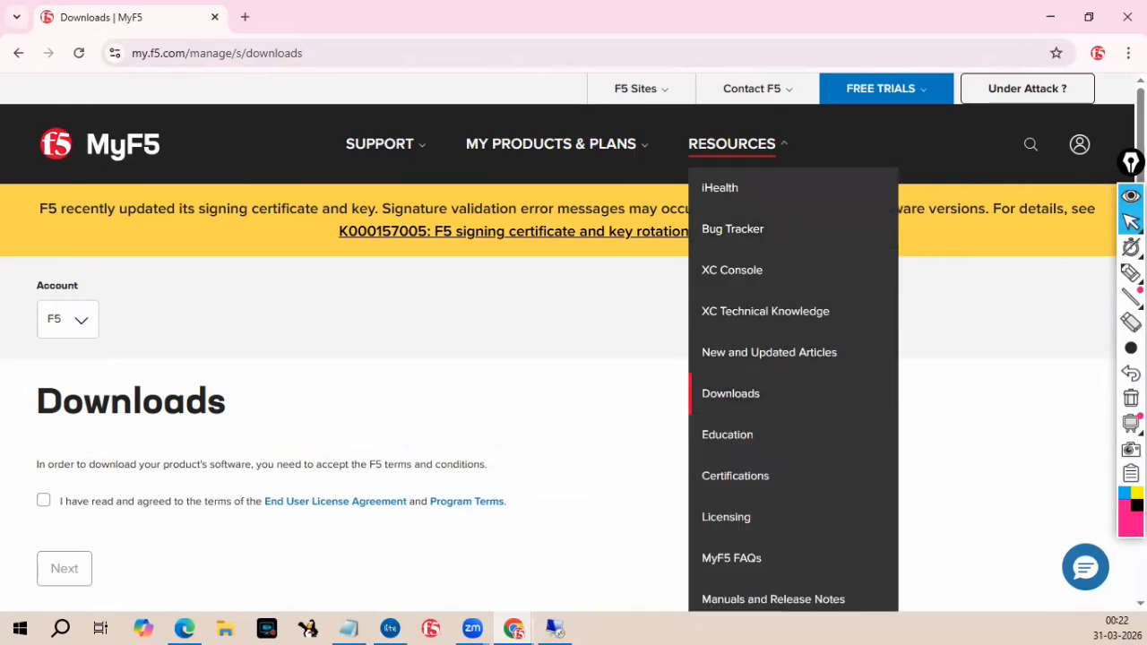
With the pink highlighter, number the account icon, Resources, Downloads and the terms checkbox 1 to 4, and circle the Downloads heading.
{"action": "mouse_move", "coordinate": [1131, 274]}
{"action": "left_click", "coordinate": [1049, 275]}
{"action": "mouse_move", "coordinate": [1098, 128]}
{"action": "left_mouse_down"}
{"action": "mouse_move", "coordinate": [1047, 133]}
{"action": "mouse_move", "coordinate": [1048, 188]}
{"action": "mouse_move", "coordinate": [1054, 177]}
{"action": "left_mouse_up"}
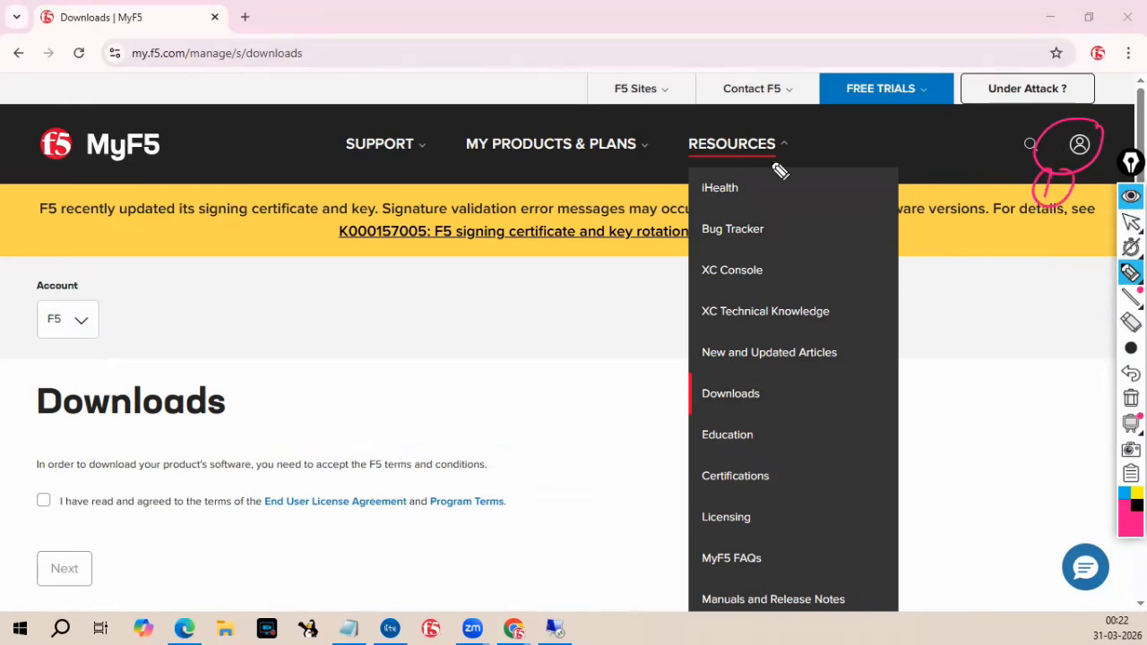
{"action": "left_click_drag", "start_coordinate": [792, 134], "coordinate": [815, 141]}
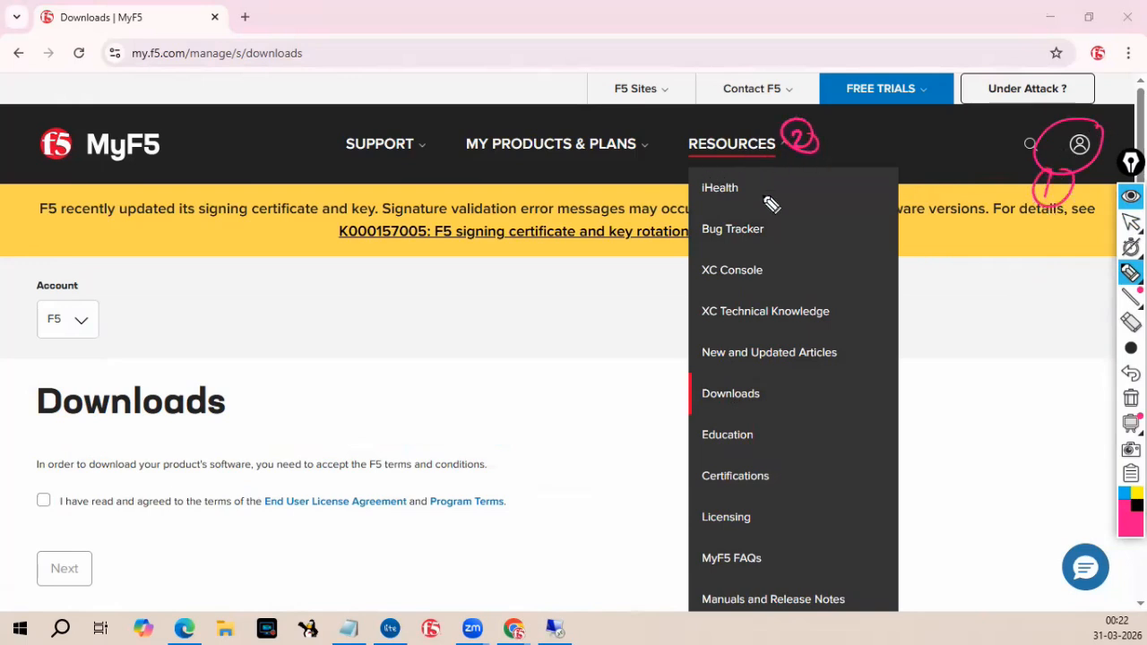
{"action": "mouse_move", "coordinate": [776, 383]}
{"action": "left_mouse_down"}
{"action": "mouse_move", "coordinate": [799, 392]}
{"action": "mouse_move", "coordinate": [797, 420]}
{"action": "mouse_move", "coordinate": [792, 404]}
{"action": "left_mouse_up"}
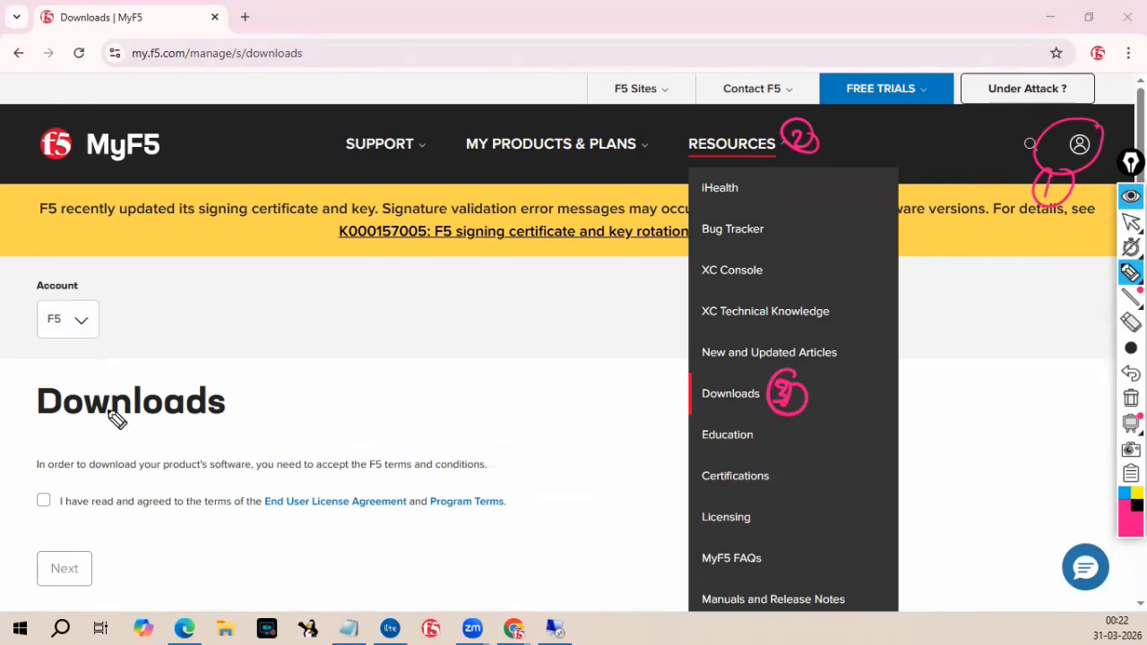
{"action": "left_click", "coordinate": [50, 485]}
{"action": "mouse_move", "coordinate": [51, 485]}
{"action": "left_mouse_down"}
{"action": "mouse_move", "coordinate": [67, 506]}
{"action": "mouse_move", "coordinate": [64, 486]}
{"action": "left_mouse_up"}
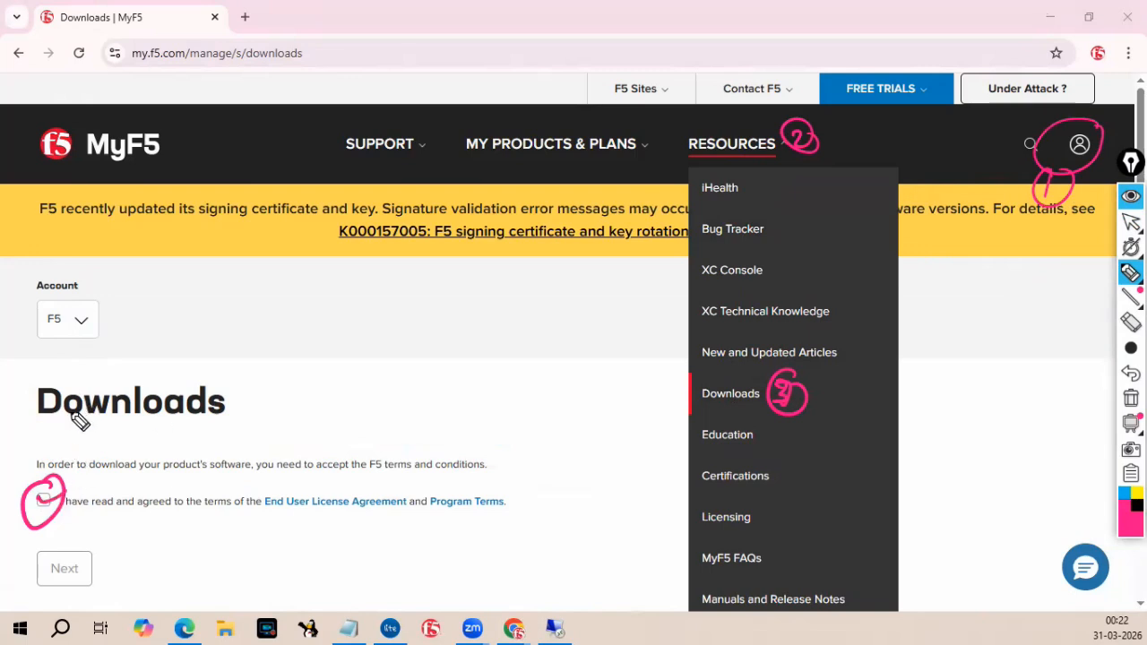
{"action": "mouse_move", "coordinate": [36, 427]}
{"action": "left_mouse_down"}
{"action": "mouse_move", "coordinate": [236, 397]}
{"action": "mouse_move", "coordinate": [44, 379]}
{"action": "mouse_move", "coordinate": [31, 418]}
{"action": "left_mouse_up"}
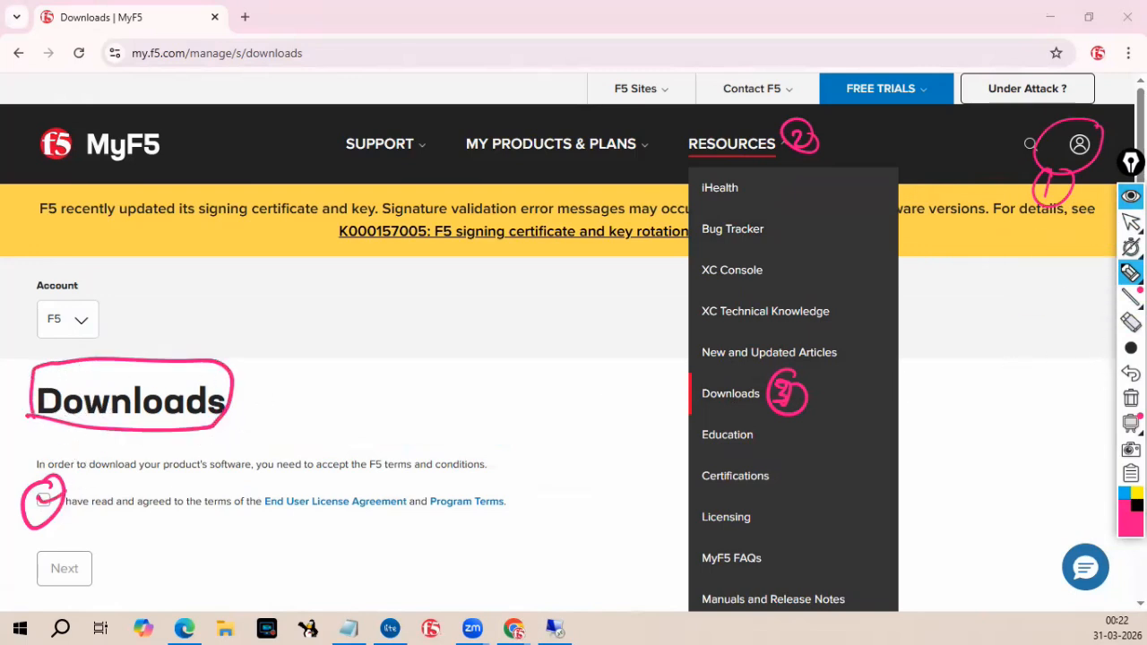
Return to pointer mode, accept the End User License Agreement terms and continue to the next page.
{"action": "left_click", "coordinate": [1131, 223]}
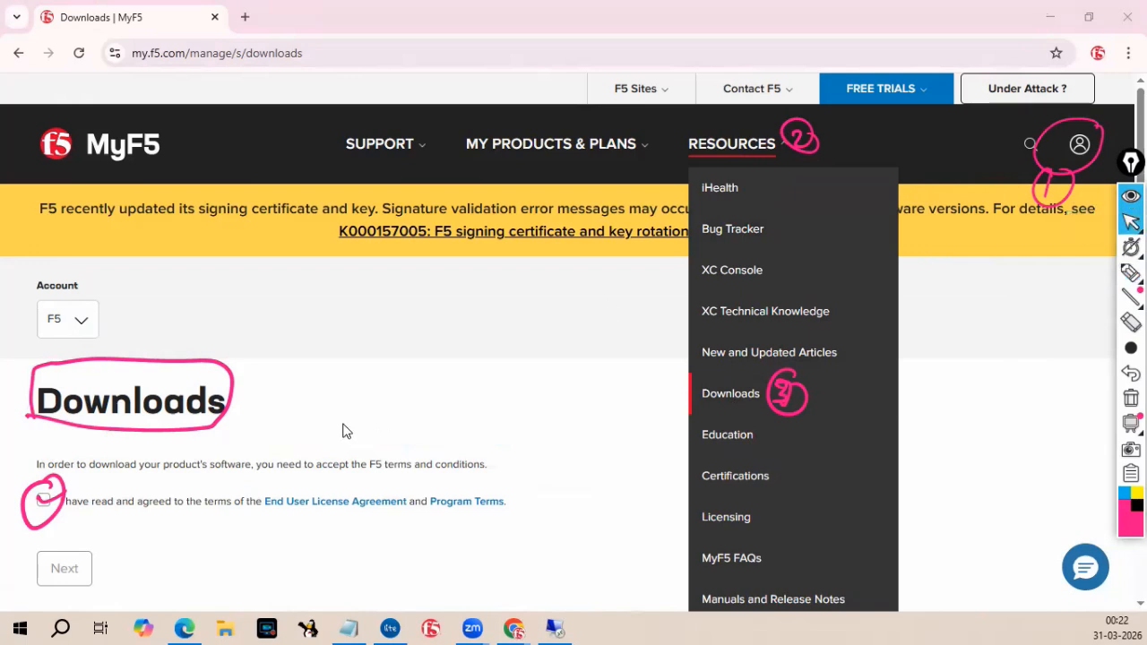
{"action": "left_click", "coordinate": [47, 502]}
{"action": "left_click", "coordinate": [81, 578]}
Select BIG-IP as the product family group.
{"action": "scroll", "coordinate": [359, 457], "scroll_direction": "down", "scroll_amount": 2}
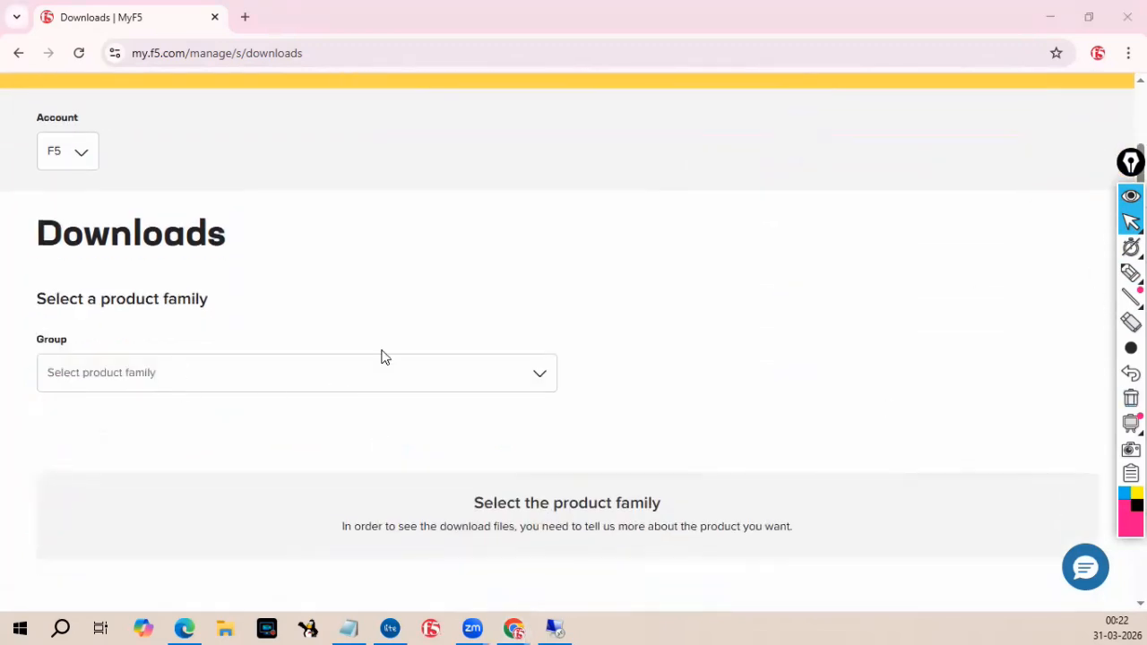
{"action": "mouse_move", "coordinate": [1131, 222]}
{"action": "left_click", "coordinate": [137, 381]}
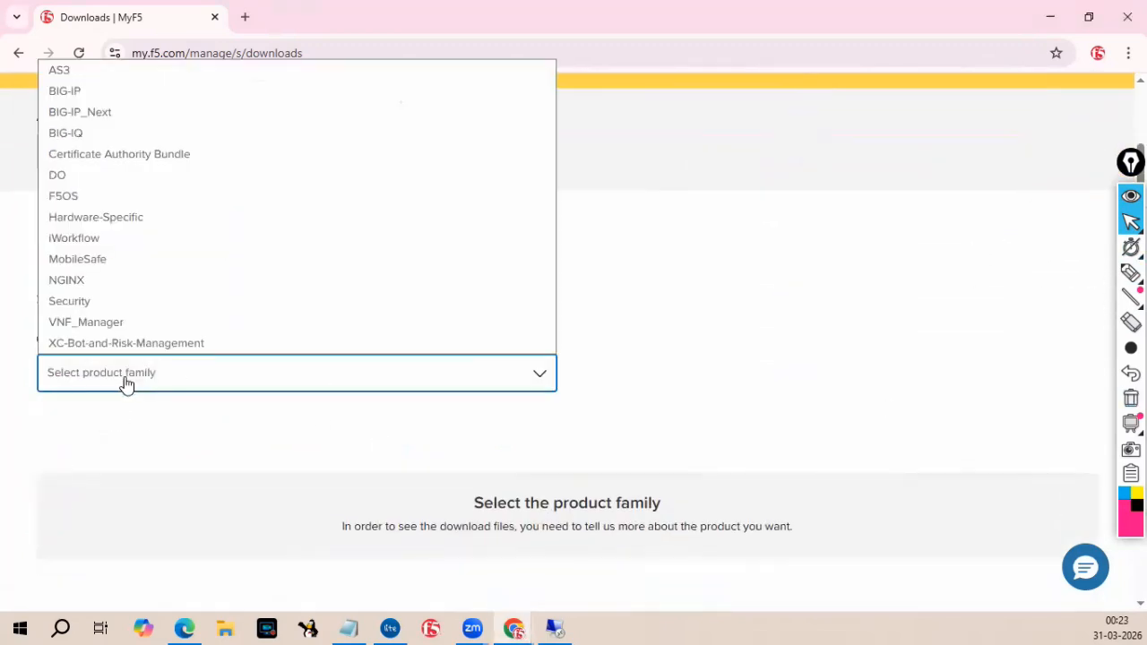
{"action": "left_click", "coordinate": [138, 93]}
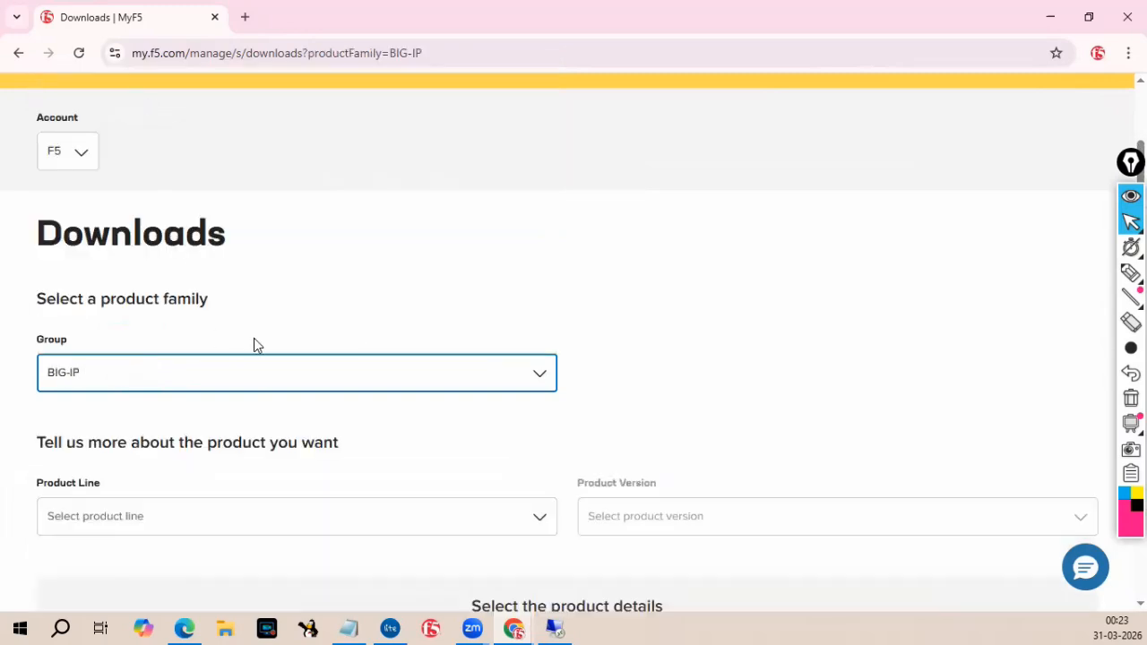
Choose "BIG-IP v17.x / Virtual Edition with Traffic Management Operating System® (TMOS®)" as the product line.
{"action": "scroll", "coordinate": [366, 352], "scroll_direction": "down", "scroll_amount": 1}
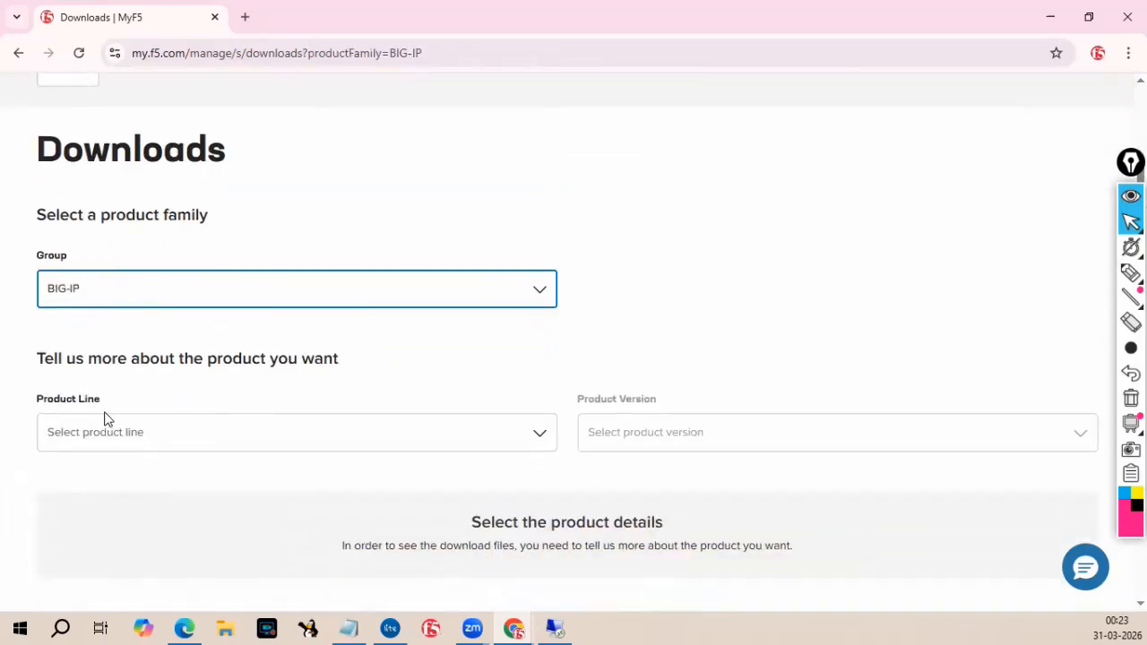
{"action": "left_click", "coordinate": [105, 448]}
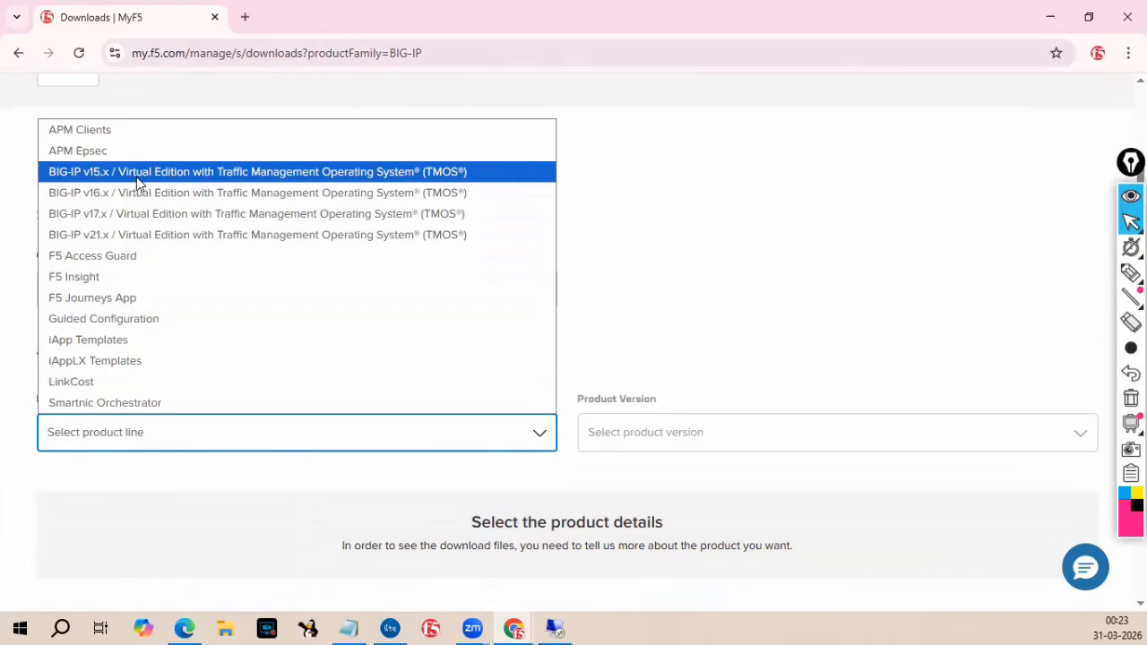
{"action": "left_click", "coordinate": [179, 221]}
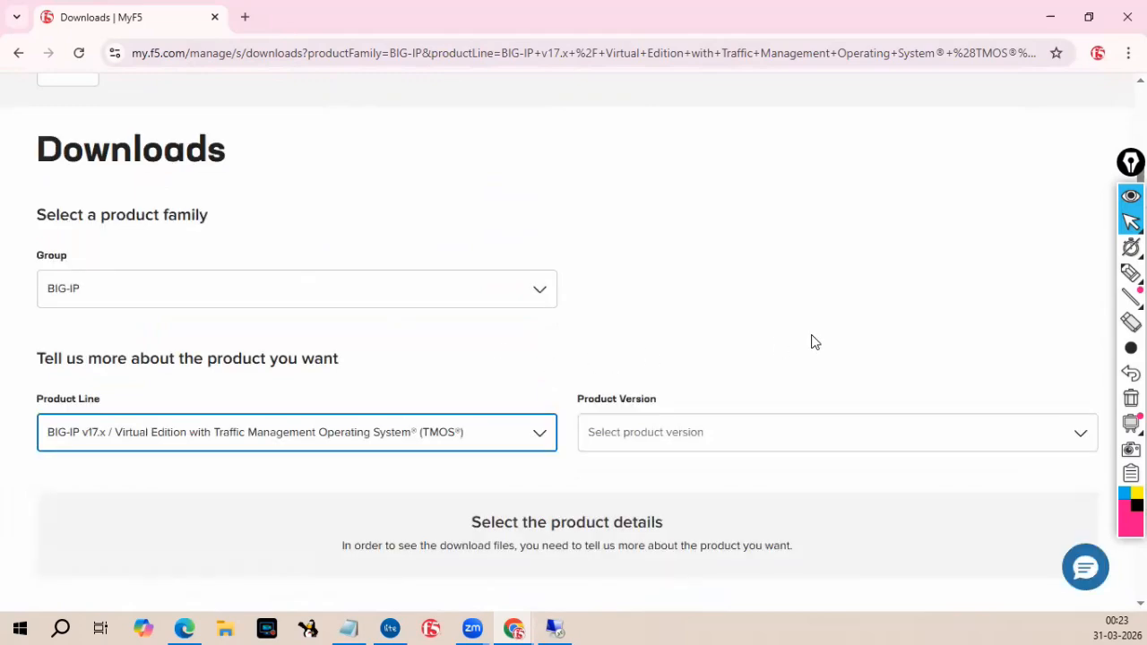
Choose 17.1.3 as the product version.
{"action": "left_click", "coordinate": [737, 445]}
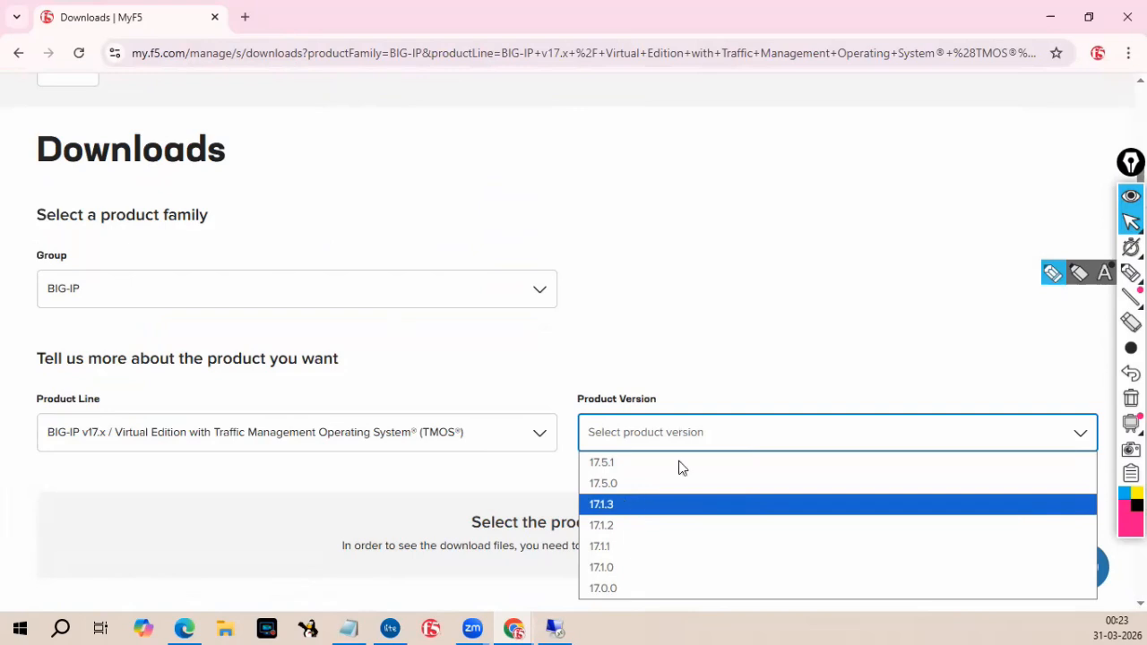
{"action": "left_click", "coordinate": [614, 515]}
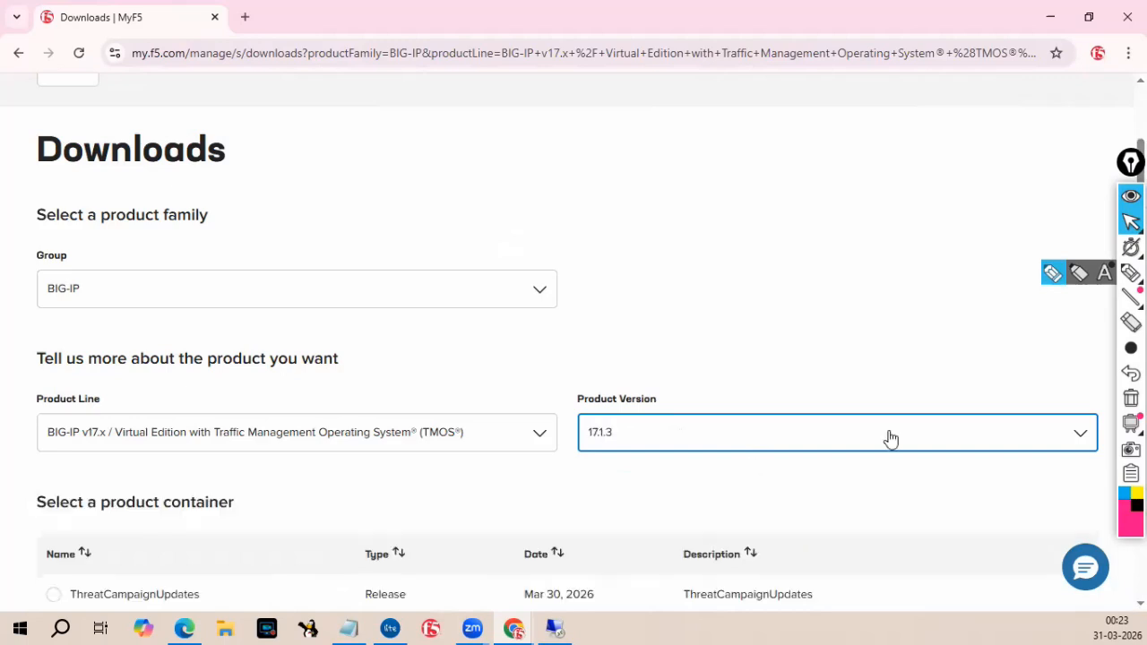
With the pink highlighter, circle the BIG-IP group, underline Product Line, and write 17.x and 17.1.3 under the product fields.
{"action": "mouse_move", "coordinate": [1108, 295]}
{"action": "left_click", "coordinate": [1058, 276]}
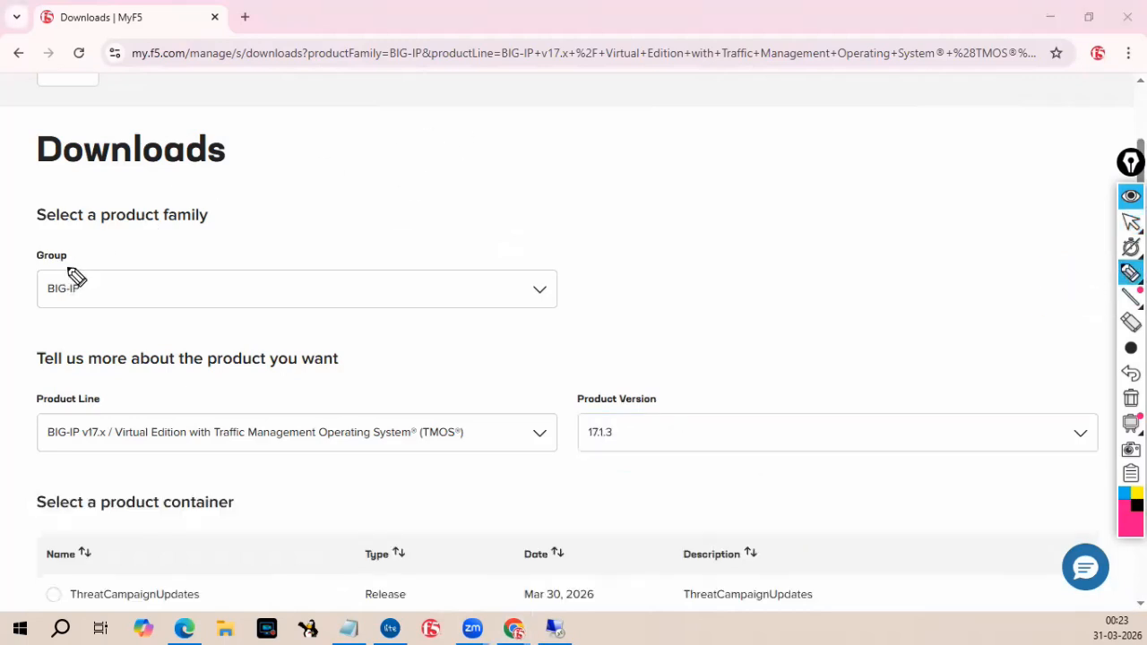
{"action": "mouse_move", "coordinate": [114, 269]}
{"action": "left_mouse_down"}
{"action": "mouse_move", "coordinate": [53, 309]}
{"action": "mouse_move", "coordinate": [107, 266]}
{"action": "left_mouse_up"}
{"action": "left_click_drag", "start_coordinate": [23, 391], "coordinate": [102, 380]}
{"action": "left_click_drag", "start_coordinate": [61, 451], "coordinate": [130, 449]}
{"action": "mouse_move", "coordinate": [65, 462]}
{"action": "left_mouse_down"}
{"action": "mouse_move", "coordinate": [65, 484]}
{"action": "mouse_move", "coordinate": [96, 482]}
{"action": "mouse_move", "coordinate": [102, 467]}
{"action": "mouse_move", "coordinate": [117, 480]}
{"action": "left_mouse_up"}
{"action": "left_click_drag", "start_coordinate": [114, 461], "coordinate": [100, 481]}
{"action": "mouse_move", "coordinate": [587, 461]}
{"action": "left_mouse_down"}
{"action": "mouse_move", "coordinate": [586, 477]}
{"action": "mouse_move", "coordinate": [613, 463]}
{"action": "mouse_move", "coordinate": [660, 471]}
{"action": "mouse_move", "coordinate": [645, 466]}
{"action": "left_mouse_up"}
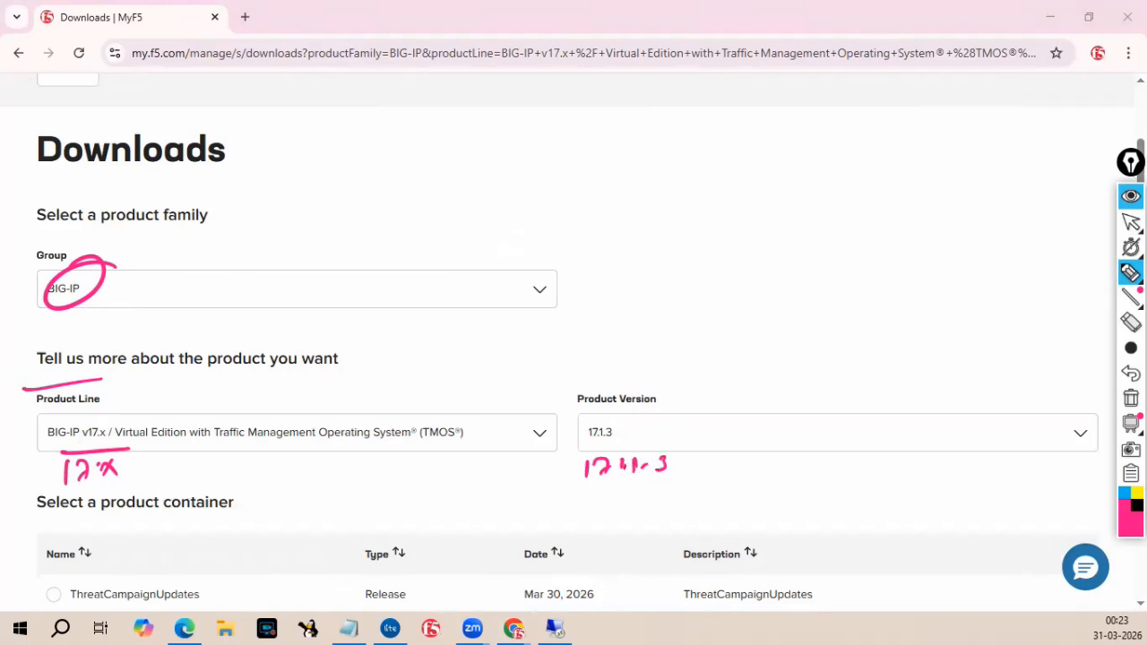
Return to pointer mode and erase all highlighter annotations from the page.
{"action": "mouse_move", "coordinate": [1131, 223]}
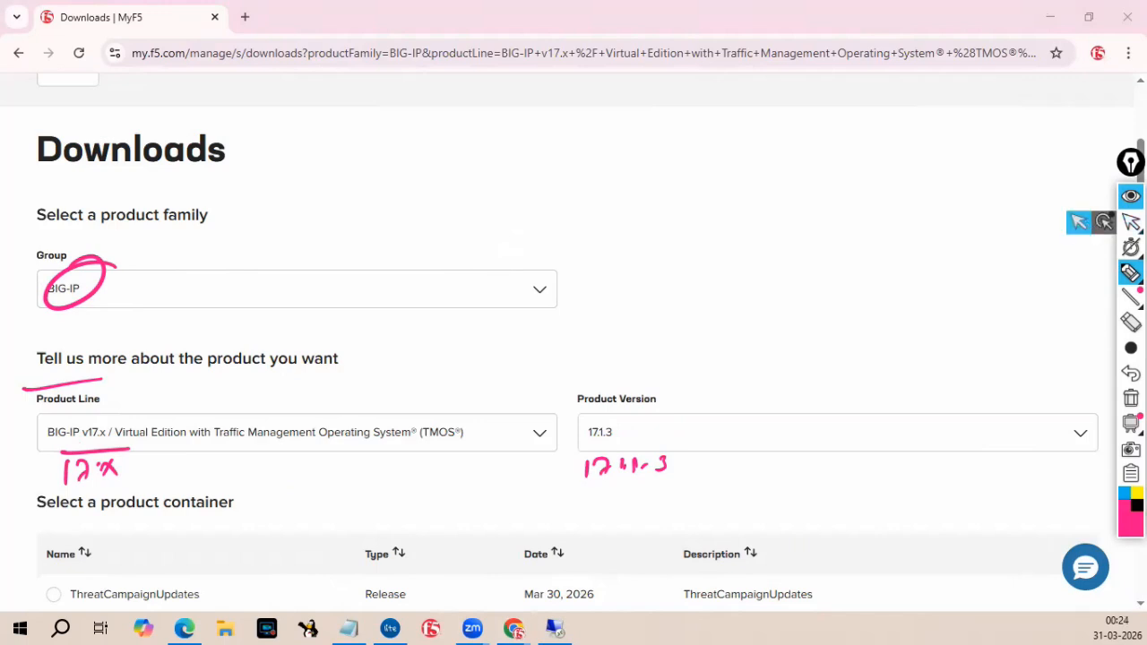
{"action": "left_click", "coordinate": [1079, 223]}
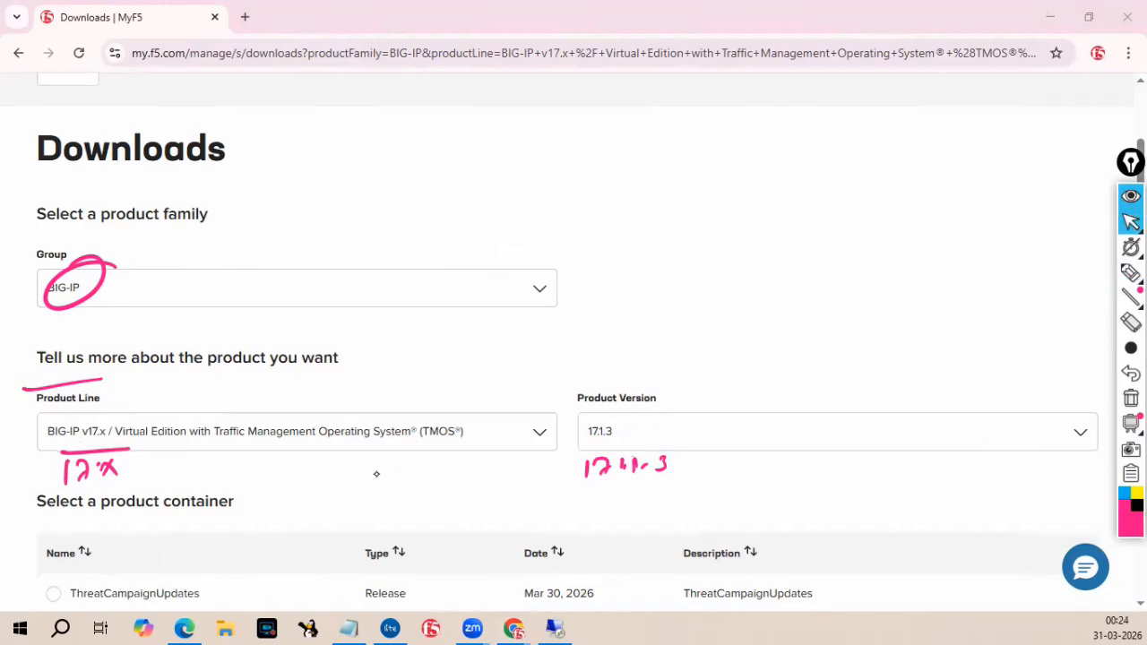
{"action": "scroll", "coordinate": [383, 485], "scroll_direction": "down", "scroll_amount": 3}
{"action": "left_click", "coordinate": [1129, 400]}
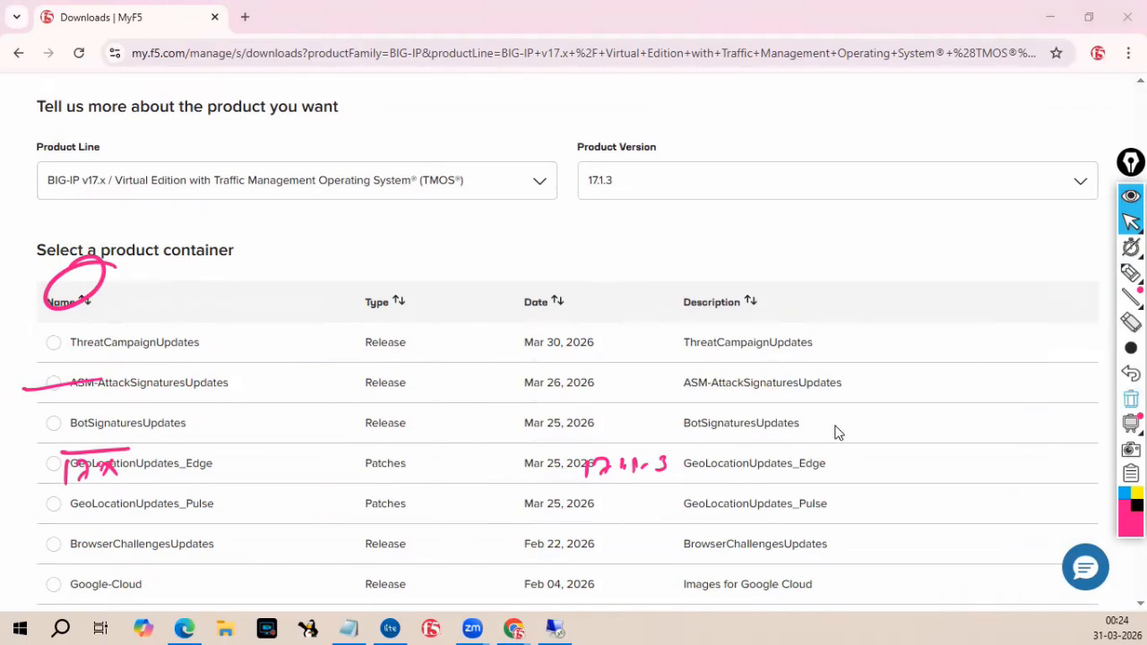
Select the 17.1.3.1 product container from the list.
{"action": "scroll", "coordinate": [369, 419], "scroll_direction": "down", "scroll_amount": 1}
{"action": "scroll", "coordinate": [368, 418], "scroll_direction": "down", "scroll_amount": 1}
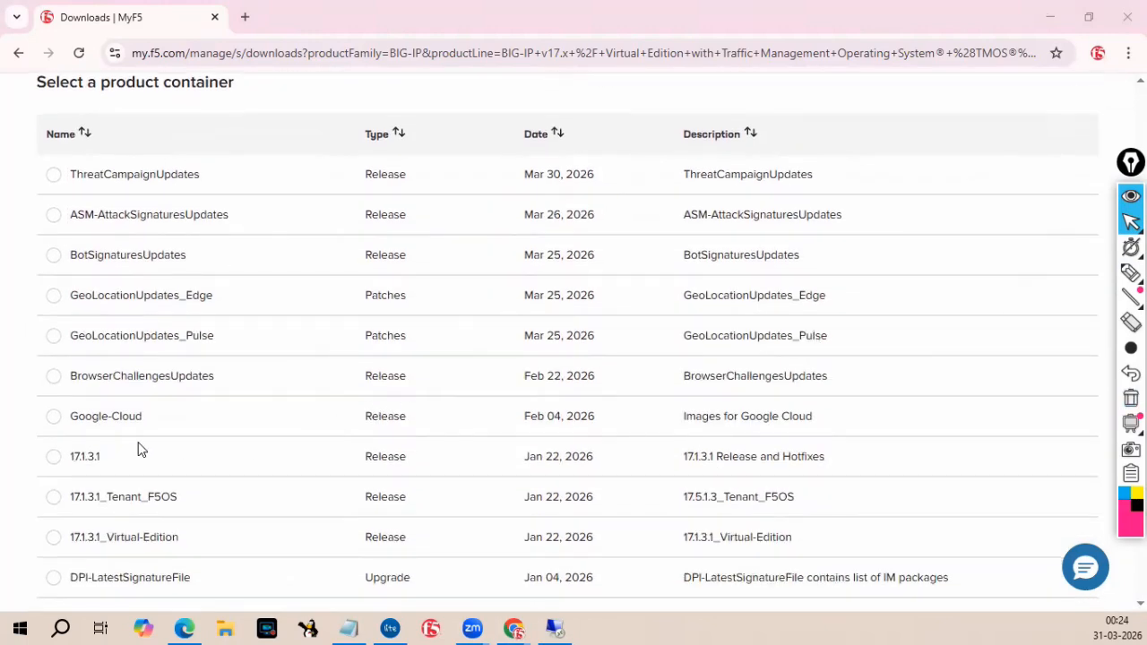
{"action": "left_click", "coordinate": [54, 456]}
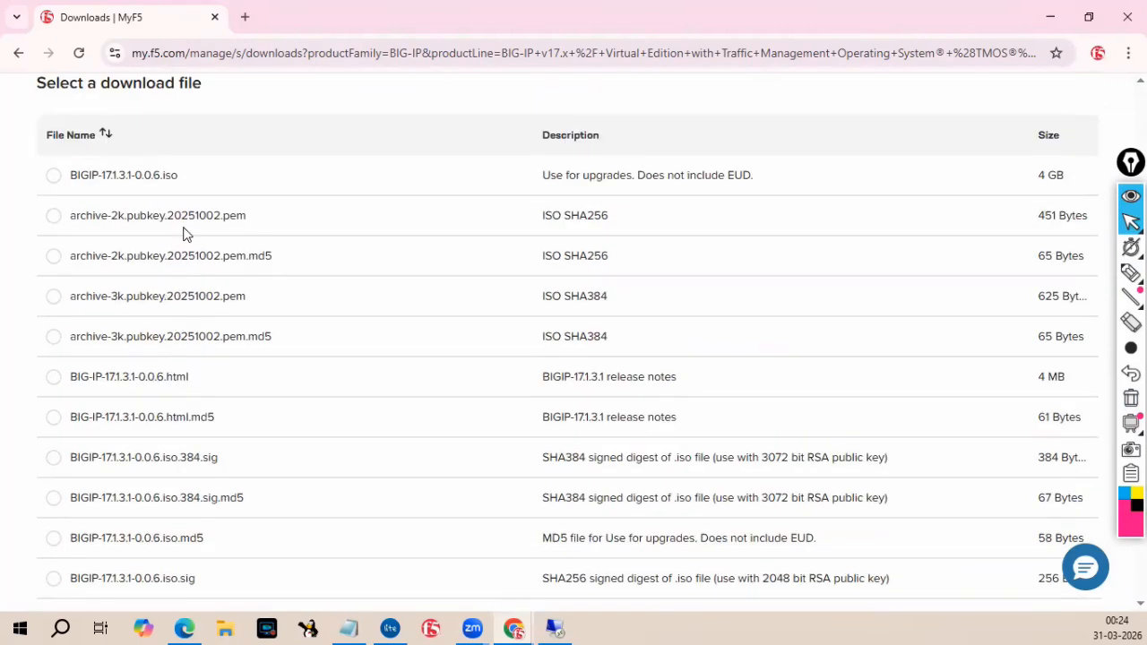
Select BIGIP-17.1.3.1-0.0.6.iso as the download file.
{"action": "left_click", "coordinate": [54, 175]}
{"action": "scroll", "coordinate": [218, 299], "scroll_direction": "up", "scroll_amount": 4}
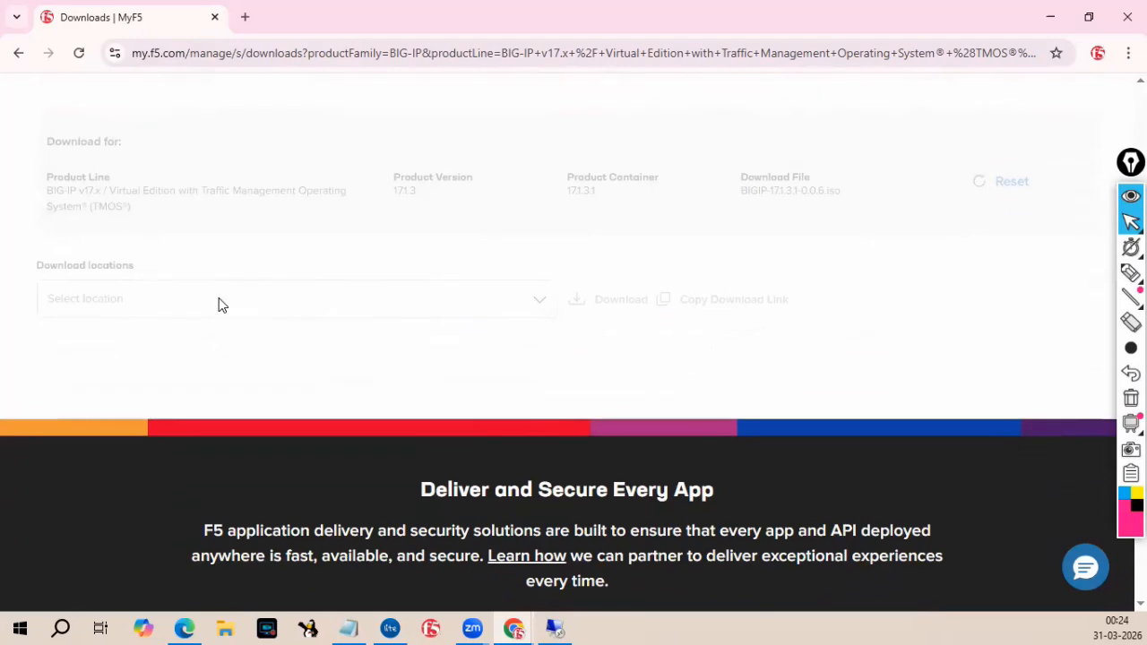
{"action": "scroll", "coordinate": [219, 306], "scroll_direction": "up", "scroll_amount": 4}
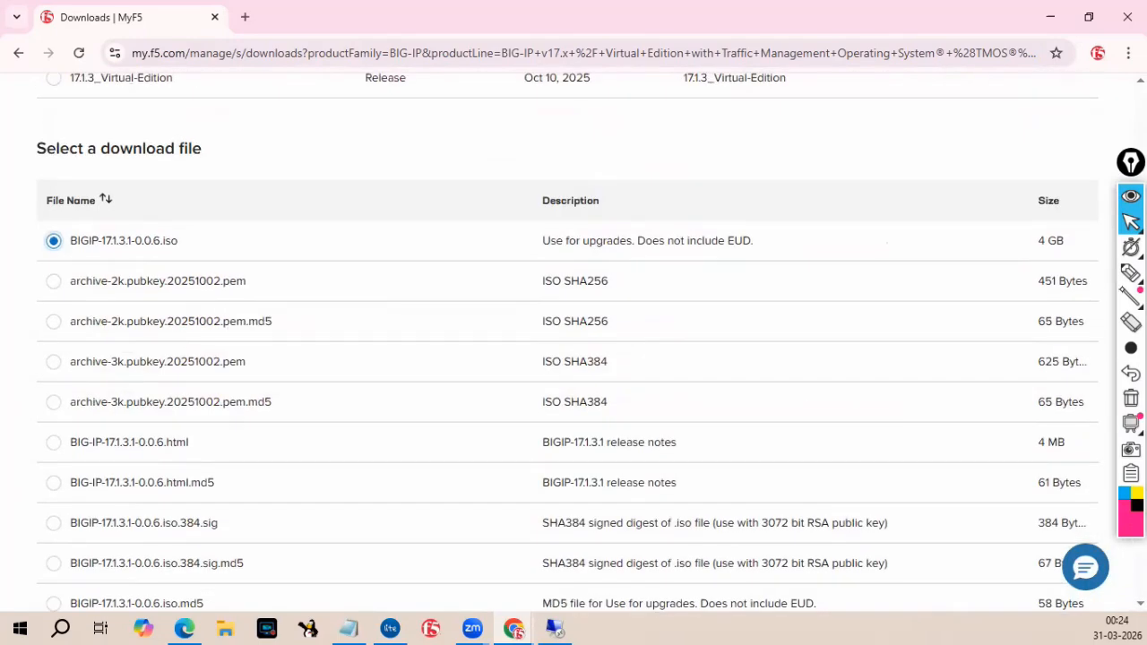
{"action": "left_click", "coordinate": [1132, 272]}
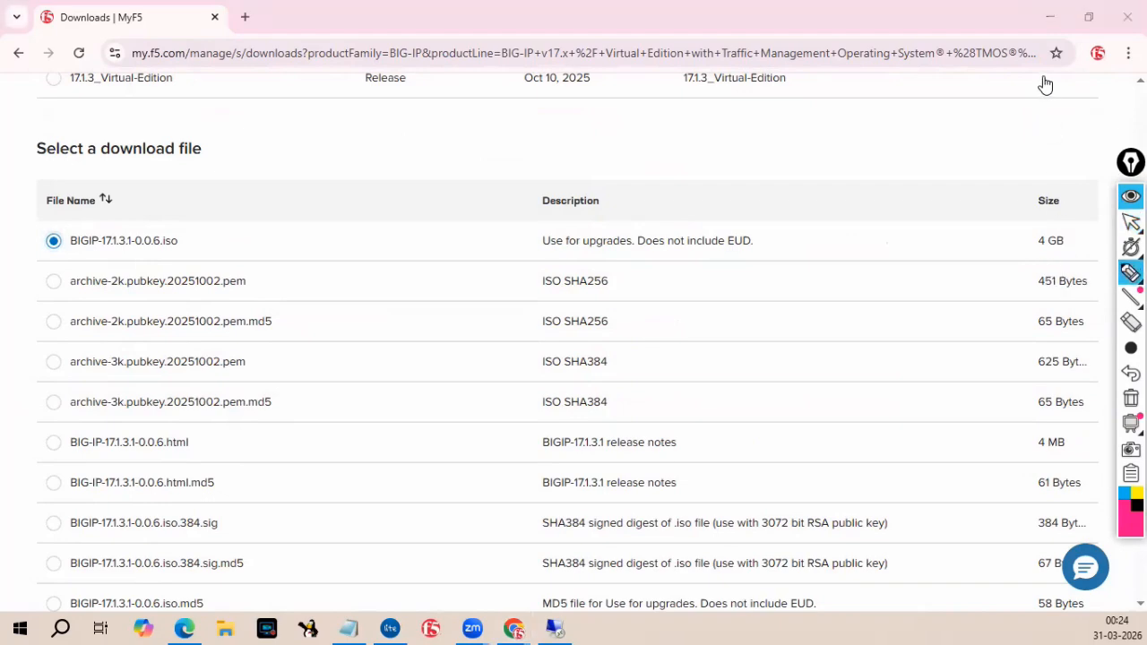
{"action": "mouse_move", "coordinate": [1127, 229]}
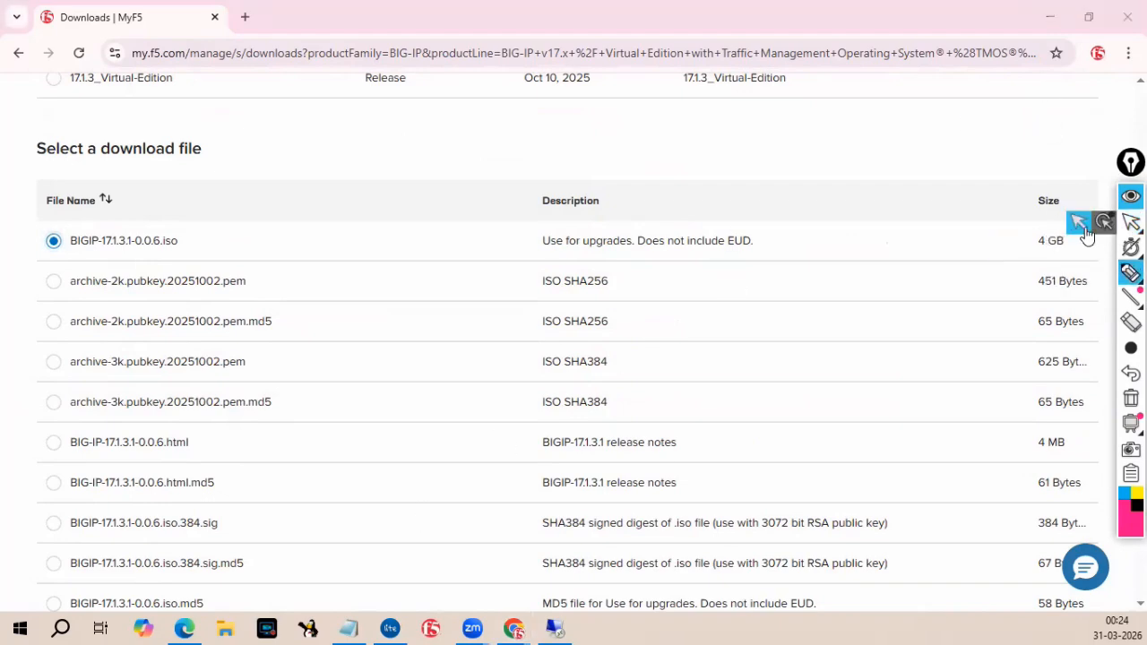
{"action": "scroll", "coordinate": [495, 314], "scroll_direction": "up", "scroll_amount": 5}
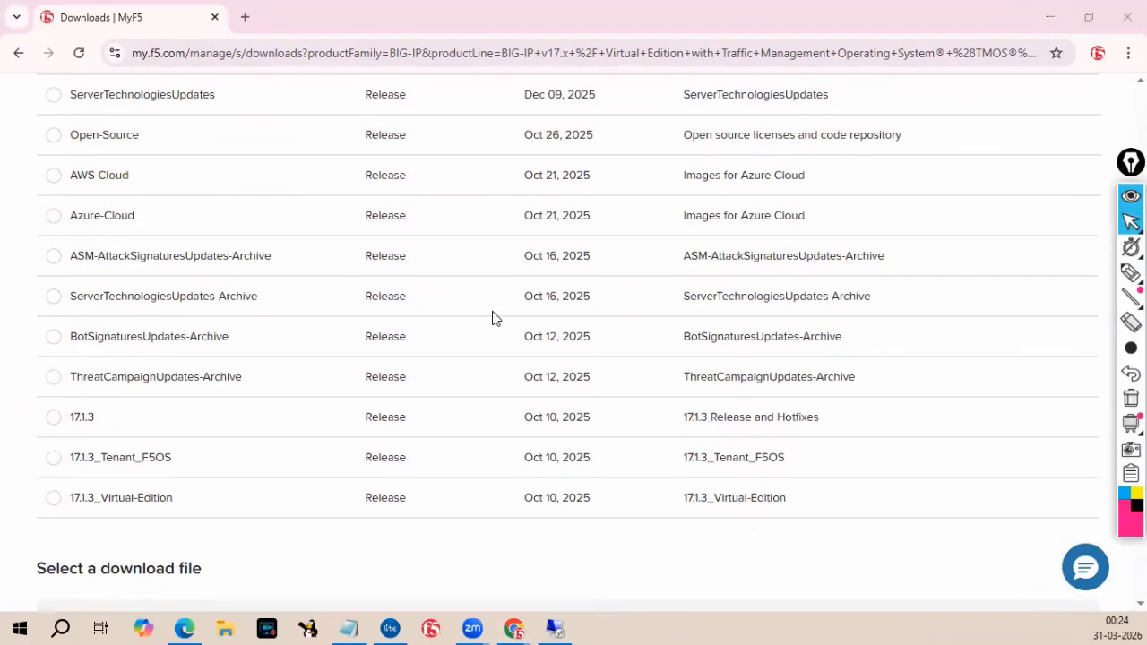
{"action": "scroll", "coordinate": [477, 372], "scroll_direction": "up", "scroll_amount": 1}
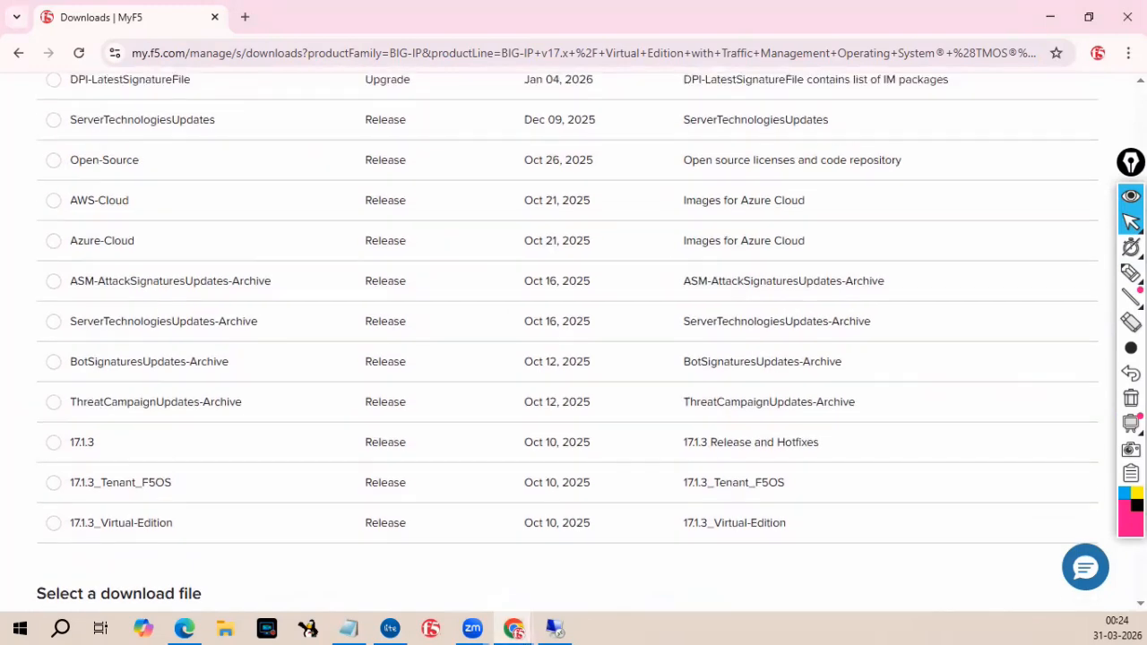
{"action": "mouse_move", "coordinate": [1130, 274]}
{"action": "left_click", "coordinate": [1048, 280]}
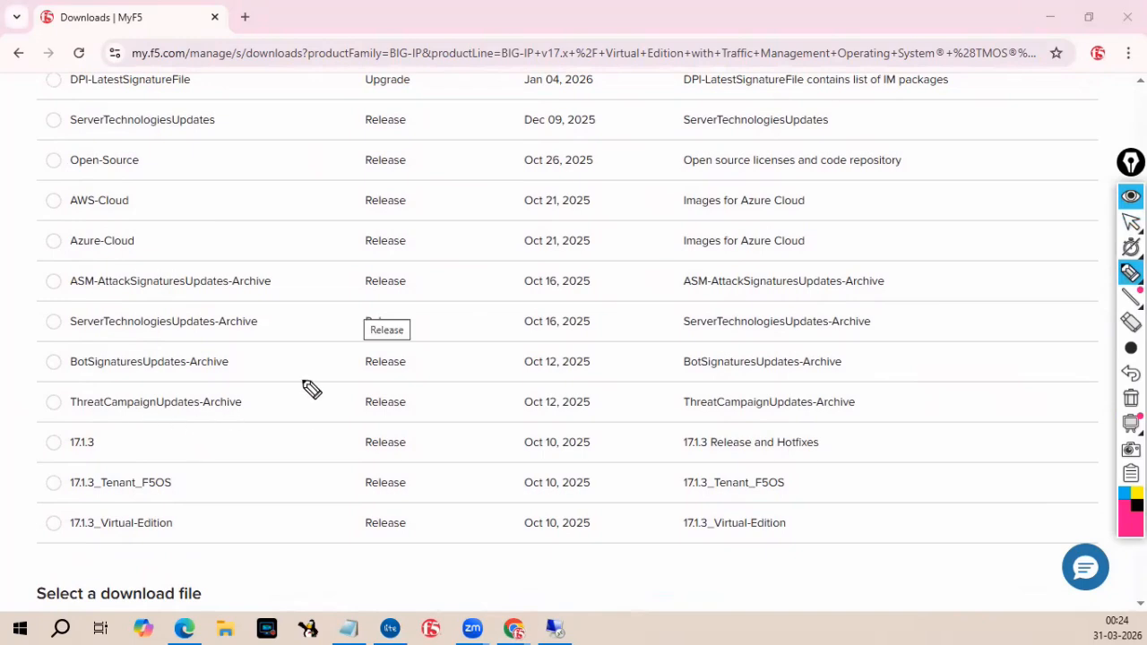
{"action": "left_click", "coordinate": [1080, 224]}
{"action": "scroll", "coordinate": [442, 242], "scroll_direction": "up", "scroll_amount": 3}
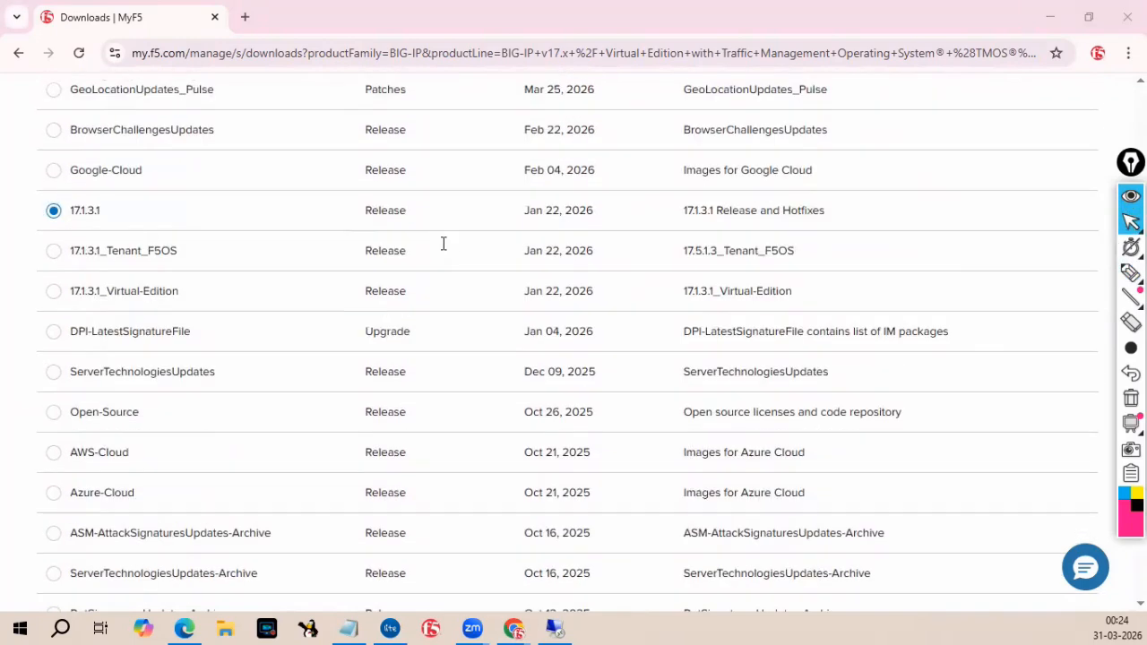
With the highlighter, circle the selected 17.1.3.1 container's radio button and its row details.
{"action": "mouse_move", "coordinate": [1131, 273]}
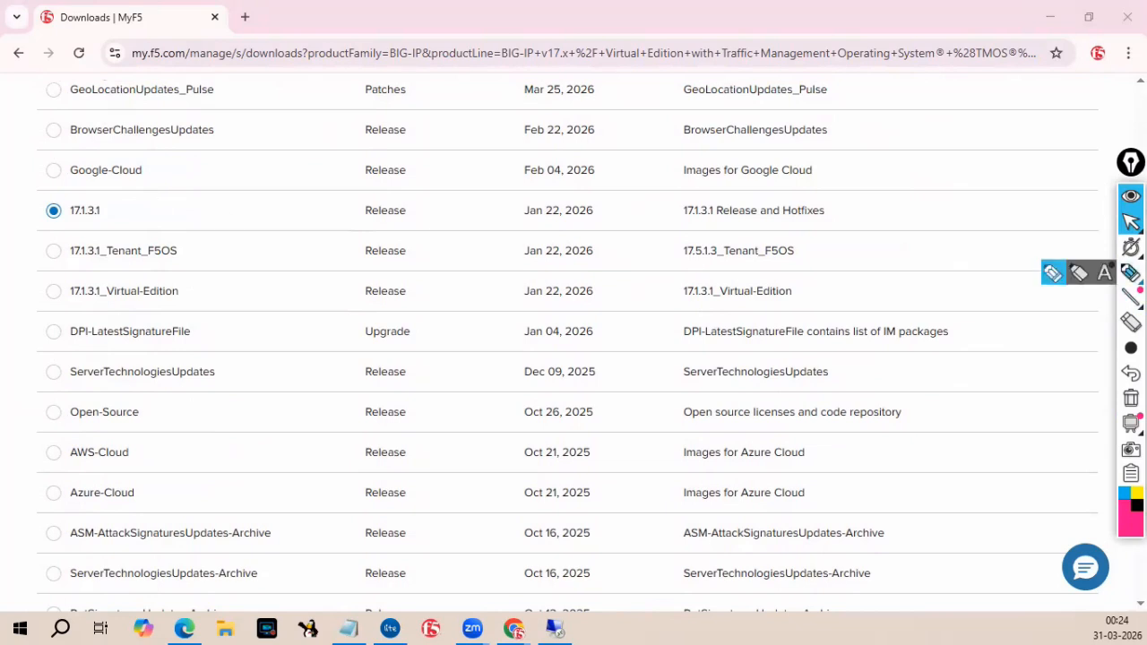
{"action": "left_click", "coordinate": [1054, 274]}
{"action": "left_click_drag", "start_coordinate": [126, 199], "coordinate": [108, 213]}
{"action": "mouse_move", "coordinate": [369, 226]}
{"action": "left_mouse_down"}
{"action": "mouse_move", "coordinate": [614, 248]}
{"action": "mouse_move", "coordinate": [763, 241]}
{"action": "mouse_move", "coordinate": [853, 215]}
{"action": "mouse_move", "coordinate": [563, 182]}
{"action": "mouse_move", "coordinate": [367, 197]}
{"action": "left_mouse_up"}
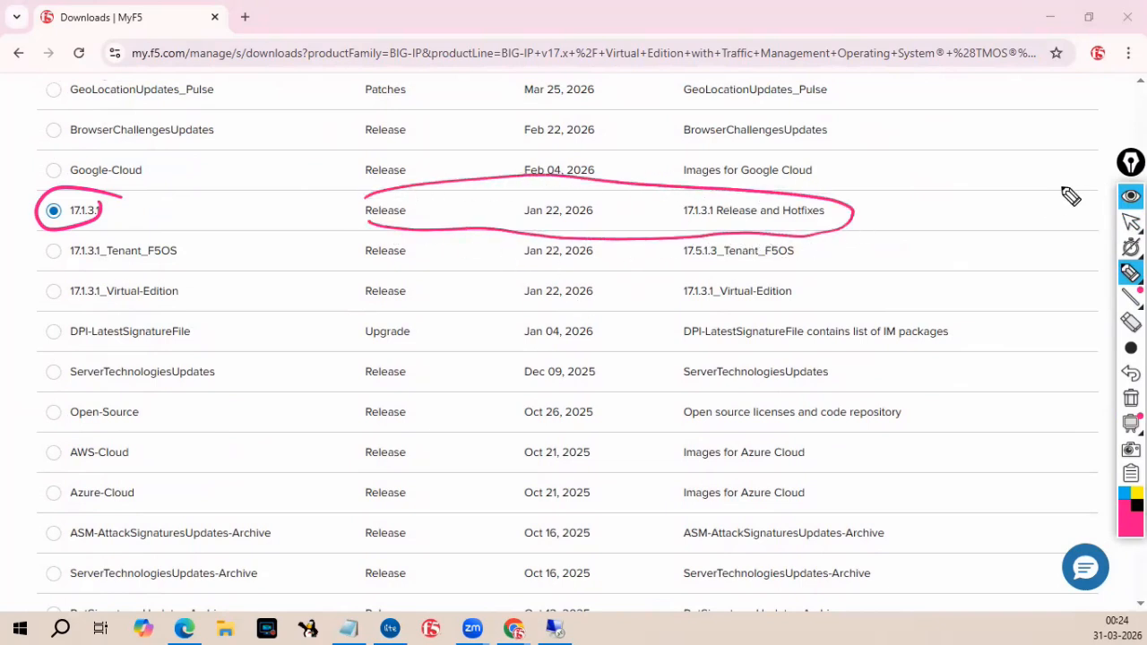
Return to pointer mode, review the download file list, and erase the highlighter marks.
{"action": "mouse_move", "coordinate": [1131, 222]}
{"action": "left_click", "coordinate": [1078, 224]}
{"action": "scroll", "coordinate": [666, 325], "scroll_direction": "down", "scroll_amount": 5}
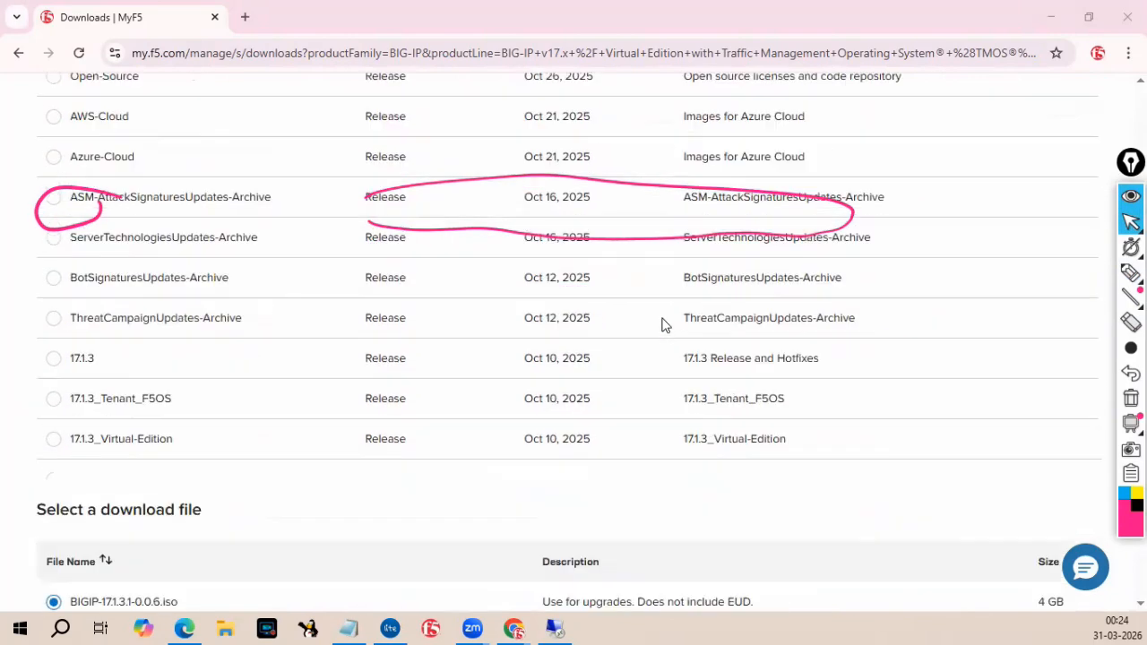
{"action": "scroll", "coordinate": [667, 324], "scroll_direction": "down", "scroll_amount": 4}
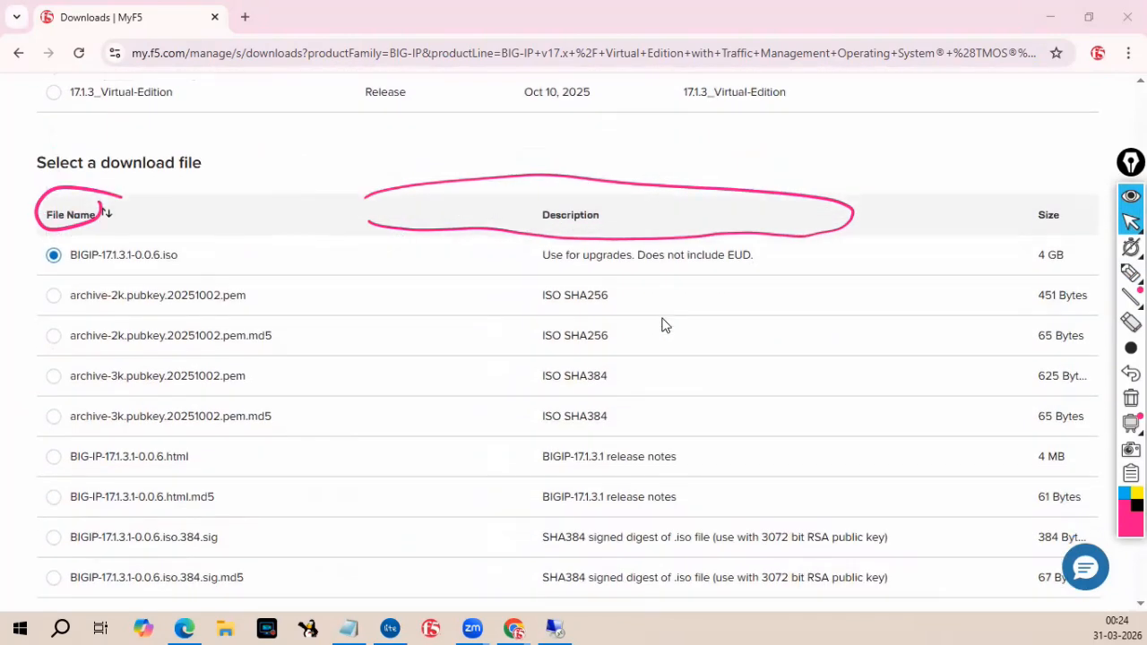
{"action": "scroll", "coordinate": [666, 325], "scroll_direction": "up", "scroll_amount": 1}
{"action": "scroll", "coordinate": [666, 324], "scroll_direction": "down", "scroll_amount": 1}
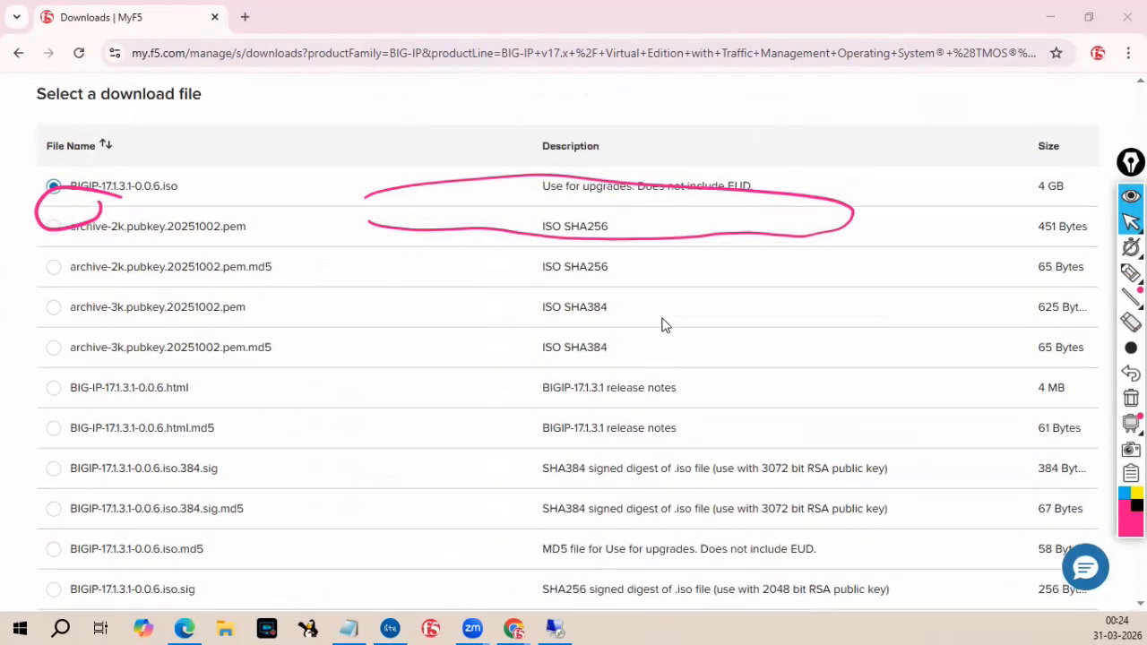
{"action": "scroll", "coordinate": [667, 324], "scroll_direction": "up", "scroll_amount": 1}
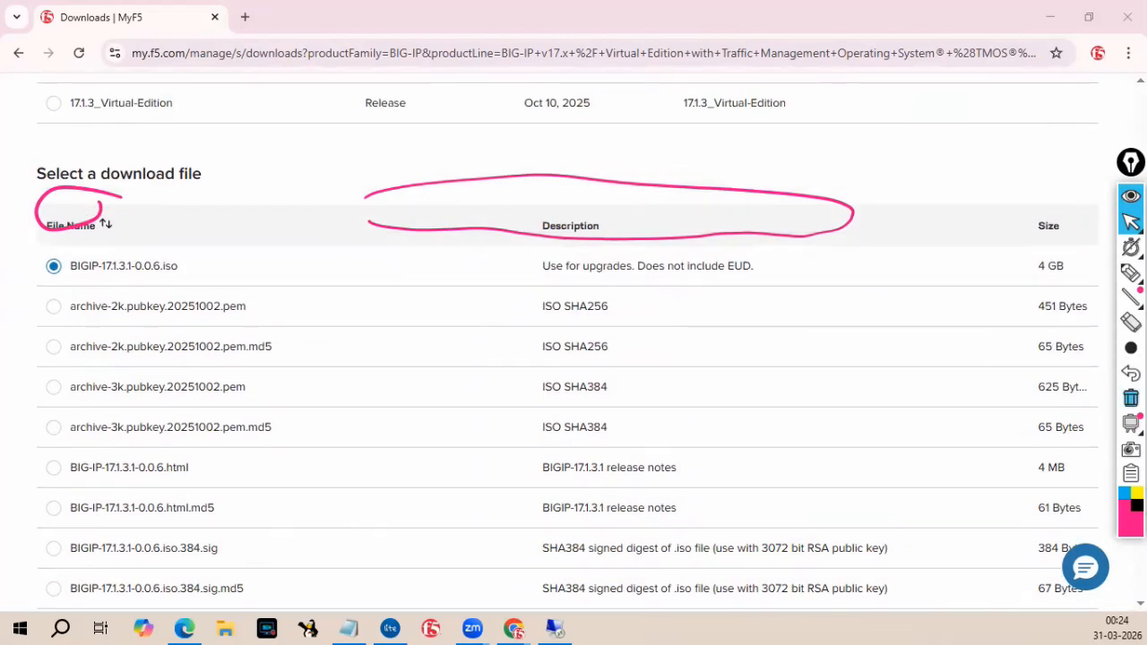
{"action": "left_click", "coordinate": [1132, 398]}
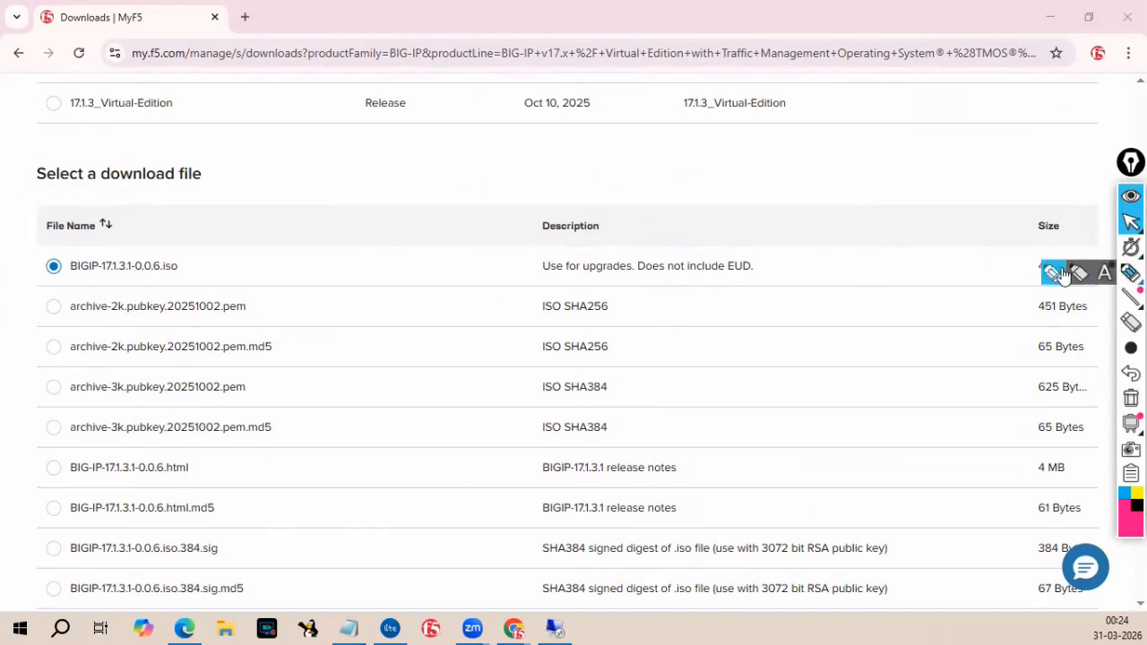
With the highlighter, circle the ISO file's name, its description and its 4 GB size.
{"action": "left_click", "coordinate": [1129, 274]}
{"action": "mouse_move", "coordinate": [64, 280]}
{"action": "left_mouse_down"}
{"action": "mouse_move", "coordinate": [155, 283]}
{"action": "mouse_move", "coordinate": [156, 252]}
{"action": "mouse_move", "coordinate": [58, 245]}
{"action": "mouse_move", "coordinate": [56, 280]}
{"action": "left_mouse_up"}
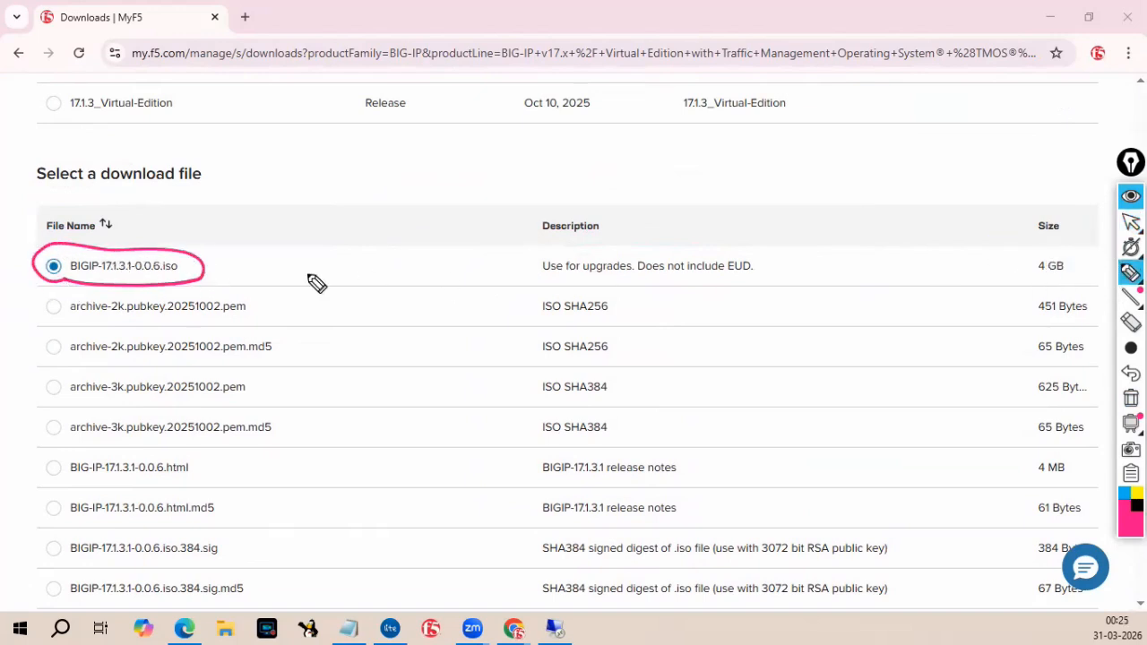
{"action": "mouse_move", "coordinate": [525, 284]}
{"action": "left_mouse_down"}
{"action": "mouse_move", "coordinate": [641, 285]}
{"action": "mouse_move", "coordinate": [768, 243]}
{"action": "mouse_move", "coordinate": [579, 206]}
{"action": "mouse_move", "coordinate": [529, 288]}
{"action": "left_mouse_up"}
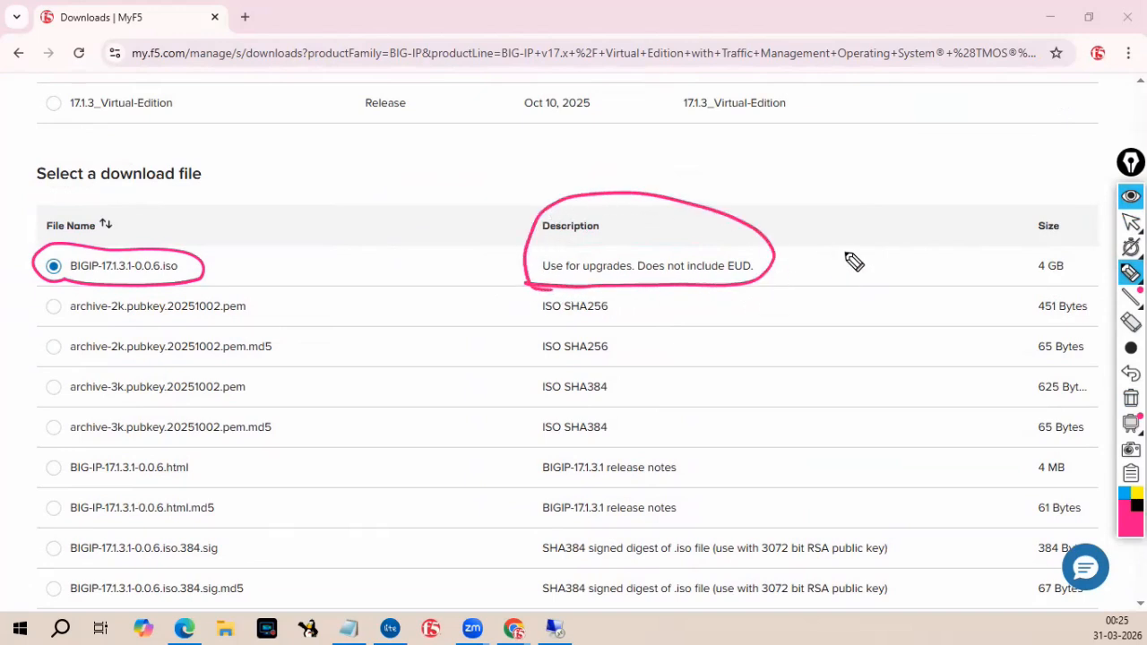
{"action": "mouse_move", "coordinate": [1022, 285]}
{"action": "left_mouse_down"}
{"action": "mouse_move", "coordinate": [1058, 225]}
{"action": "mouse_move", "coordinate": [1007, 264]}
{"action": "left_mouse_up"}
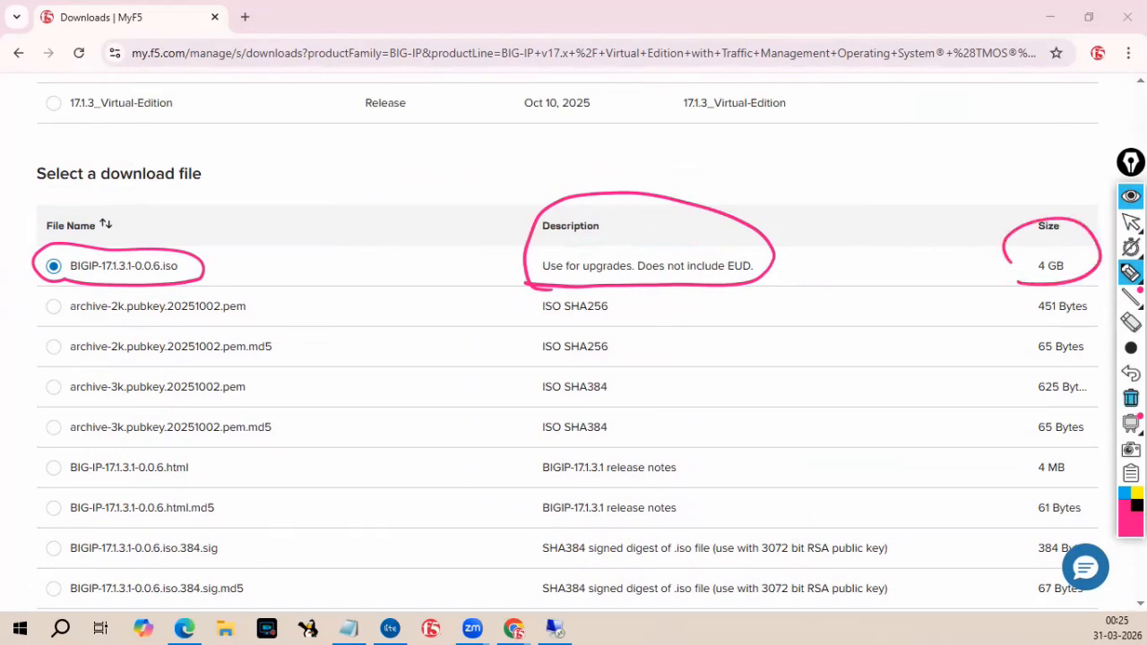
Erase the highlighter marks and switch back to pointer mode.
{"action": "left_click", "coordinate": [1128, 399]}
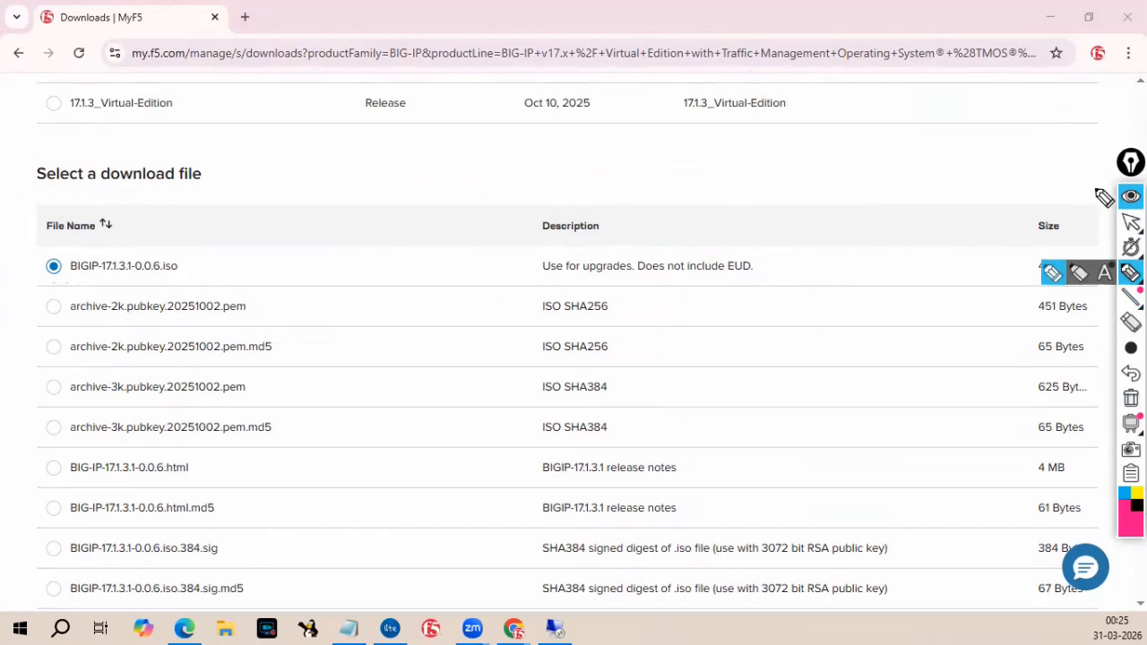
{"action": "mouse_move", "coordinate": [1133, 224]}
{"action": "left_click", "coordinate": [1083, 224]}
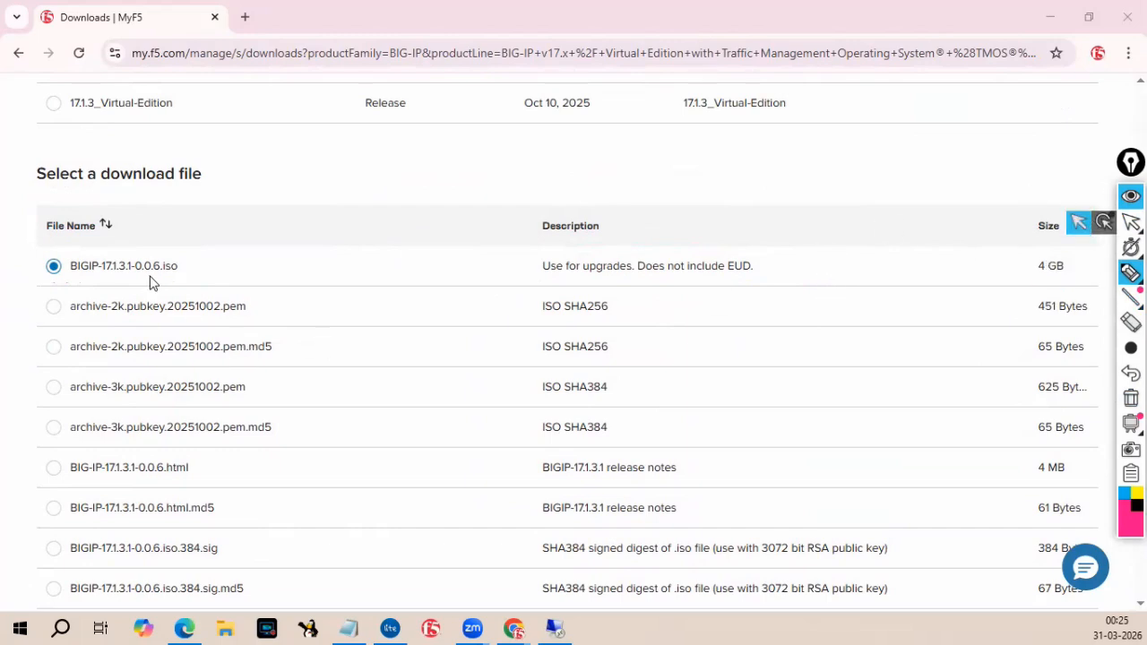
Choose SINGAPORE as the download location.
{"action": "scroll", "coordinate": [146, 287], "scroll_direction": "down", "scroll_amount": 5}
{"action": "scroll", "coordinate": [126, 421], "scroll_direction": "down", "scroll_amount": 2}
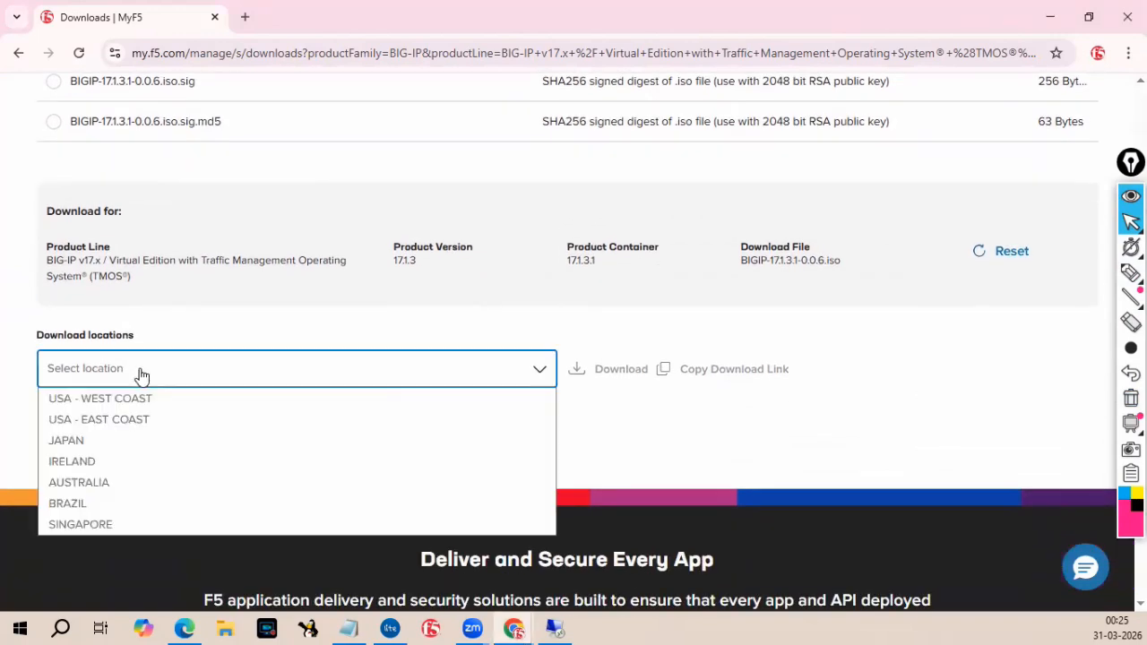
{"action": "left_click", "coordinate": [105, 524]}
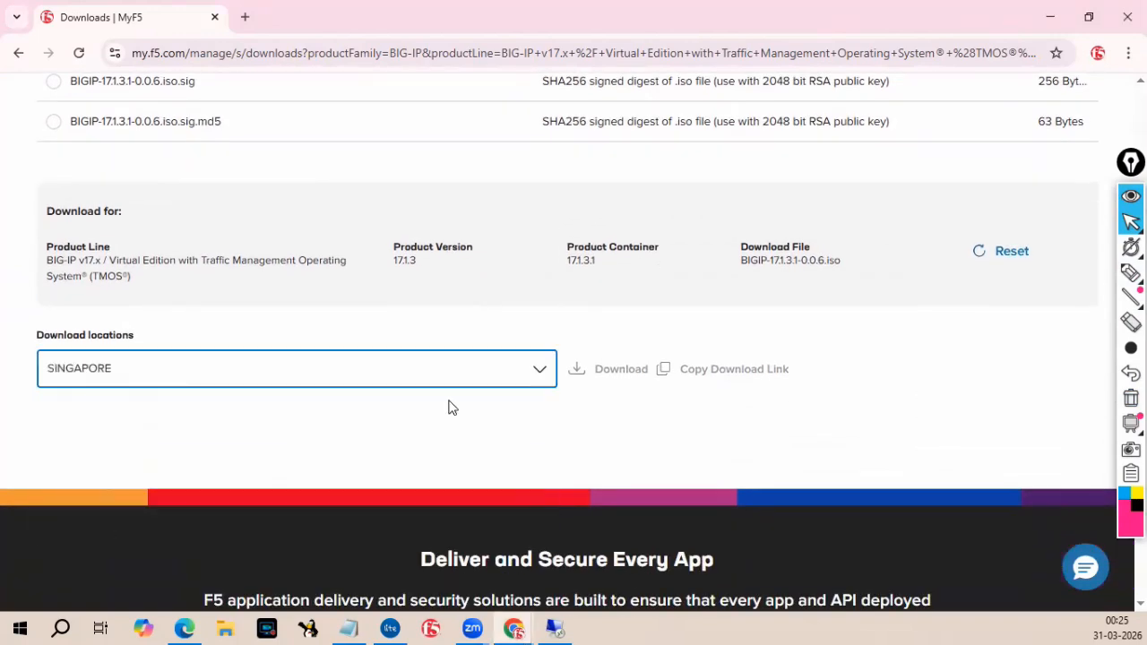
Start the ISO download and open then close the browser's recent download history.
{"action": "left_click", "coordinate": [610, 379]}
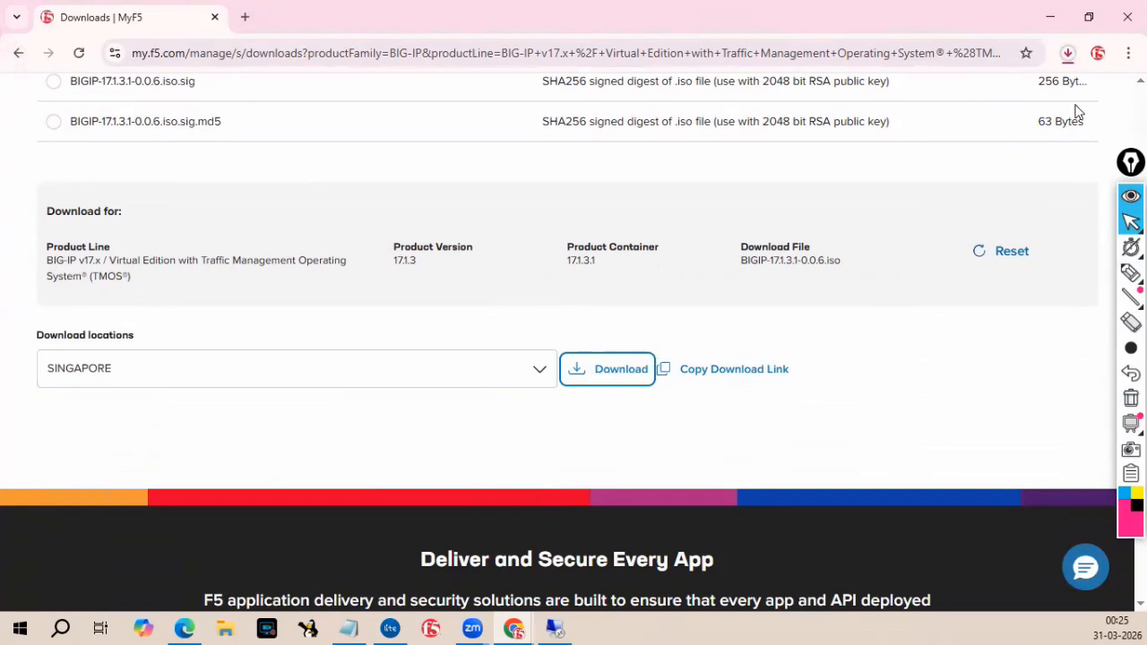
{"action": "left_click", "coordinate": [1069, 56]}
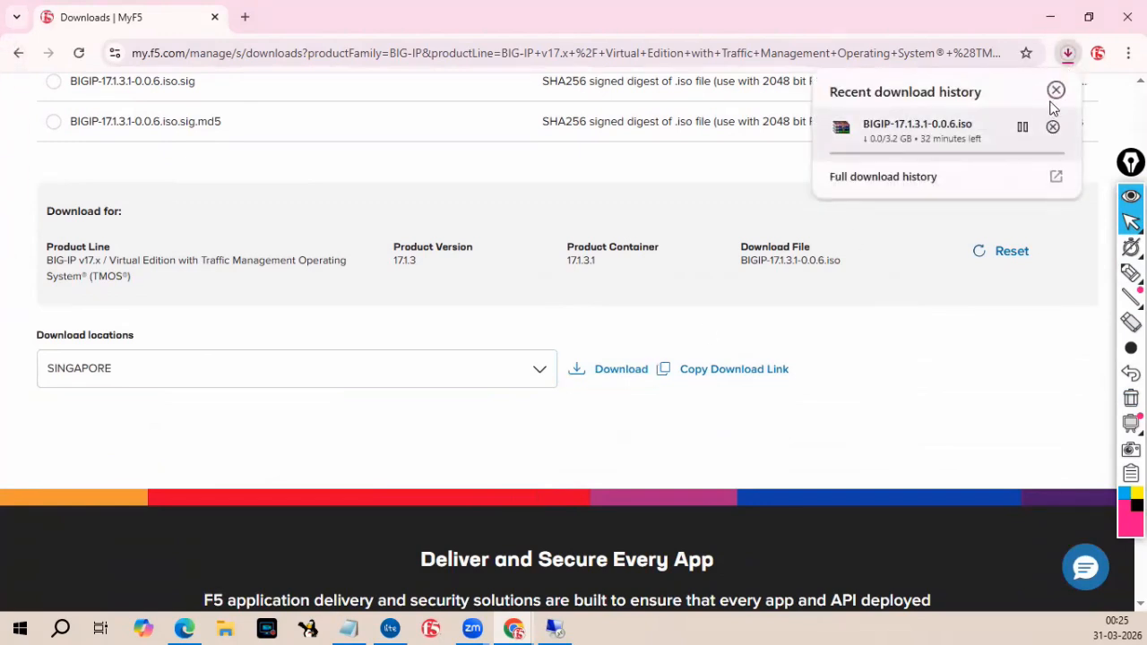
{"action": "left_click", "coordinate": [1055, 93]}
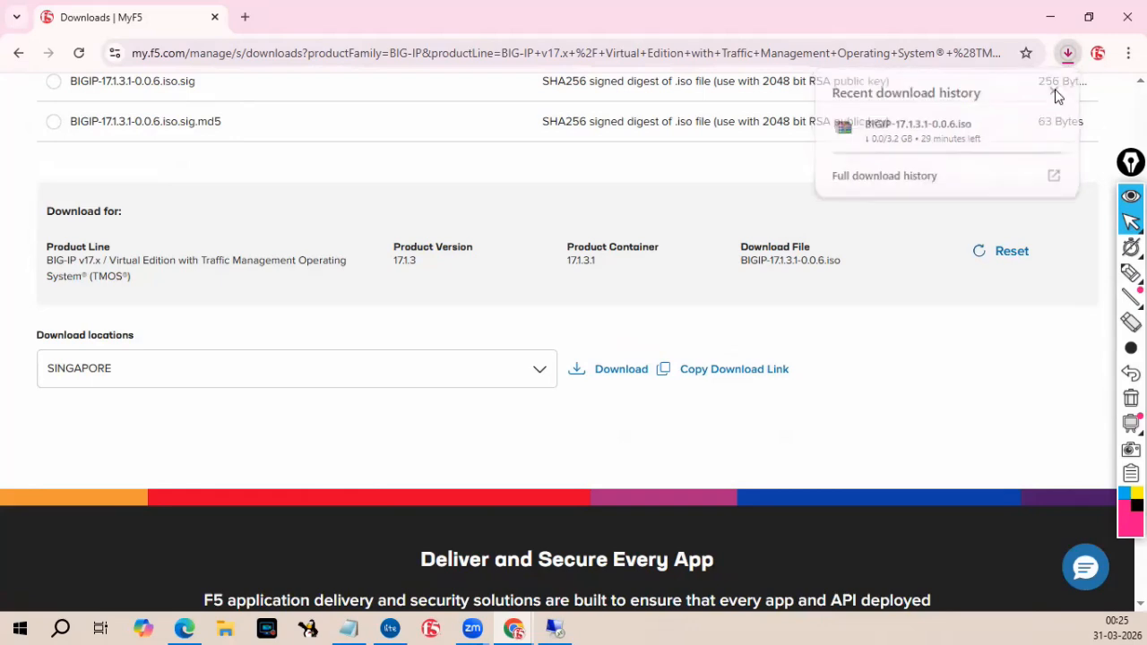
{"action": "scroll", "coordinate": [718, 316], "scroll_direction": "up", "scroll_amount": 20}
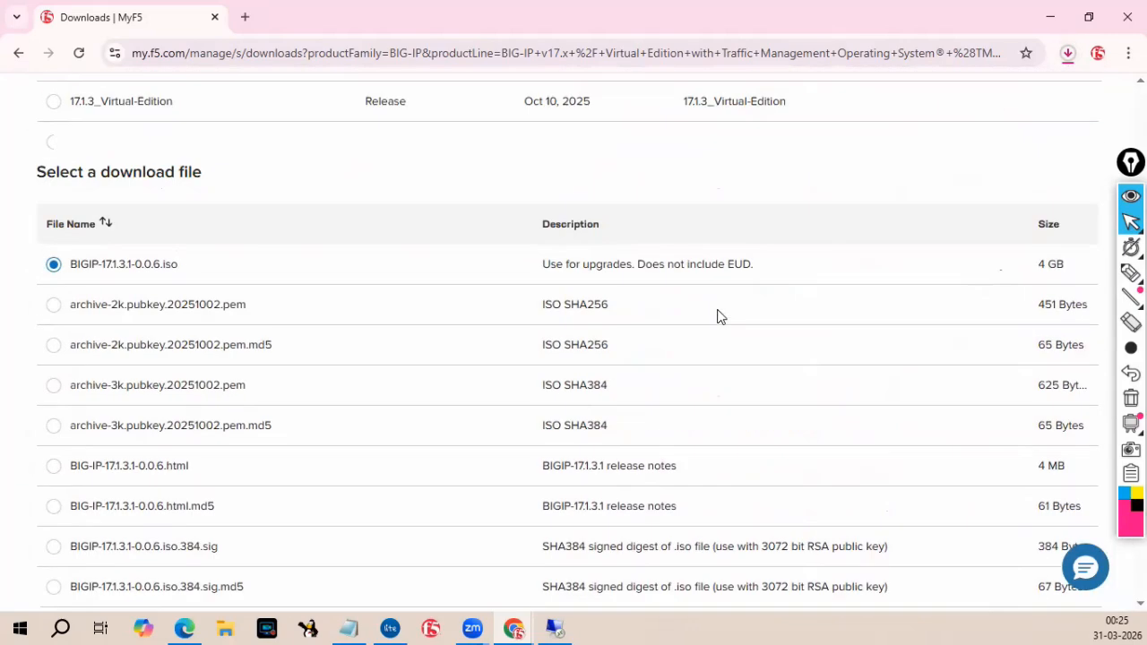
Switch to the F5LTM-1 BIG-IP tab and log in as admin with the account password, declining to save it.
{"action": "scroll", "coordinate": [718, 316], "scroll_direction": "up", "scroll_amount": 3}
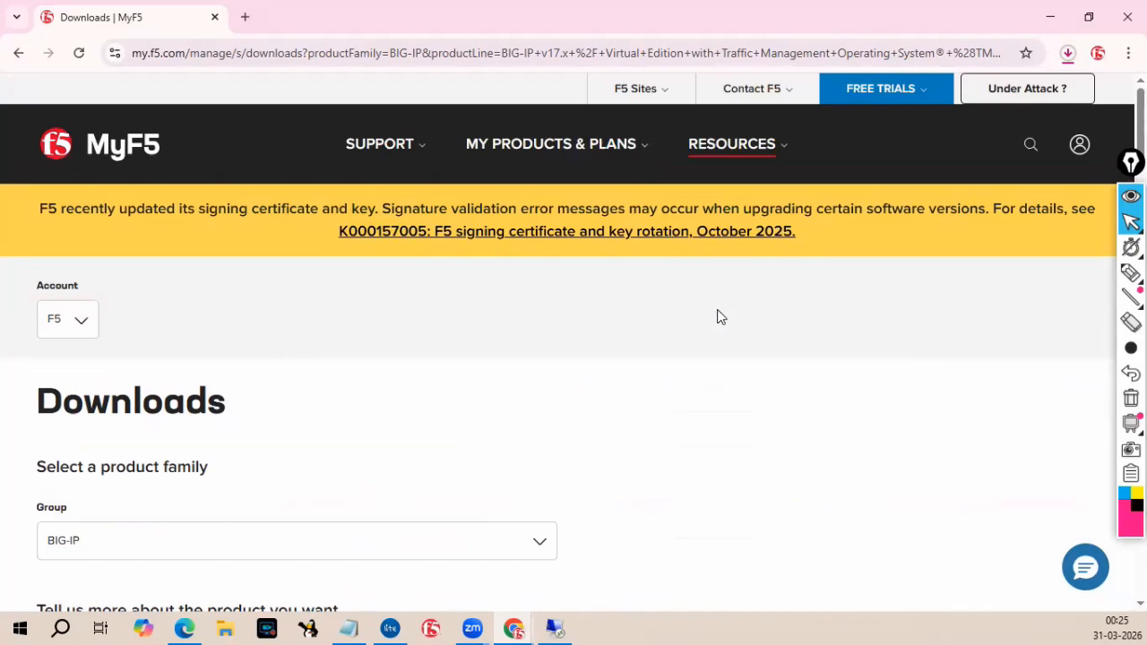
{"action": "left_click", "coordinate": [1050, 20]}
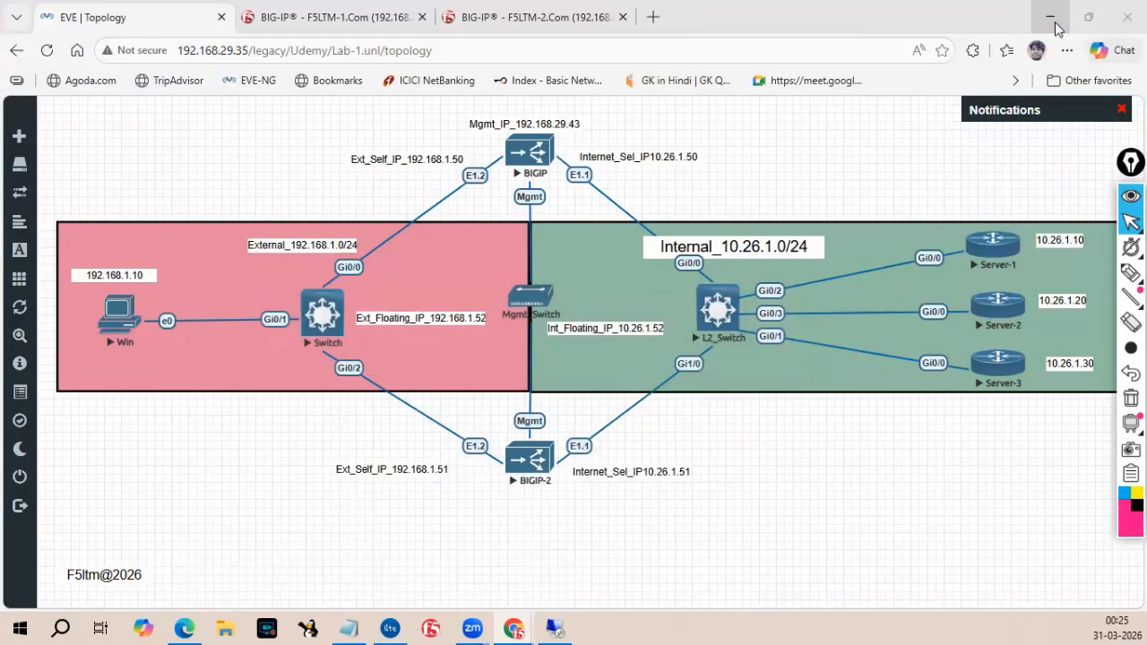
{"action": "left_click", "coordinate": [348, 16]}
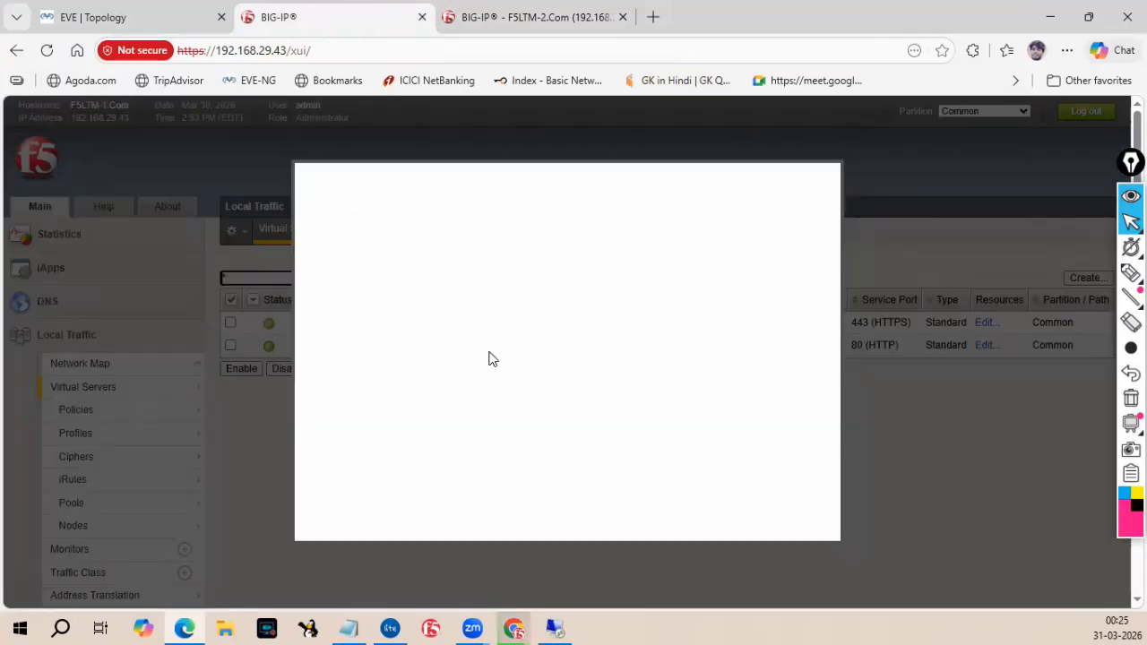
{"action": "left_click", "coordinate": [348, 394]}
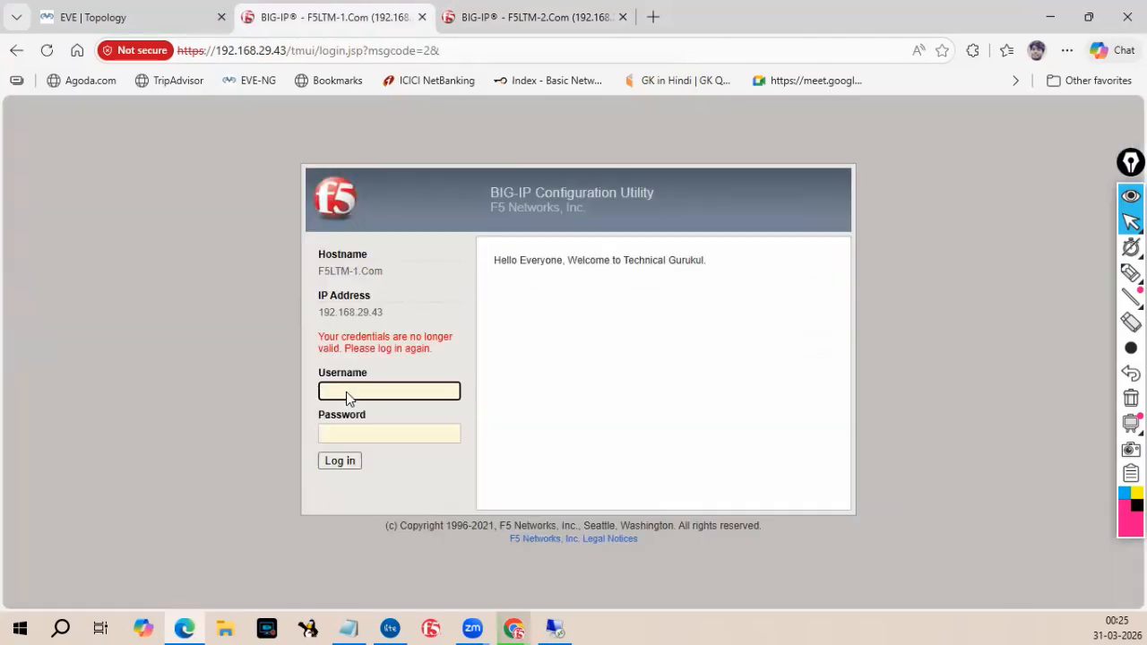
{"action": "type", "text": "admin"}
{"action": "key", "text": "Tab"}
{"action": "type", "text": "********"}
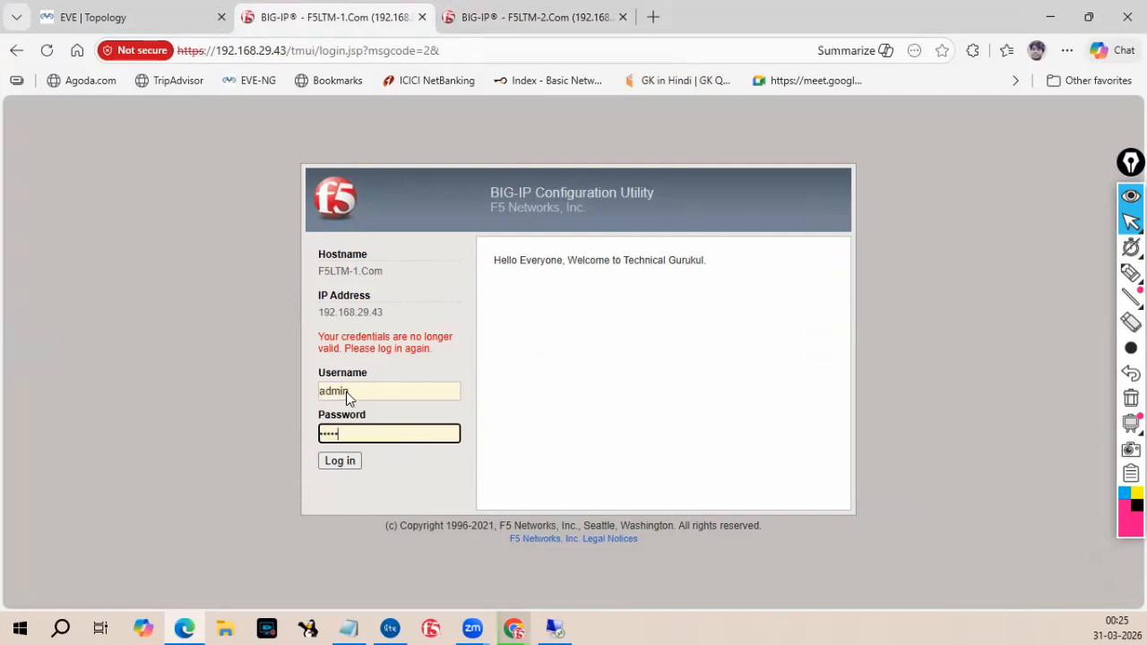
{"action": "type", "text": "**"}
{"action": "left_click", "coordinate": [338, 461]}
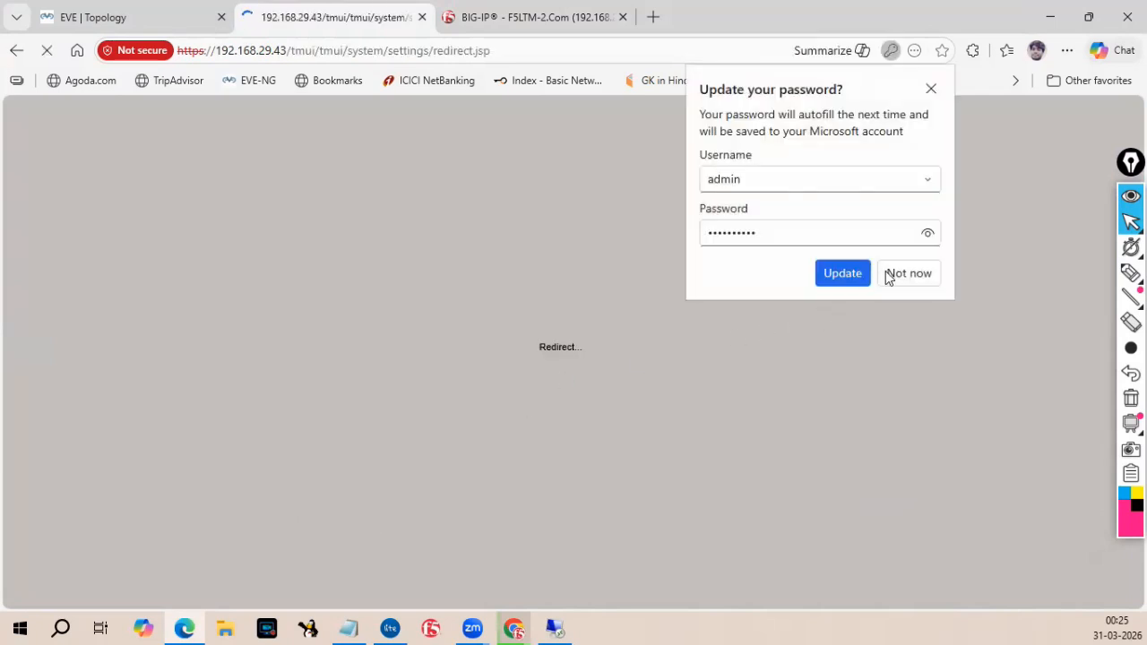
{"action": "left_click", "coordinate": [907, 276]}
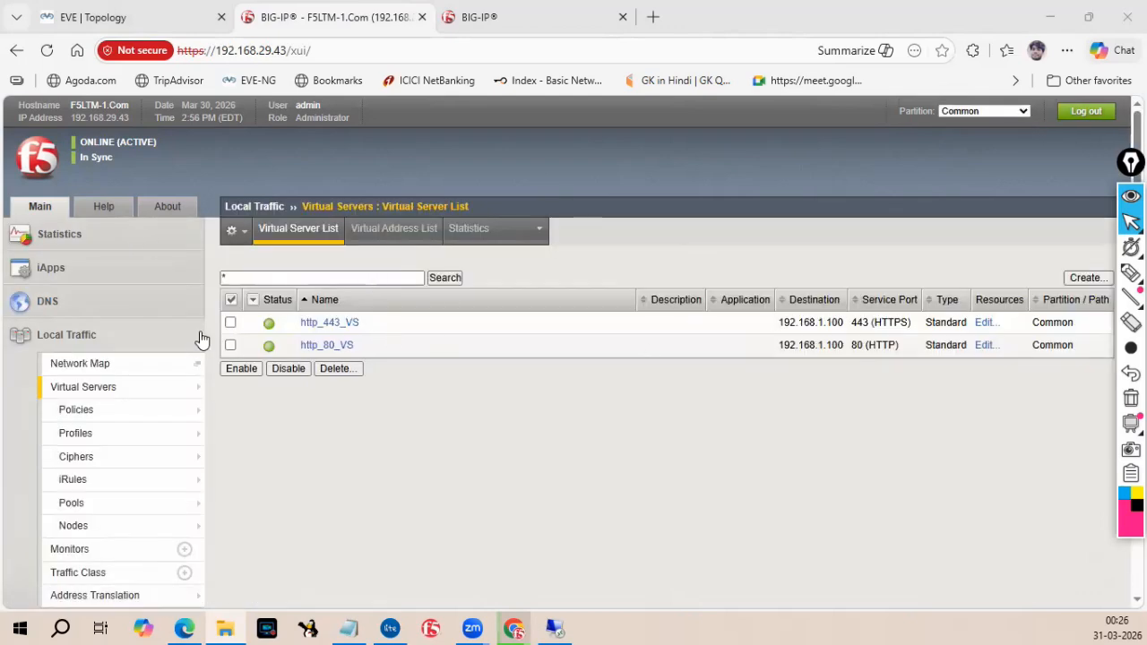
Open the Software Management image list under System.
{"action": "left_click", "coordinate": [74, 341]}
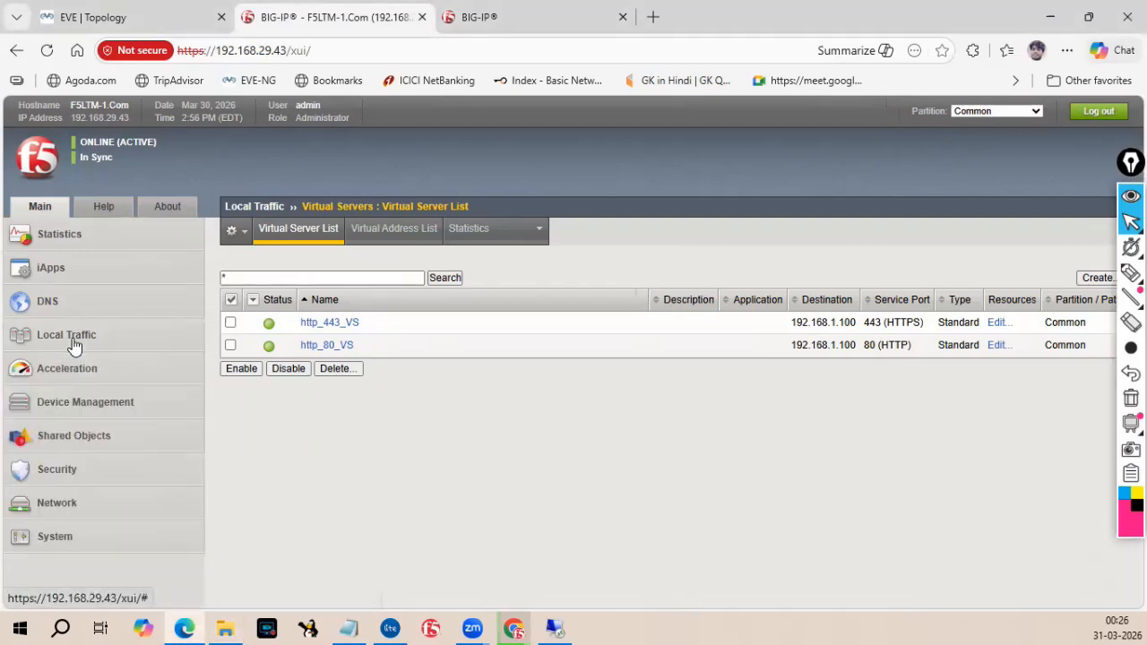
{"action": "left_click", "coordinate": [82, 538]}
{"action": "scroll", "coordinate": [98, 489], "scroll_direction": "down", "scroll_amount": 3}
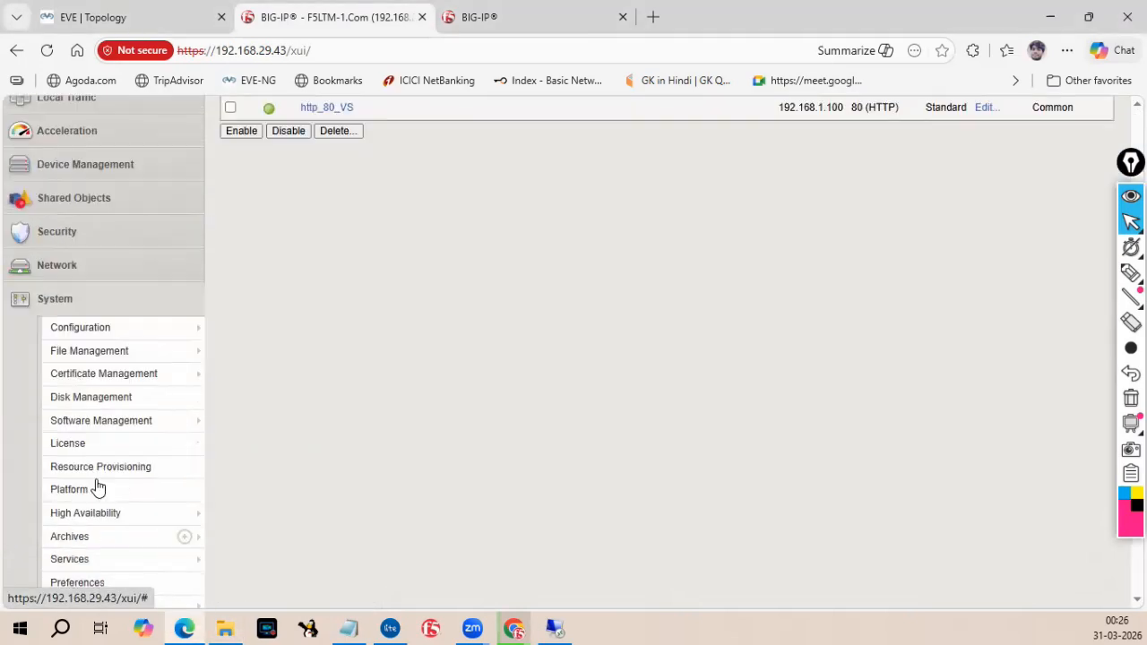
{"action": "left_click", "coordinate": [97, 412]}
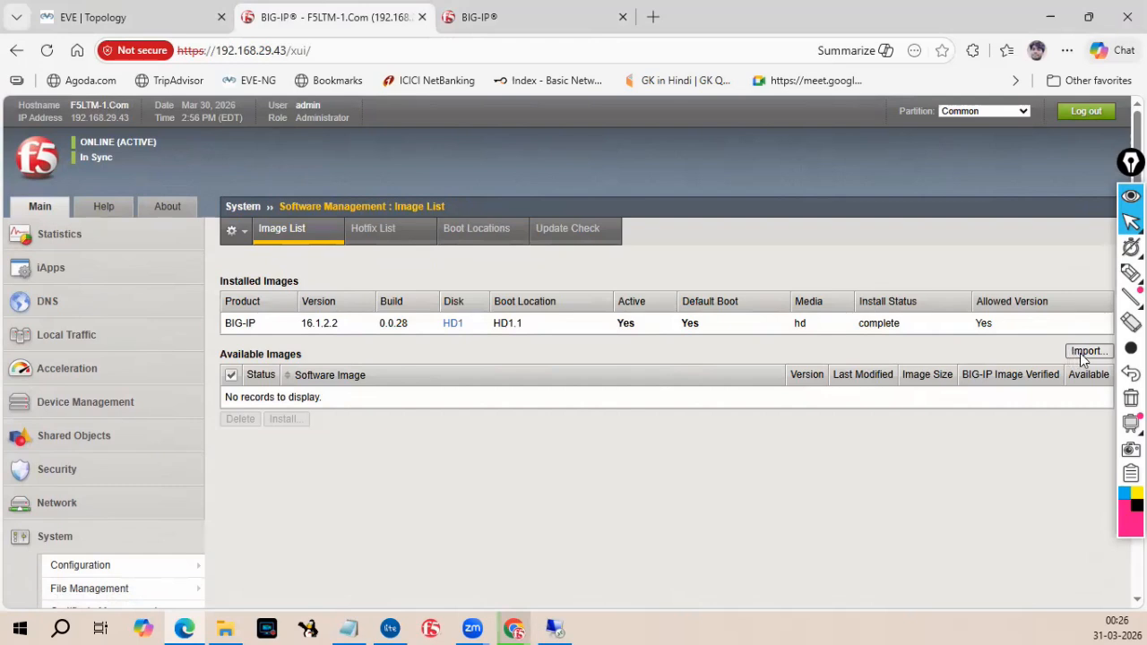
Mark the Import button with the highlighter and open the software image import page.
{"action": "left_click", "coordinate": [1131, 273]}
{"action": "mouse_move", "coordinate": [1091, 339]}
{"action": "left_mouse_down"}
{"action": "mouse_move", "coordinate": [1104, 370]}
{"action": "mouse_move", "coordinate": [1103, 337]}
{"action": "left_mouse_up"}
{"action": "mouse_move", "coordinate": [1131, 222]}
{"action": "left_click", "coordinate": [1083, 229]}
{"action": "left_click", "coordinate": [1085, 352]}
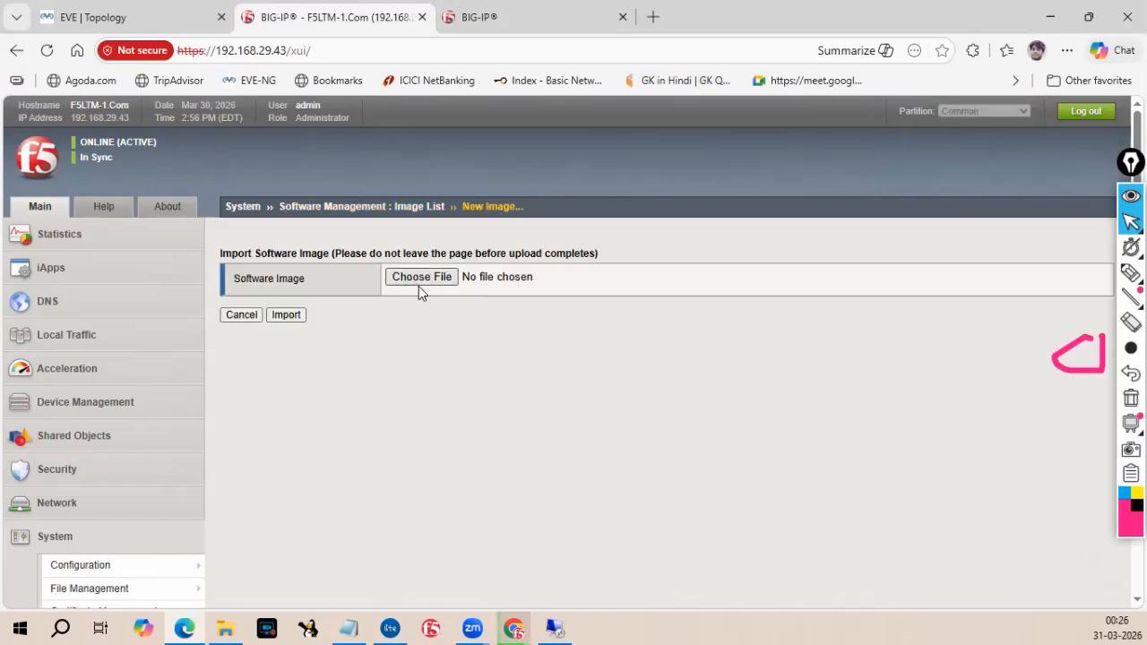
Choose BIGIP-17.1.3-0.0.11.iso as the software image and start importing it.
{"action": "left_click", "coordinate": [419, 284]}
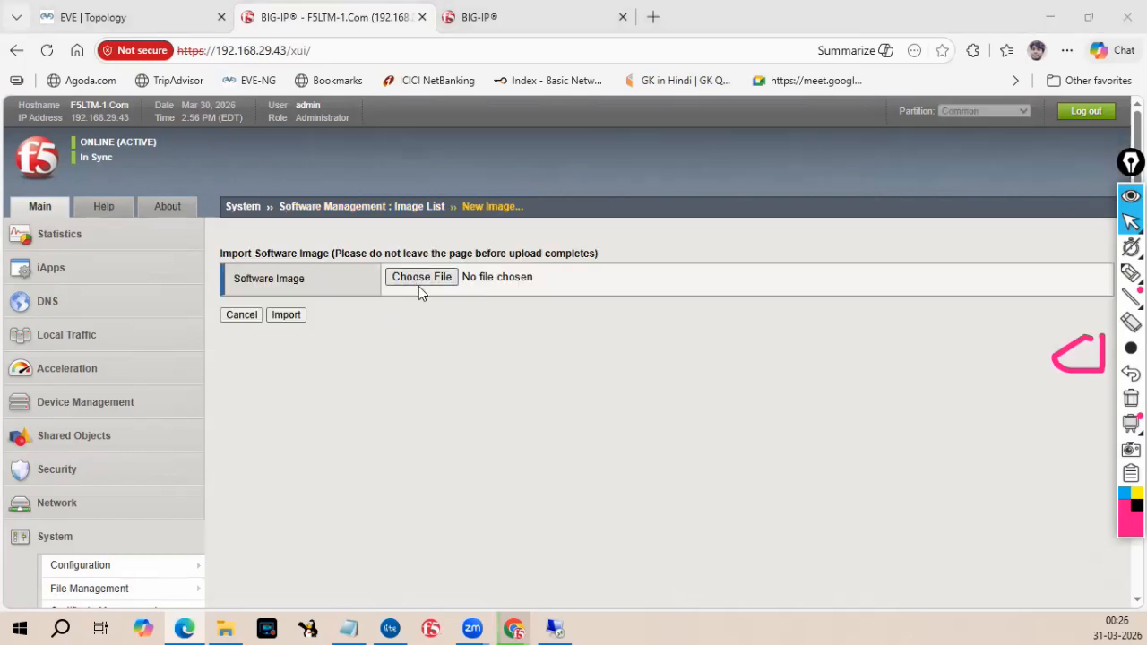
{"action": "left_click_drag", "start_coordinate": [323, 26], "coordinate": [0, 54]}
{"action": "key", "text": "Return"}
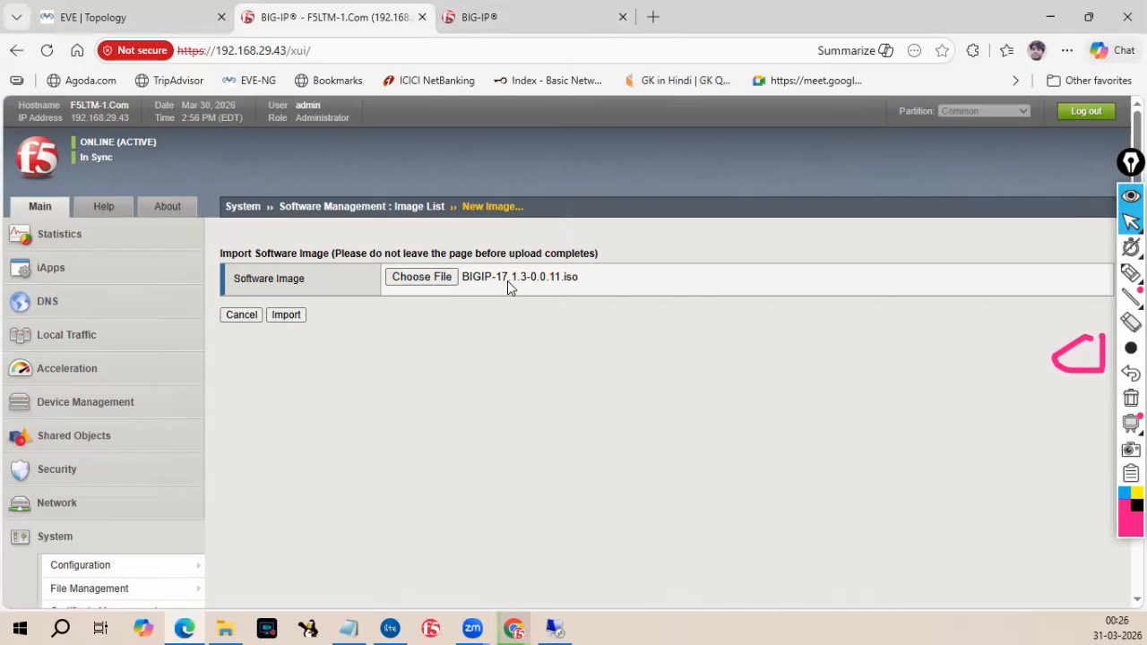
{"action": "left_click", "coordinate": [287, 316]}
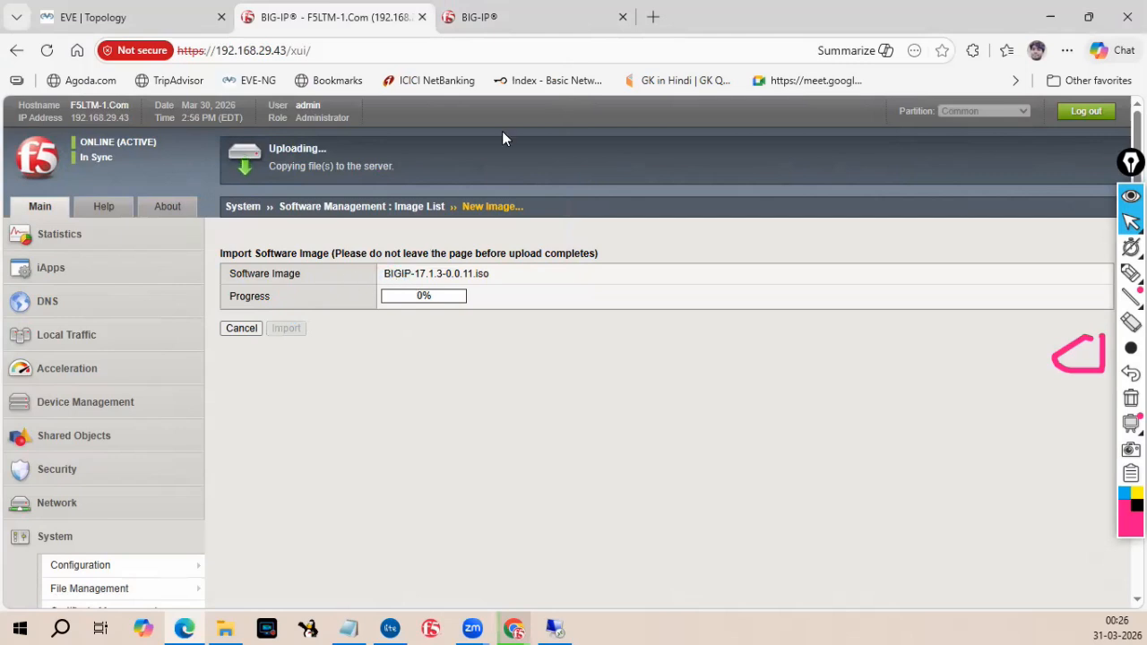
Switch to the F5LTM-2 tab, copy its management address, and enter 192.168.29.44 as the WinSCP host name.
{"action": "left_click", "coordinate": [484, 17]}
{"action": "left_click_drag", "start_coordinate": [318, 50], "coordinate": [283, 51]}
{"action": "left_click", "coordinate": [207, 51]}
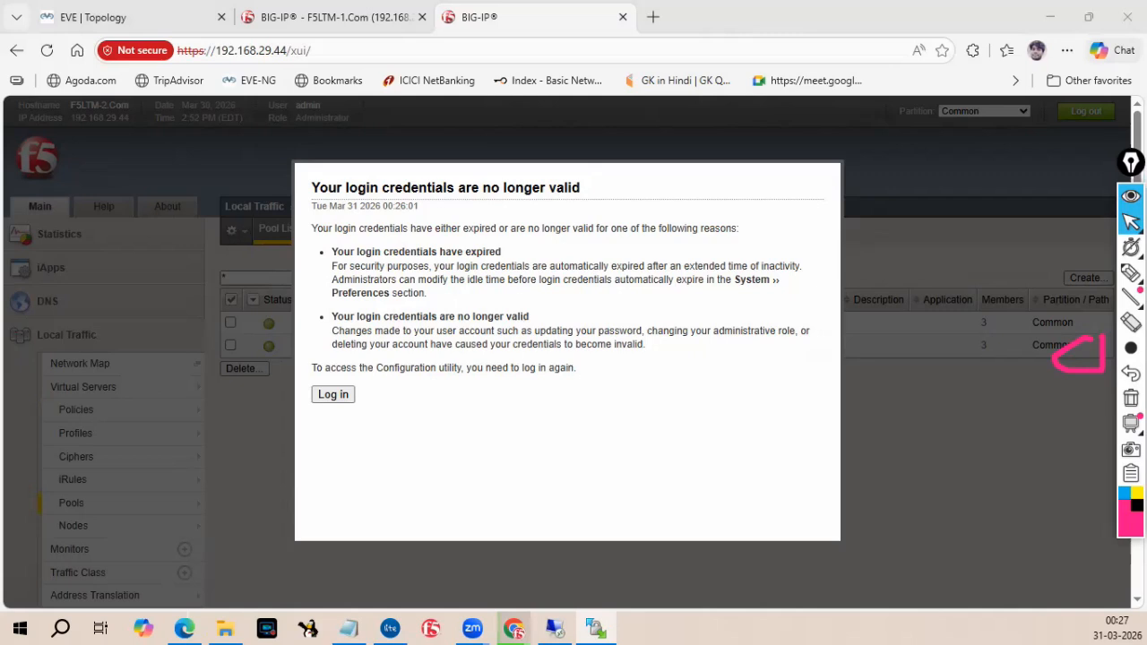
{"action": "type", "text": "192.168.29.4"}
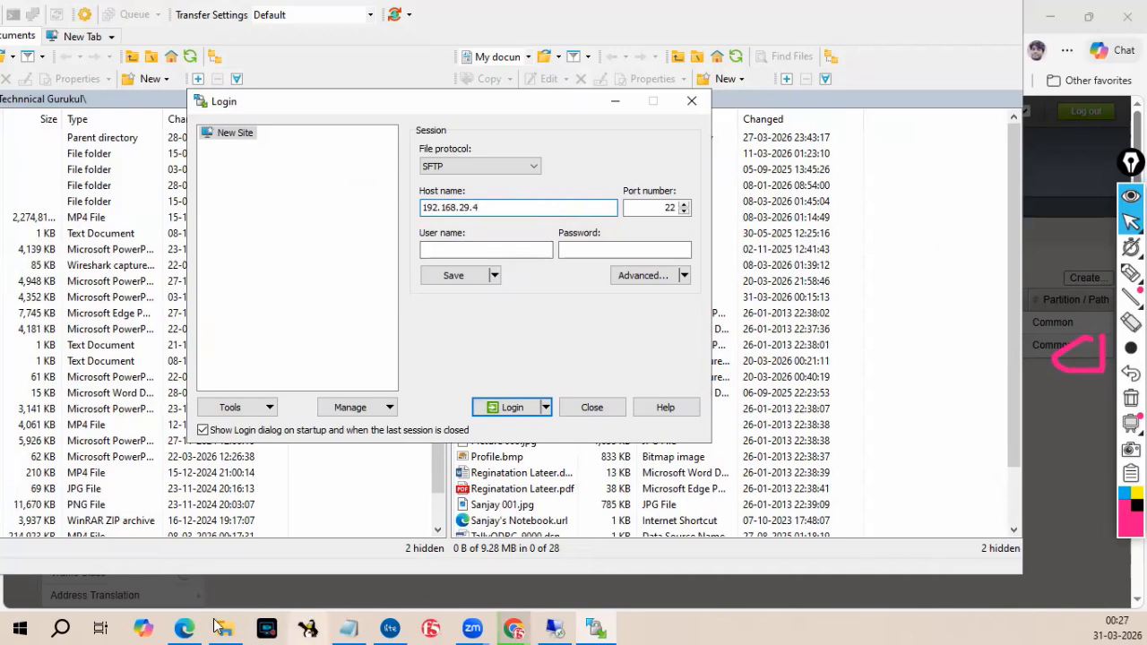
{"action": "mouse_move", "coordinate": [185, 630]}
{"action": "left_click", "coordinate": [192, 582]}
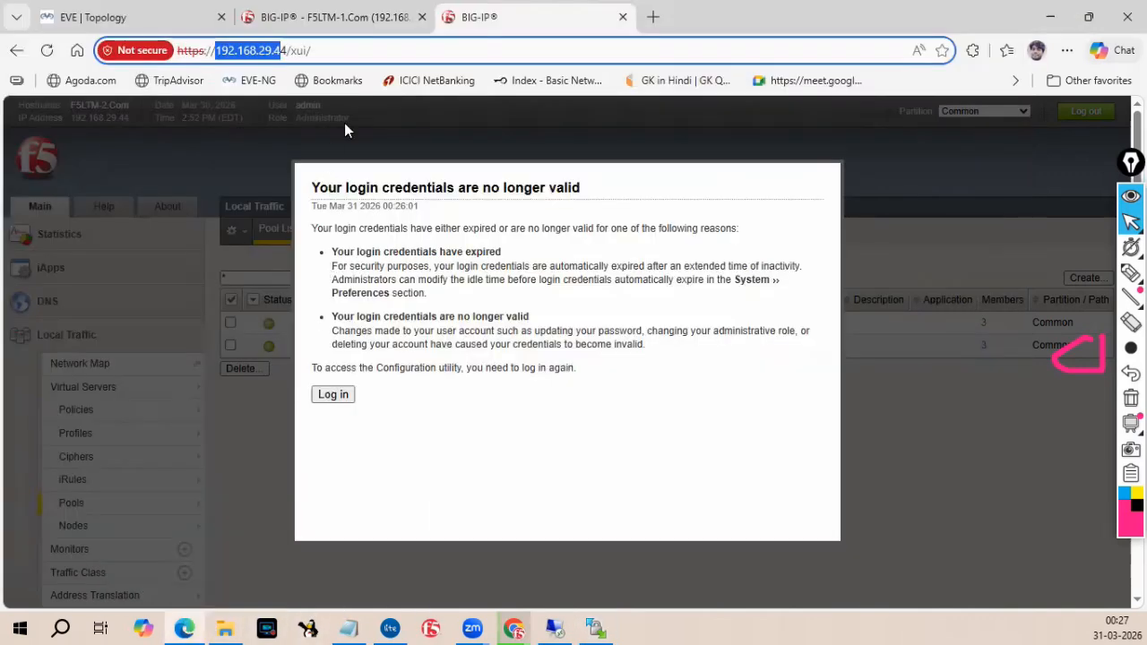
{"action": "key", "text": "alt+Tab"}
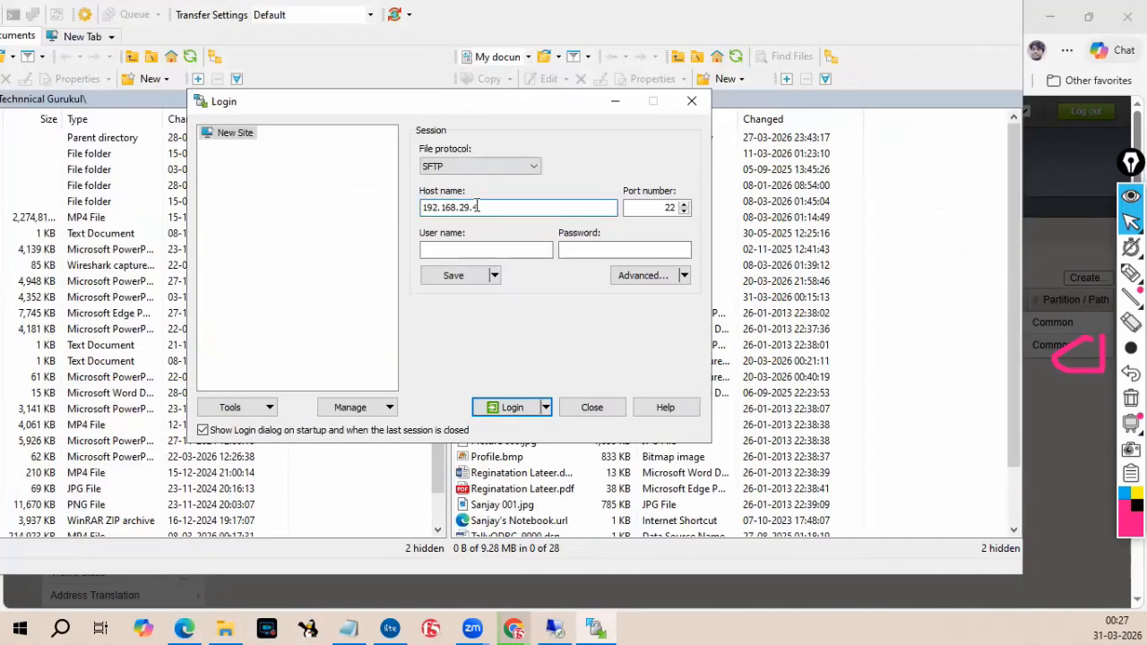
{"action": "type", "text": "4"}
Enter root as the user name and the root password, then log in.
{"action": "left_click", "coordinate": [487, 251]}
{"action": "type", "text": "root"}
{"action": "key", "text": "Tab"}
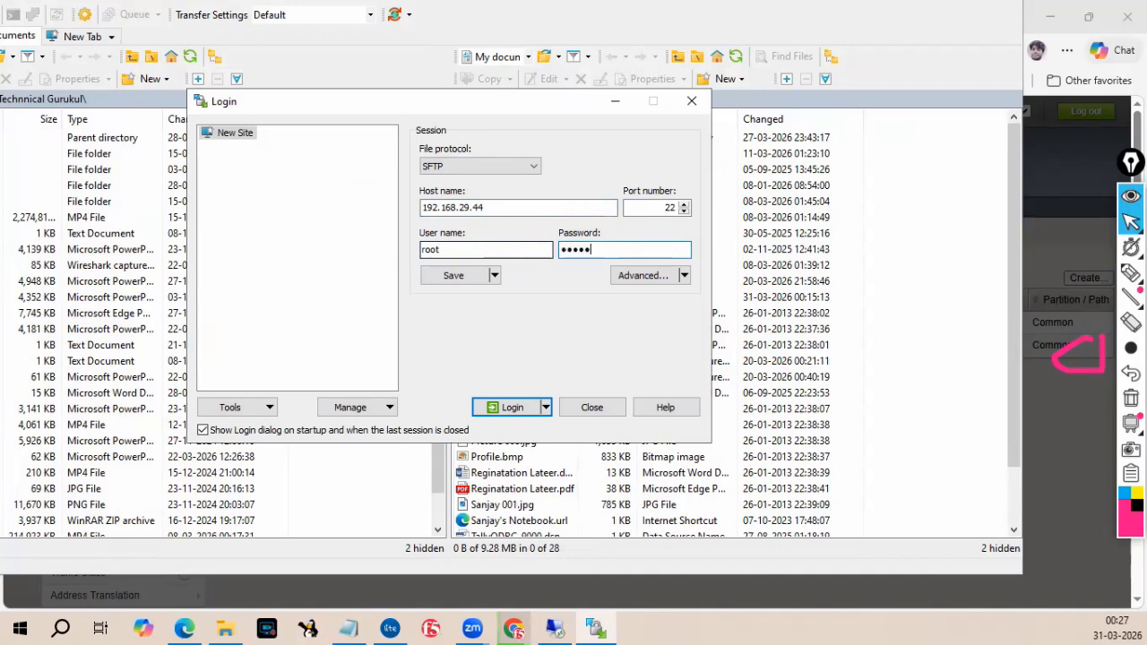
{"action": "type", "text": "•••"}
{"action": "left_click", "coordinate": [498, 409]}
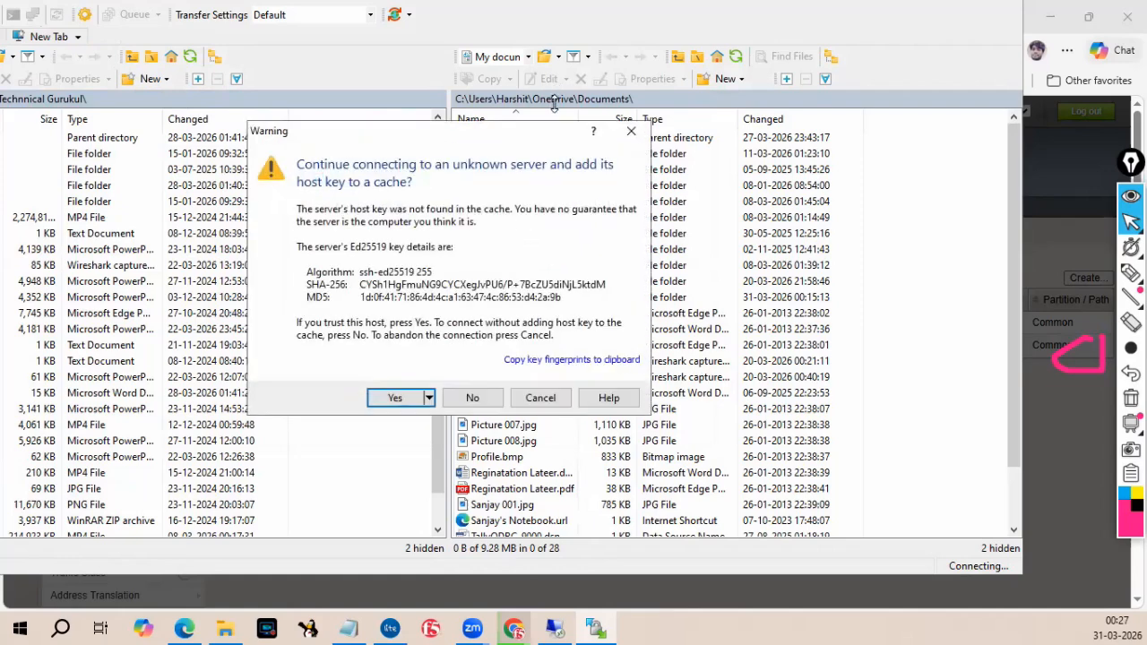
Trust the server's host key, continue past the authentication banner and dismiss the connection-wait notice.
{"action": "left_click", "coordinate": [413, 398]}
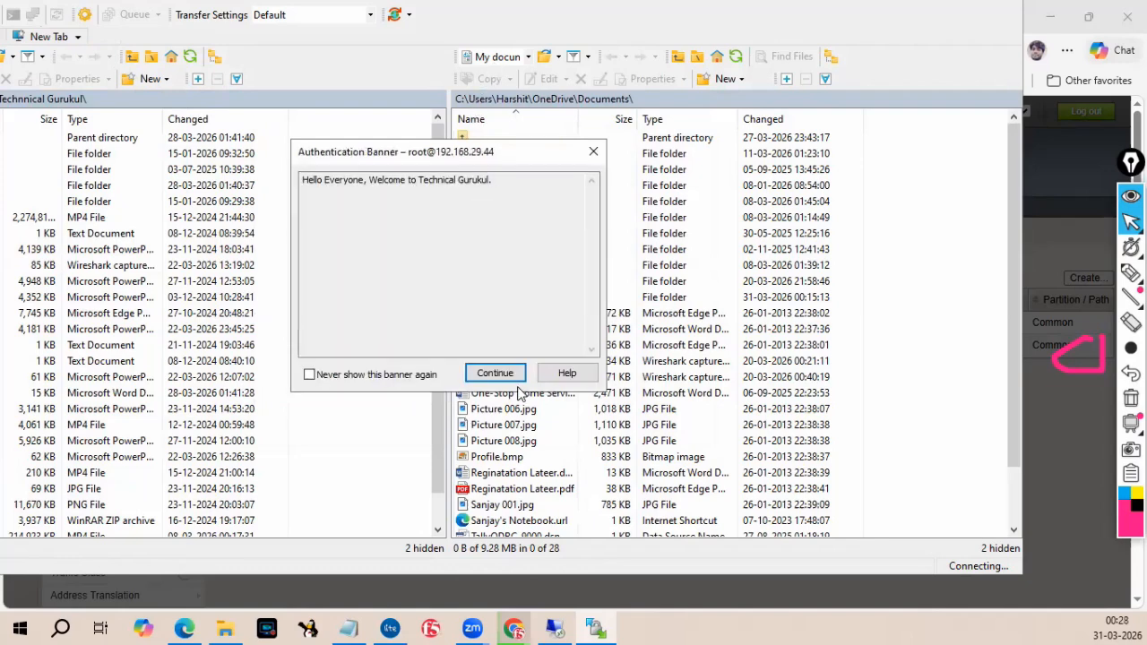
{"action": "left_click_drag", "start_coordinate": [304, 182], "coordinate": [423, 187]}
{"action": "left_click", "coordinate": [496, 374]}
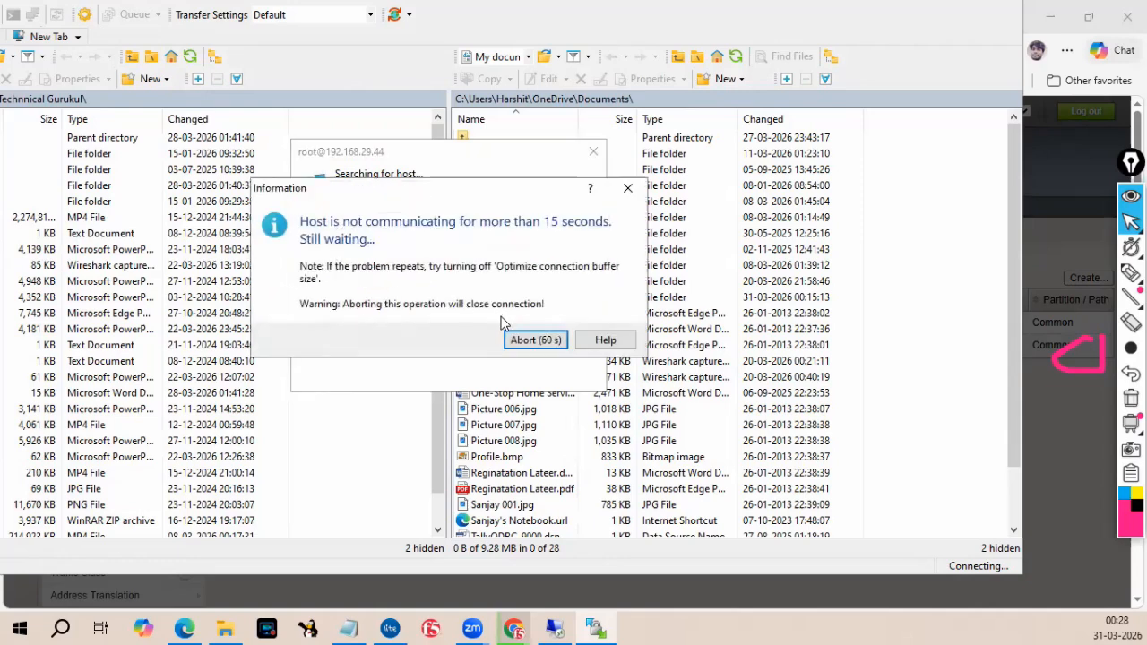
{"action": "left_click", "coordinate": [532, 339]}
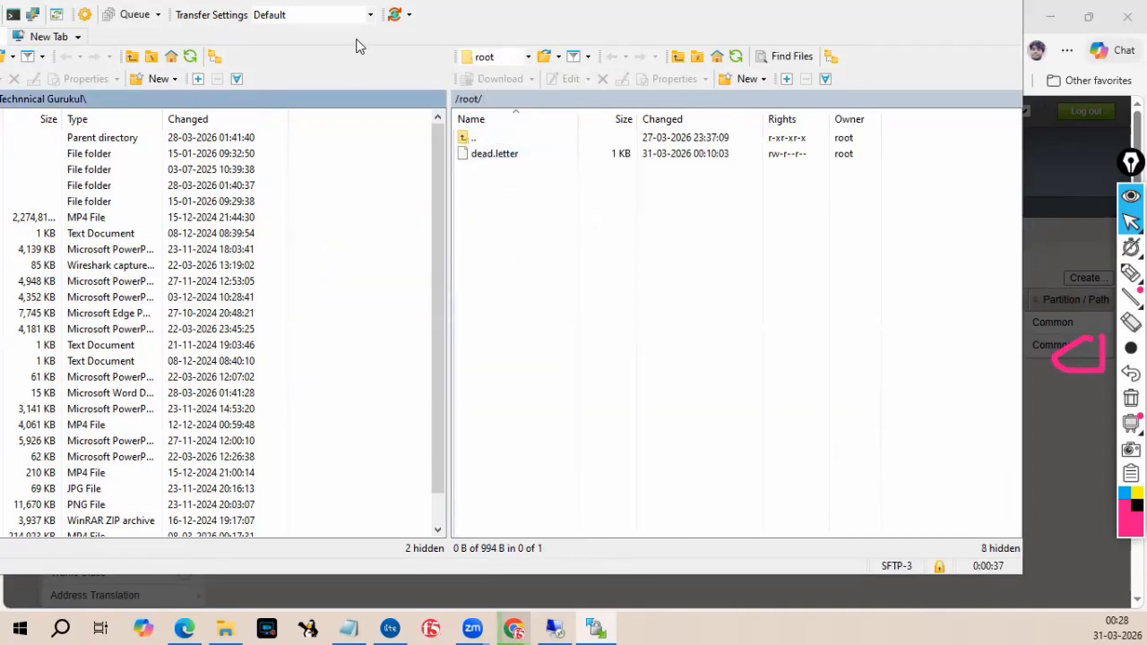
Navigate the remote panel to the /shared/images directory.
{"action": "left_click", "coordinate": [496, 61]}
{"action": "left_click", "coordinate": [489, 72]}
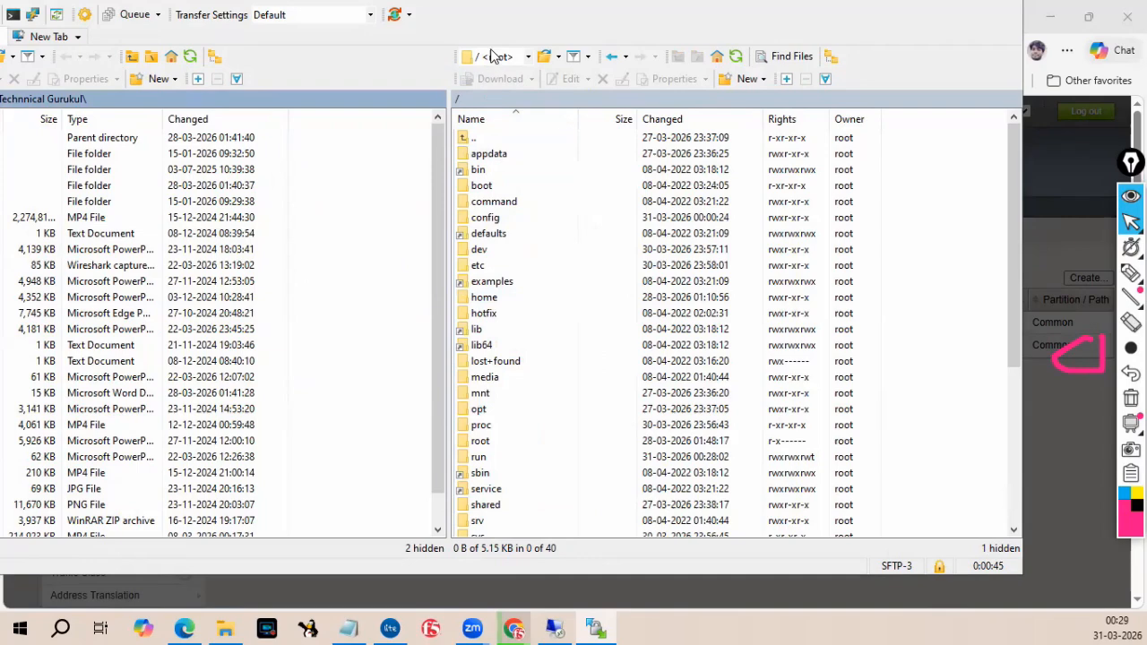
{"action": "scroll", "coordinate": [502, 403], "scroll_direction": "down", "scroll_amount": 2}
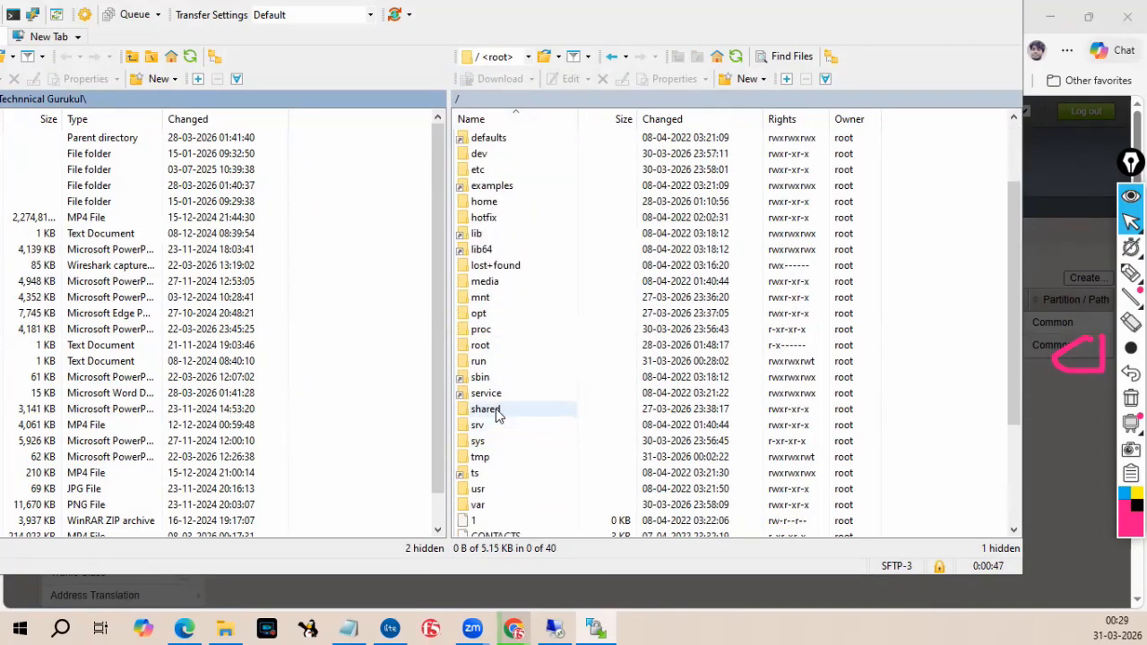
{"action": "double_click", "coordinate": [487, 412]}
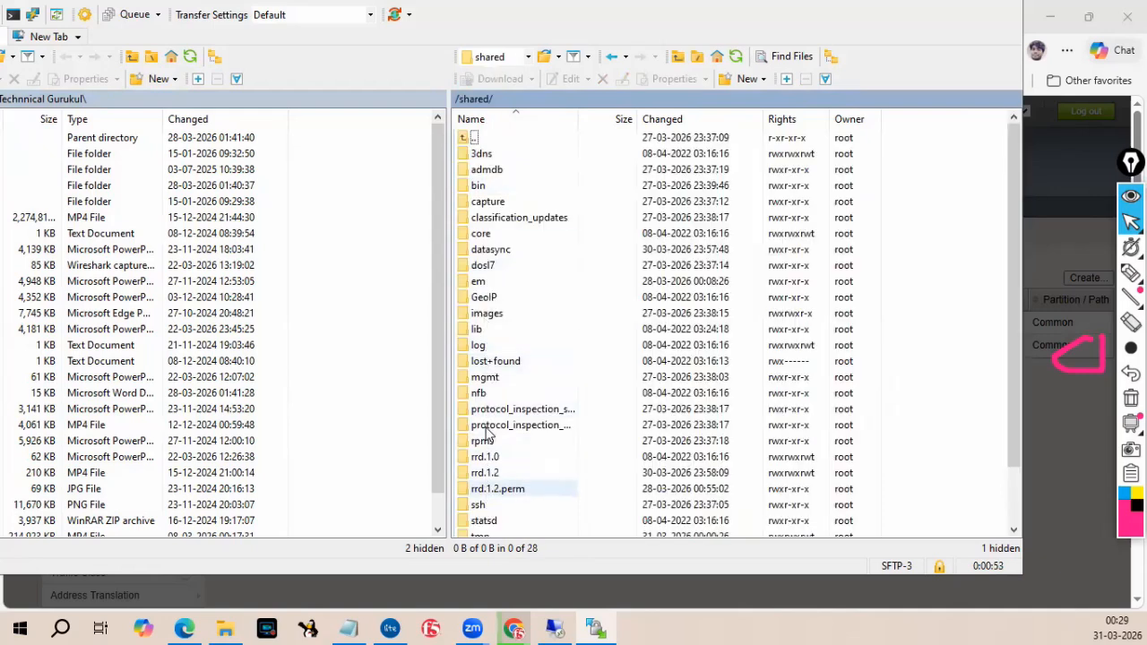
{"action": "double_click", "coordinate": [487, 313]}
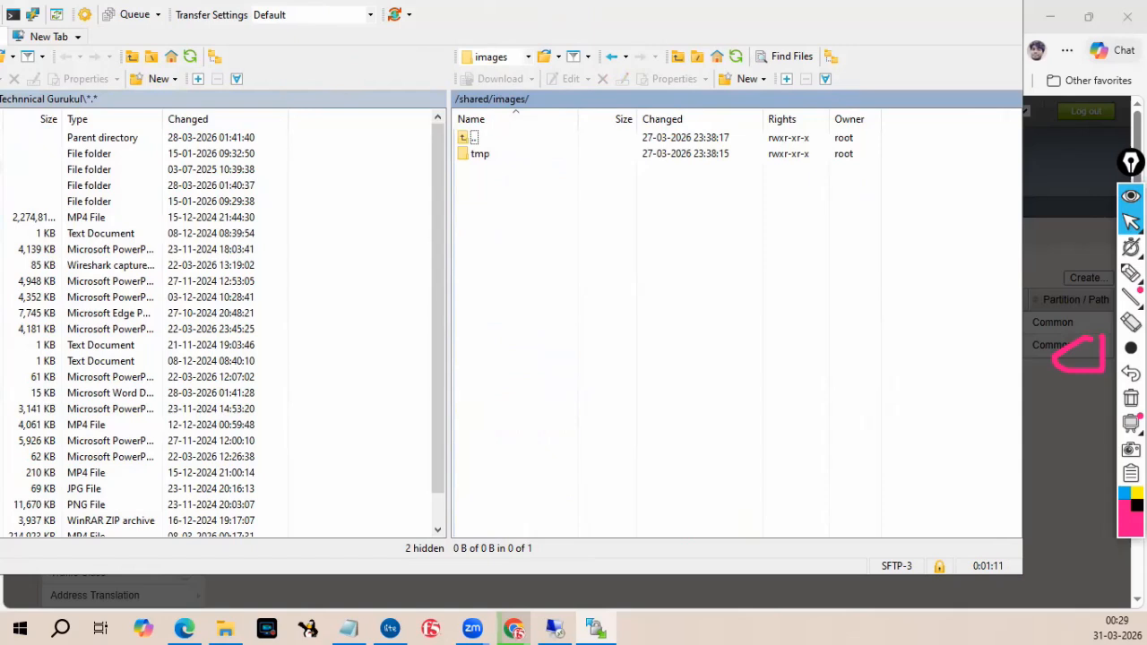
Browse the local panel to Downloads and upload BIGIP-17.1.3-0.0.11.iso to /shared/images.
{"action": "double_click", "coordinate": [1, 139]}
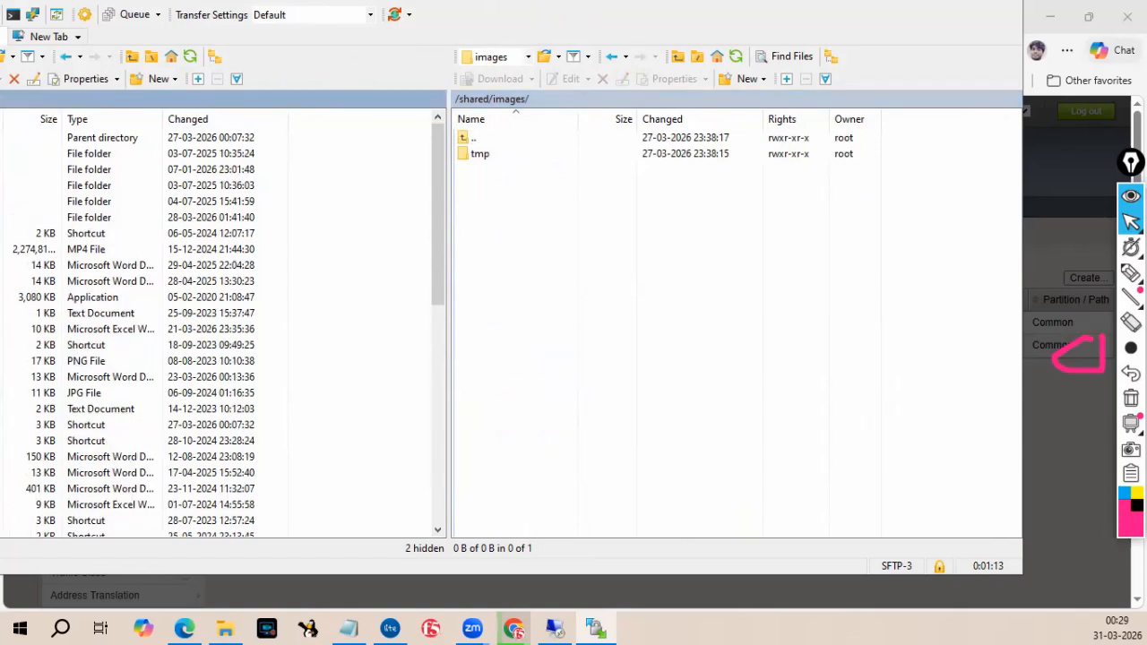
{"action": "double_click", "coordinate": [2, 138]}
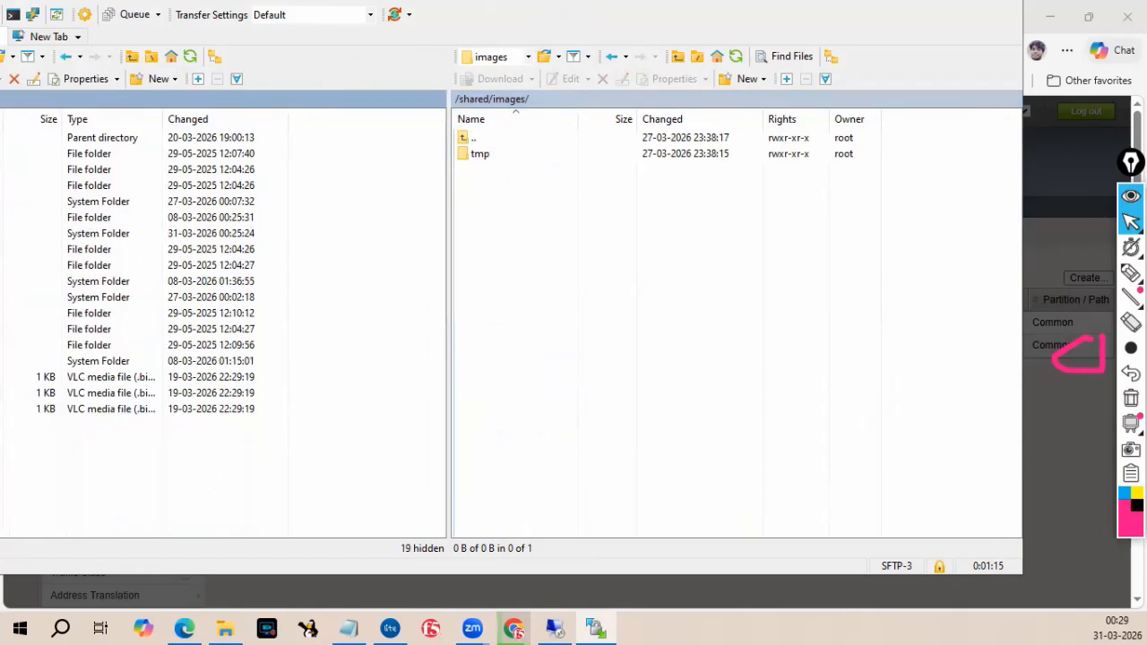
{"action": "double_click", "coordinate": [1, 233]}
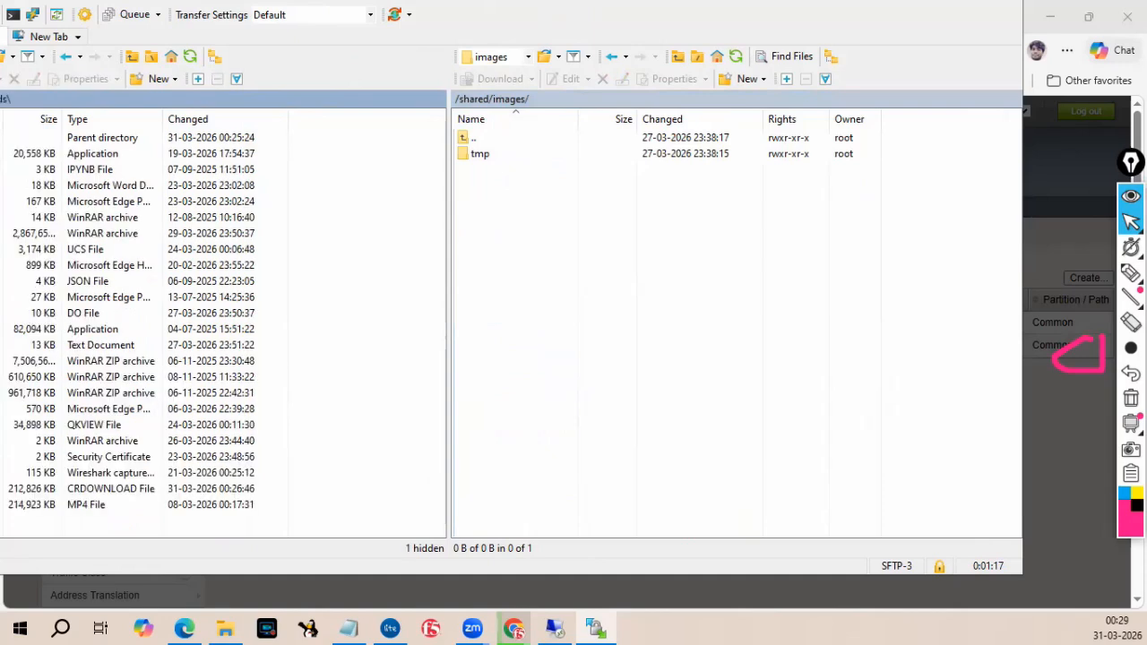
{"action": "left_click", "coordinate": [1, 233]}
{"action": "left_click_drag", "start_coordinate": [347, 233], "coordinate": [515, 246]}
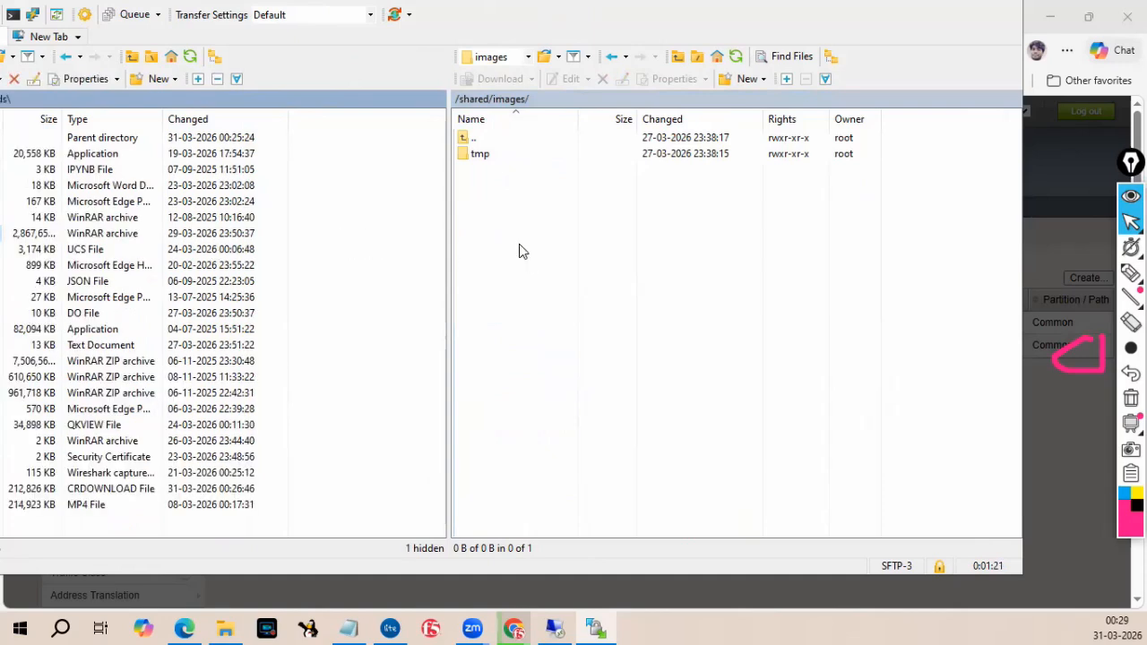
{"action": "left_click", "coordinate": [494, 322]}
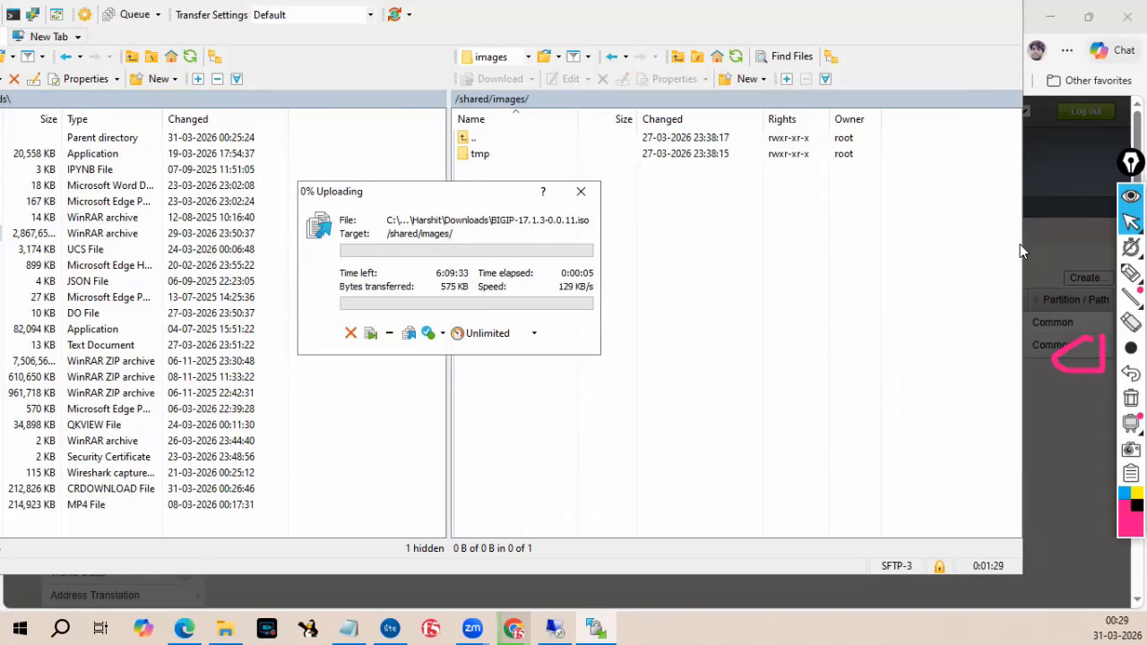
Erase the whiteboard marks and switch to the highlighter.
{"action": "left_click", "coordinate": [1131, 398]}
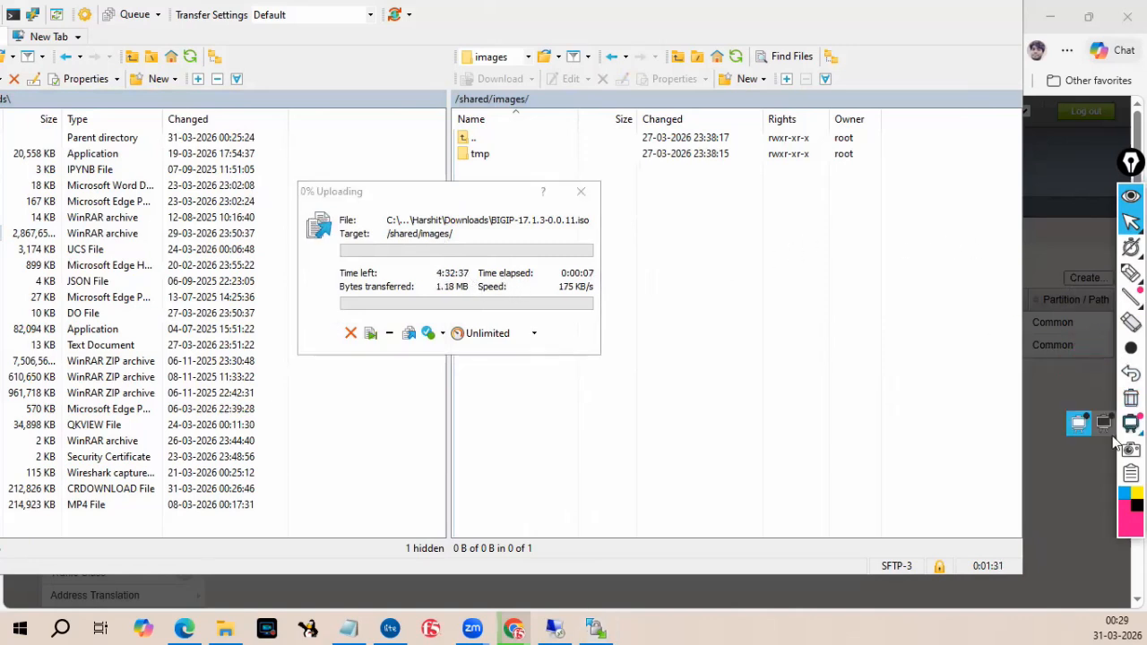
{"action": "mouse_move", "coordinate": [1130, 275]}
{"action": "left_click", "coordinate": [1054, 274]}
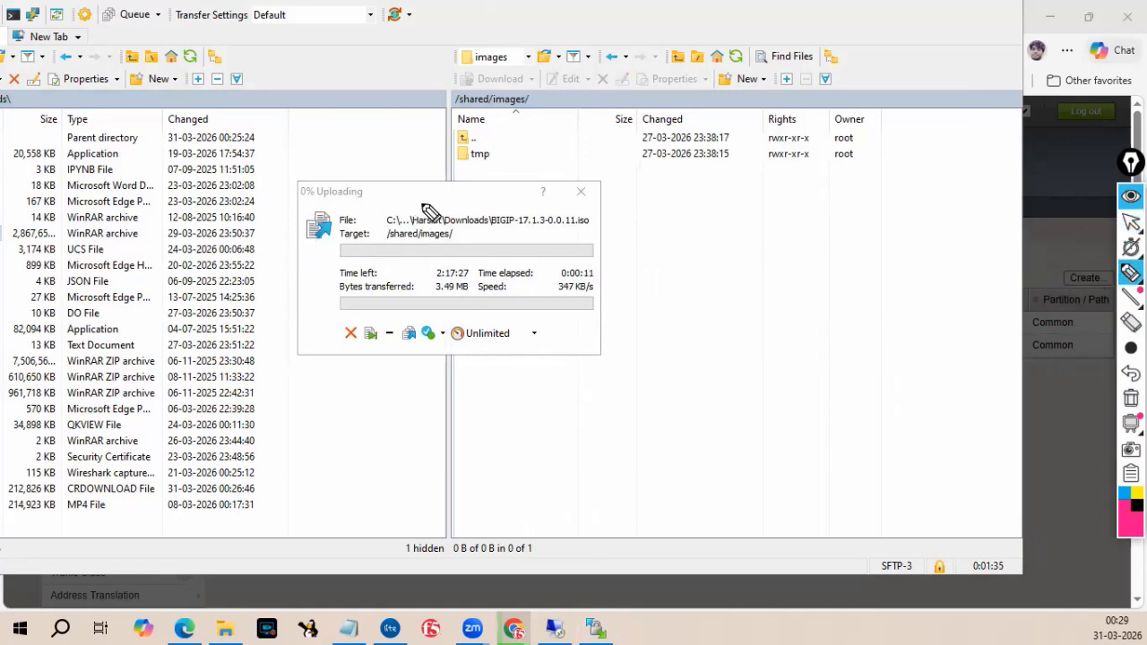
Highlight the source ISO path and the /shared/images target in the upload dialog, then return to the pointer.
{"action": "left_click_drag", "start_coordinate": [446, 208], "coordinate": [485, 208]}
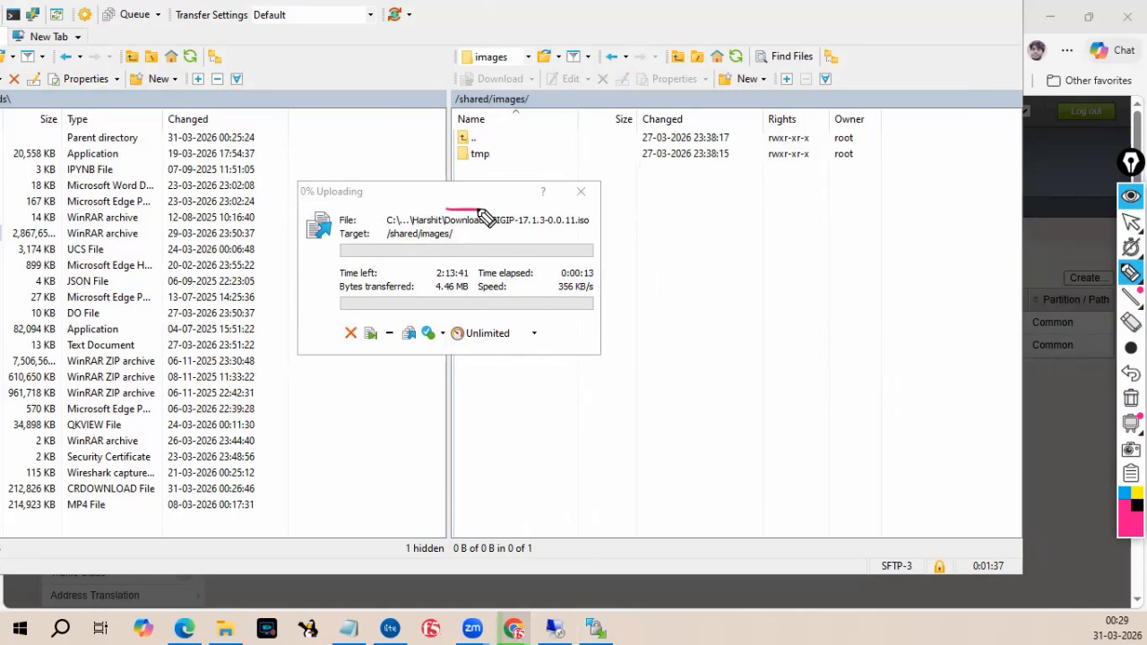
{"action": "left_click_drag", "start_coordinate": [387, 240], "coordinate": [453, 241]}
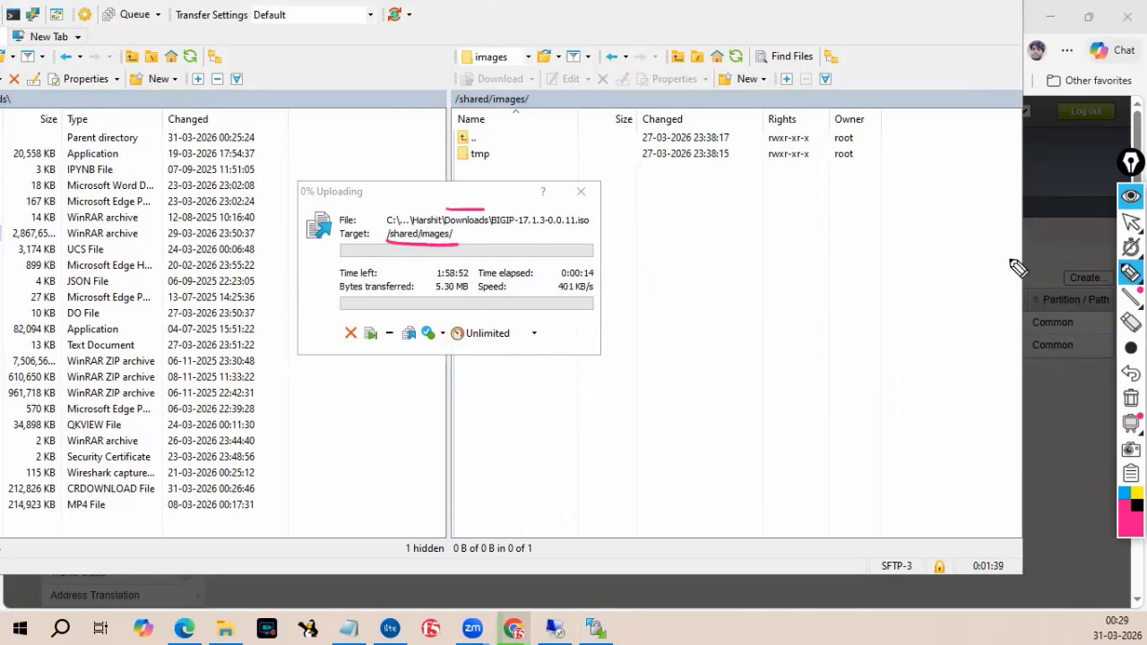
{"action": "mouse_move", "coordinate": [1132, 247]}
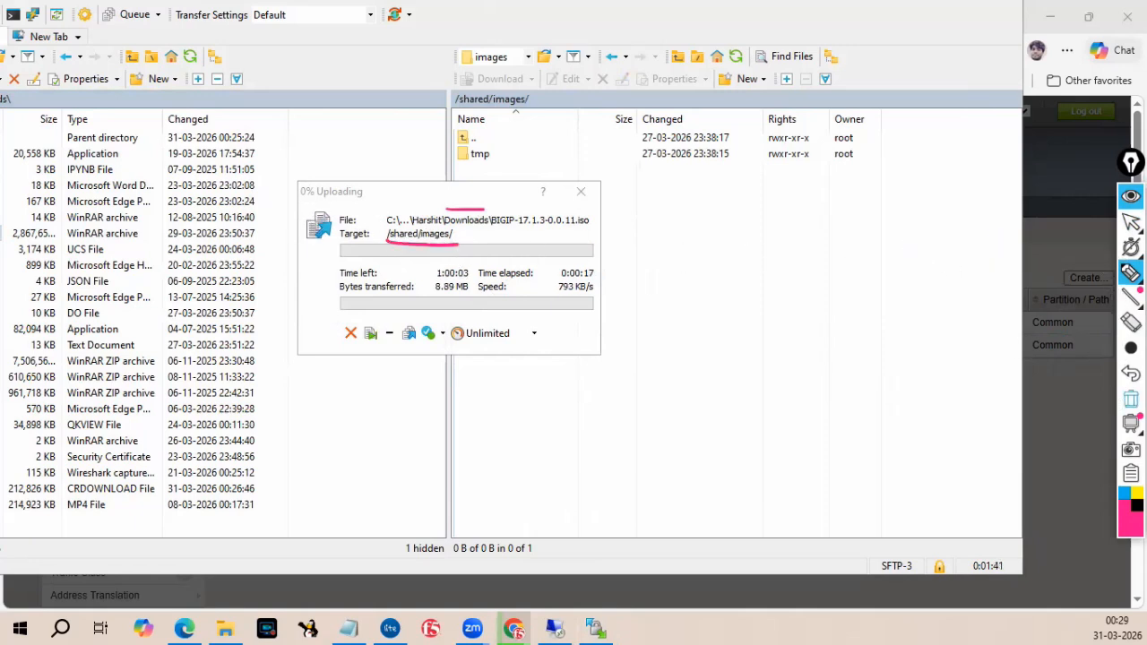
{"action": "mouse_move", "coordinate": [1128, 225]}
{"action": "left_click", "coordinate": [1085, 229]}
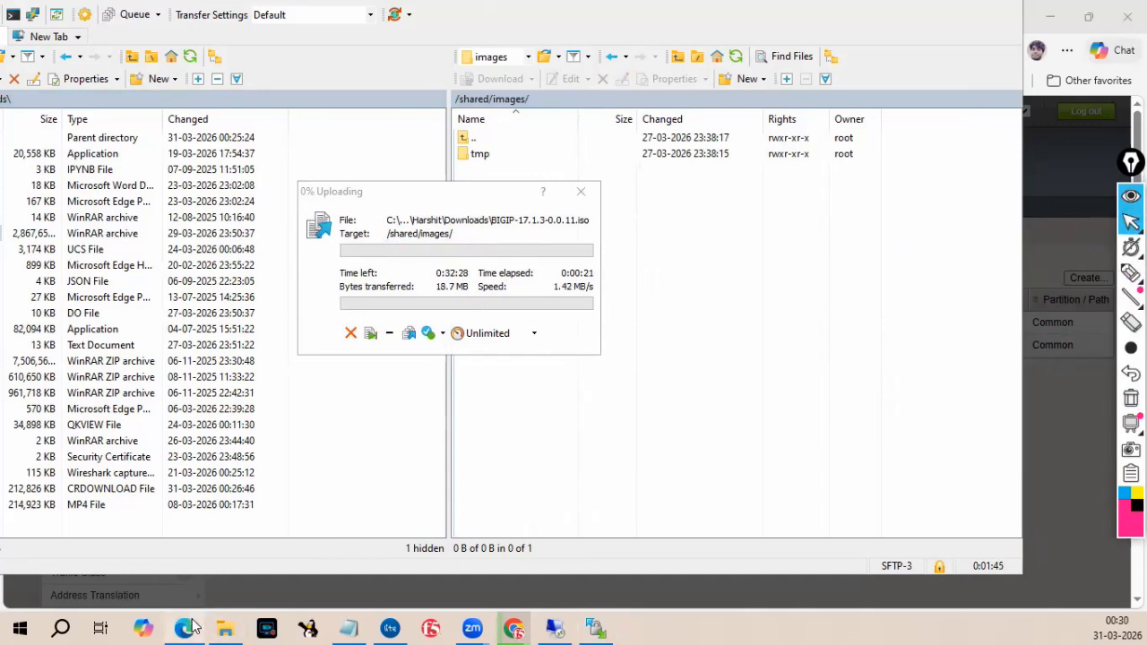
Switch to the browser, check the active unit's image import progress and open the second unit's tab.
{"action": "left_click", "coordinate": [188, 628]}
{"action": "left_click", "coordinate": [300, 10]}
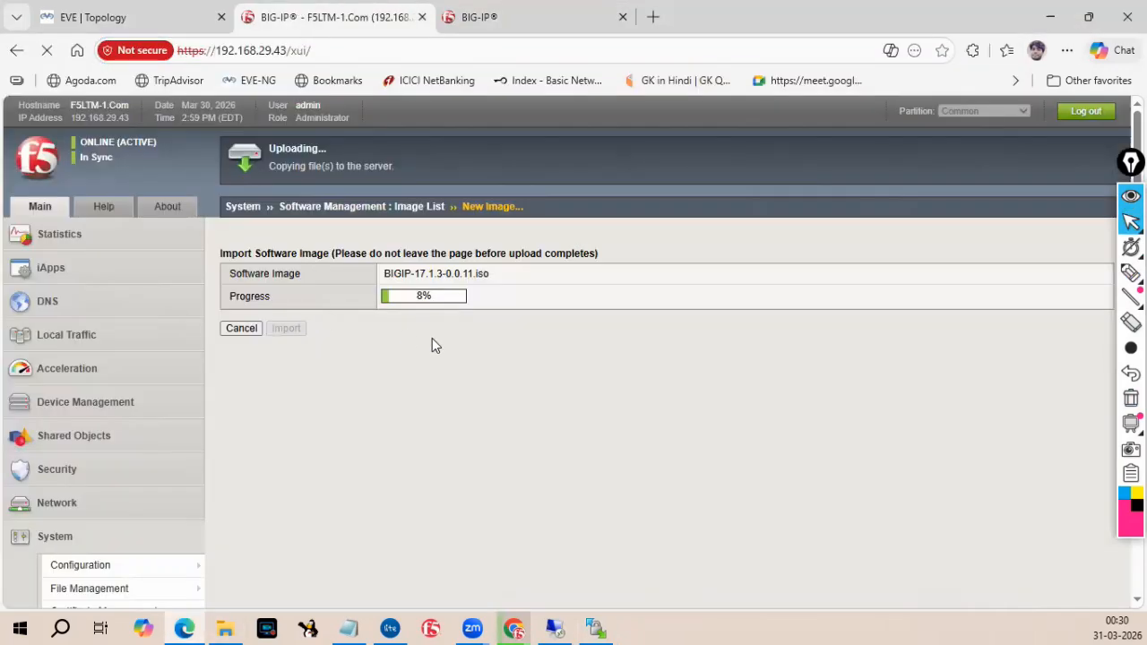
{"action": "left_click", "coordinate": [484, 18]}
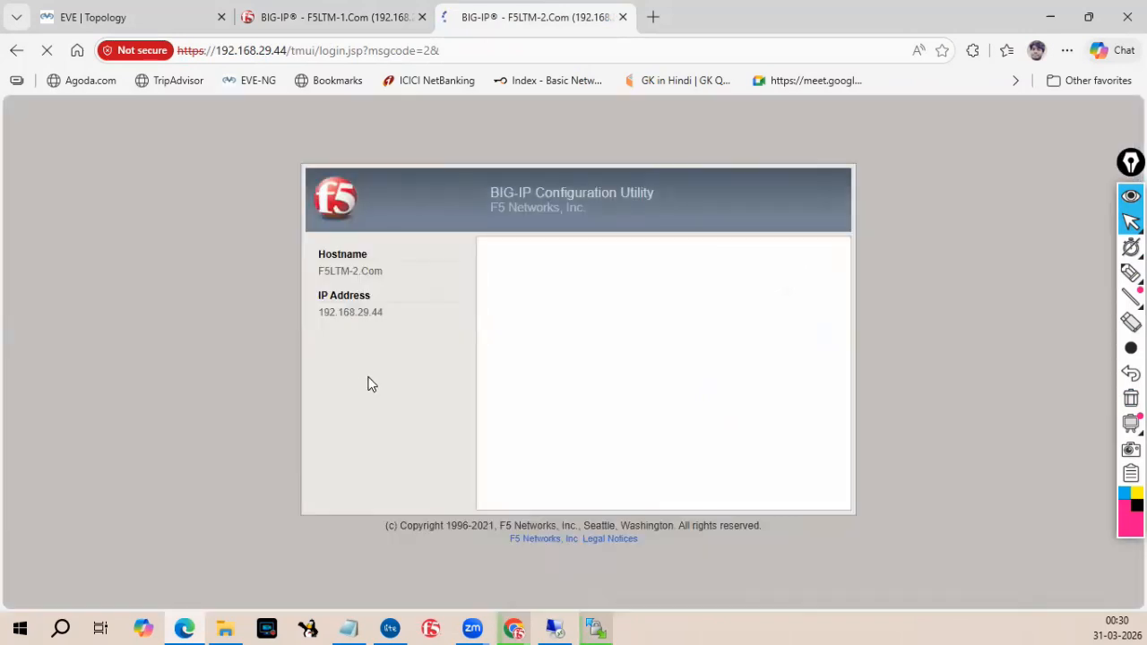
Log in to the F5LTM-2 configuration utility as admin with the account password.
{"action": "type", "text": "admin"}
{"action": "key", "text": "Tab"}
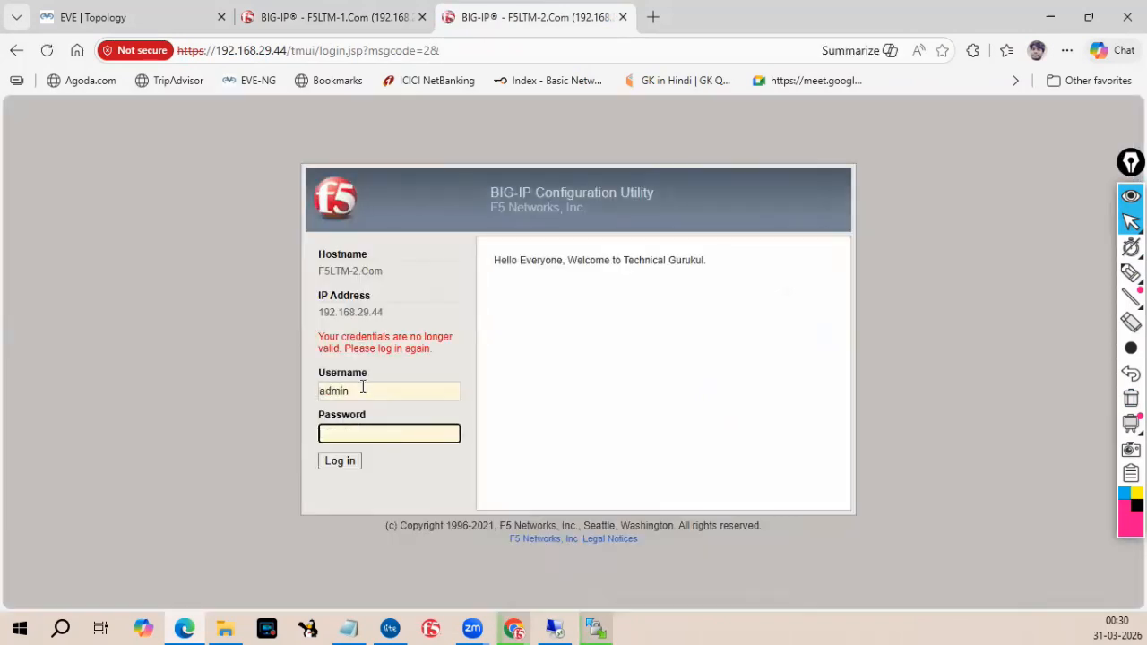
{"action": "type", "text": "a"}
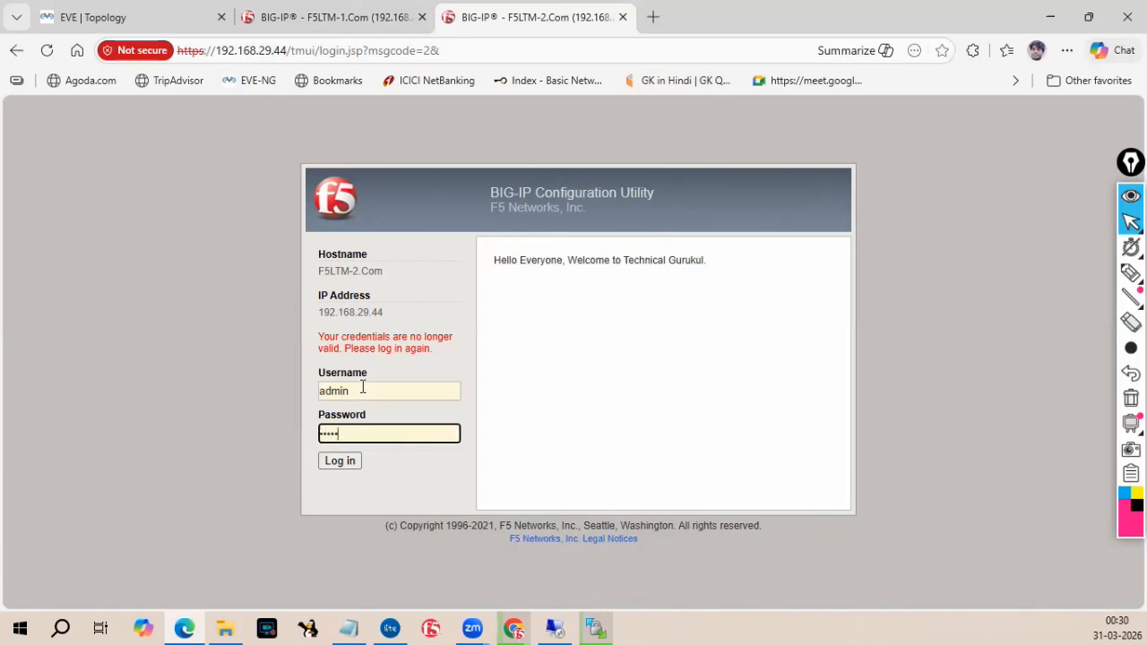
{"action": "left_click", "coordinate": [336, 462]}
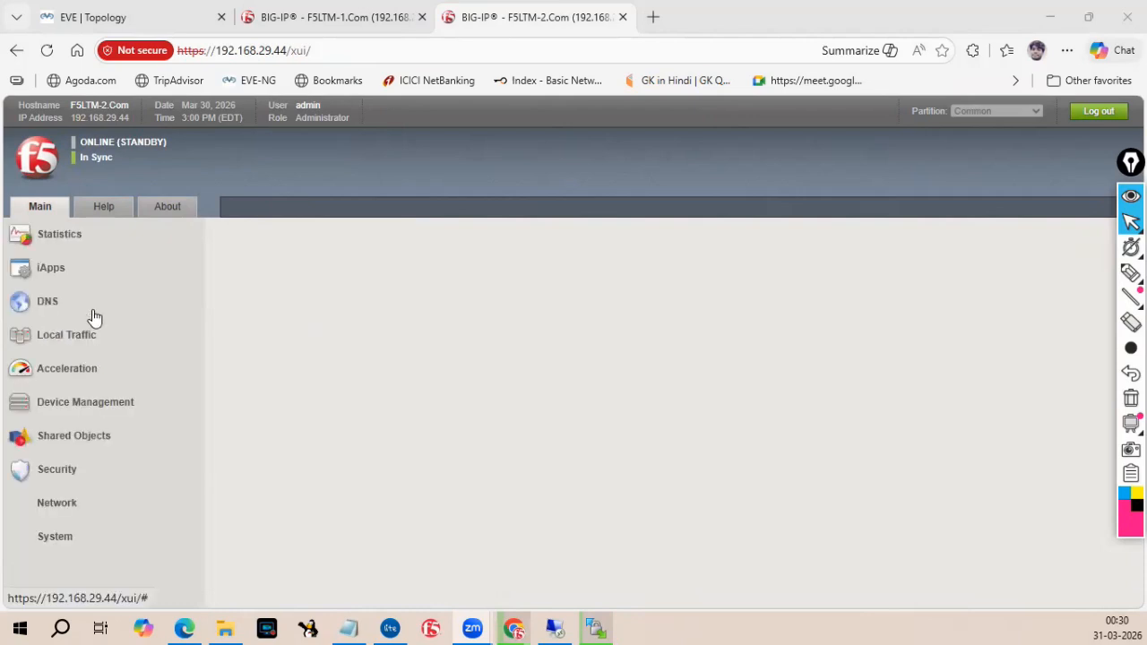
Open the standby unit's Software Management image list, glancing at the active unit's upload progress on the way.
{"action": "scroll", "coordinate": [95, 317], "scroll_direction": "down", "scroll_amount": 3}
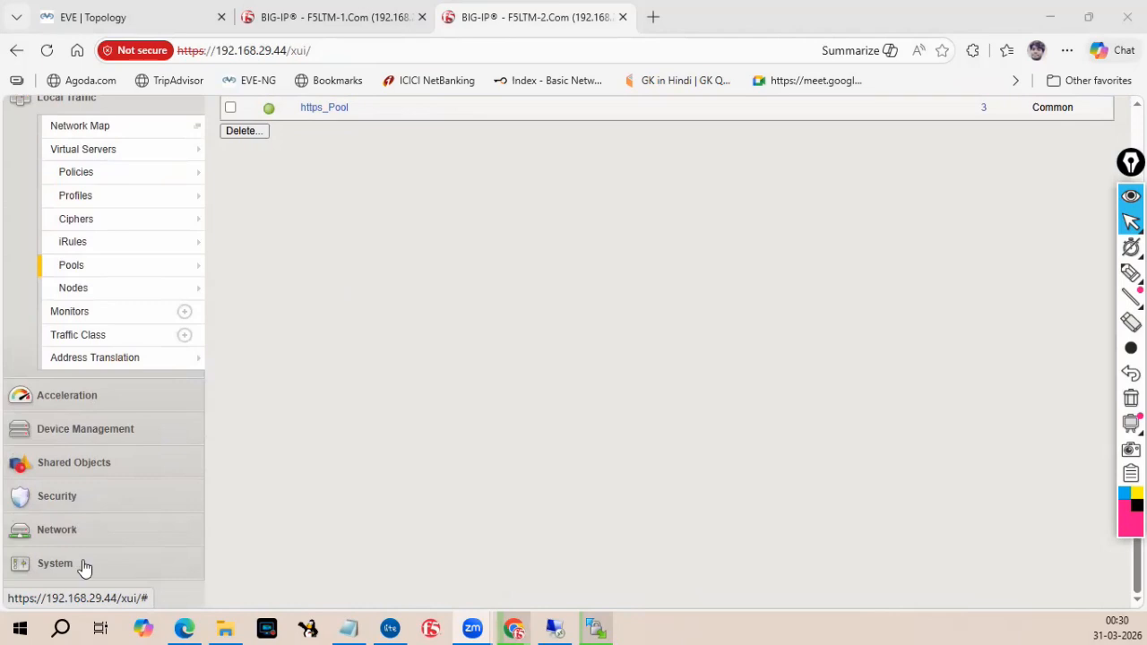
{"action": "left_click", "coordinate": [84, 564]}
{"action": "mouse_move", "coordinate": [96, 248]}
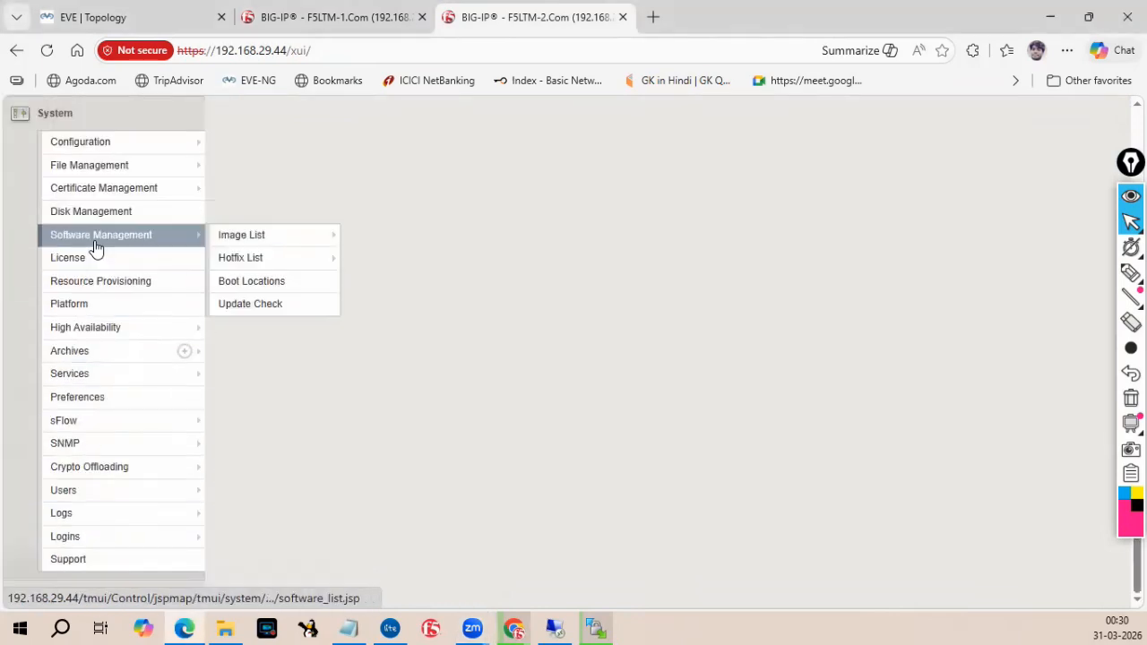
{"action": "scroll", "coordinate": [210, 274], "scroll_direction": "up", "scroll_amount": 3}
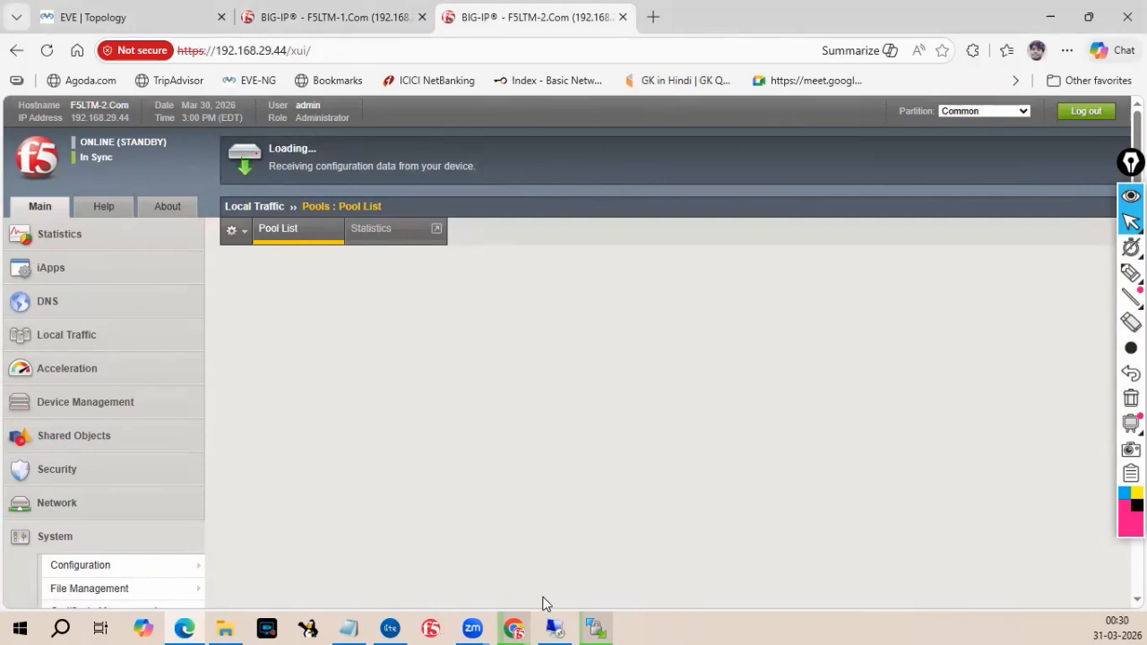
{"action": "mouse_move", "coordinate": [591, 626]}
{"action": "left_click", "coordinate": [331, 18]}
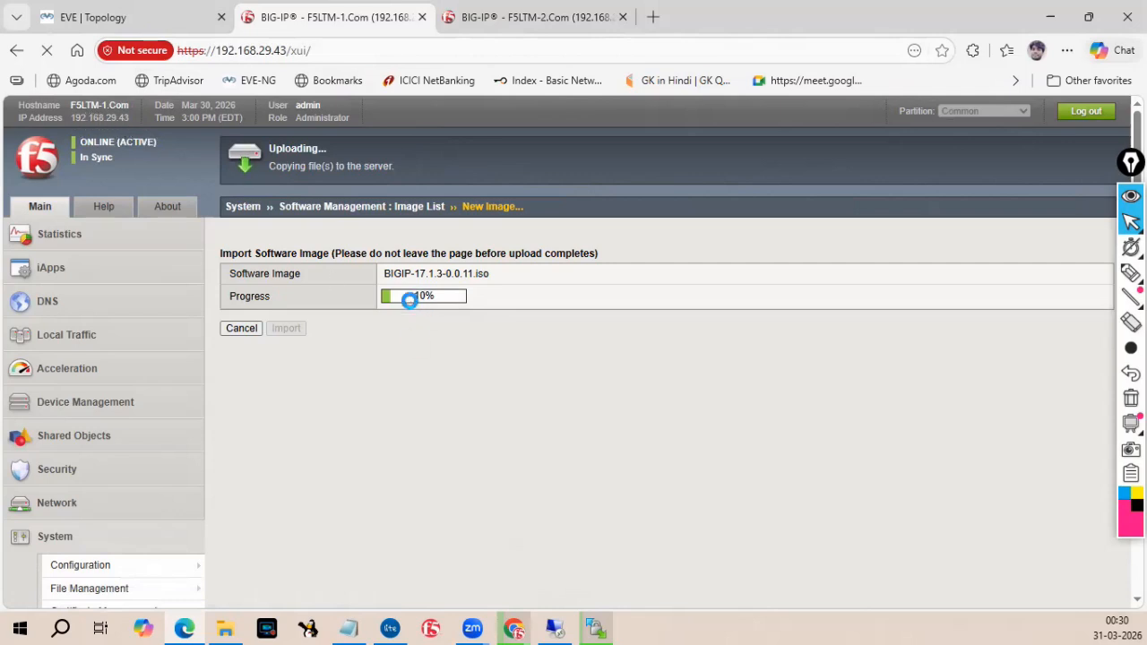
{"action": "left_click", "coordinate": [479, 26]}
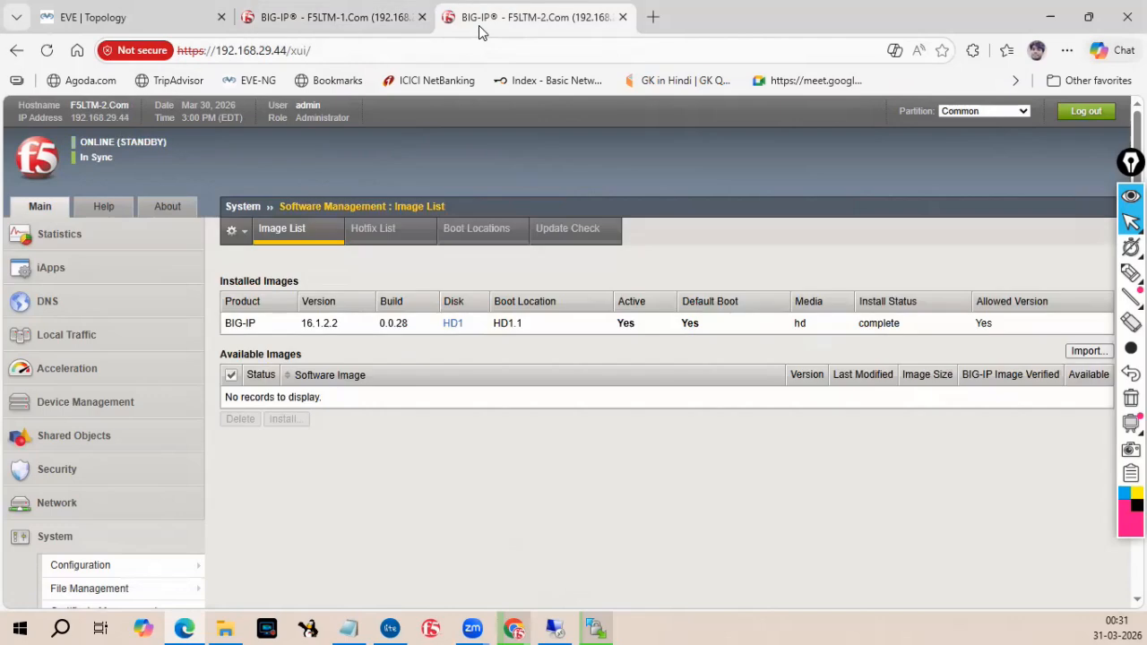
Check the WinSCP upload progress and the active unit's import progress in the browser.
{"action": "left_click", "coordinate": [593, 627]}
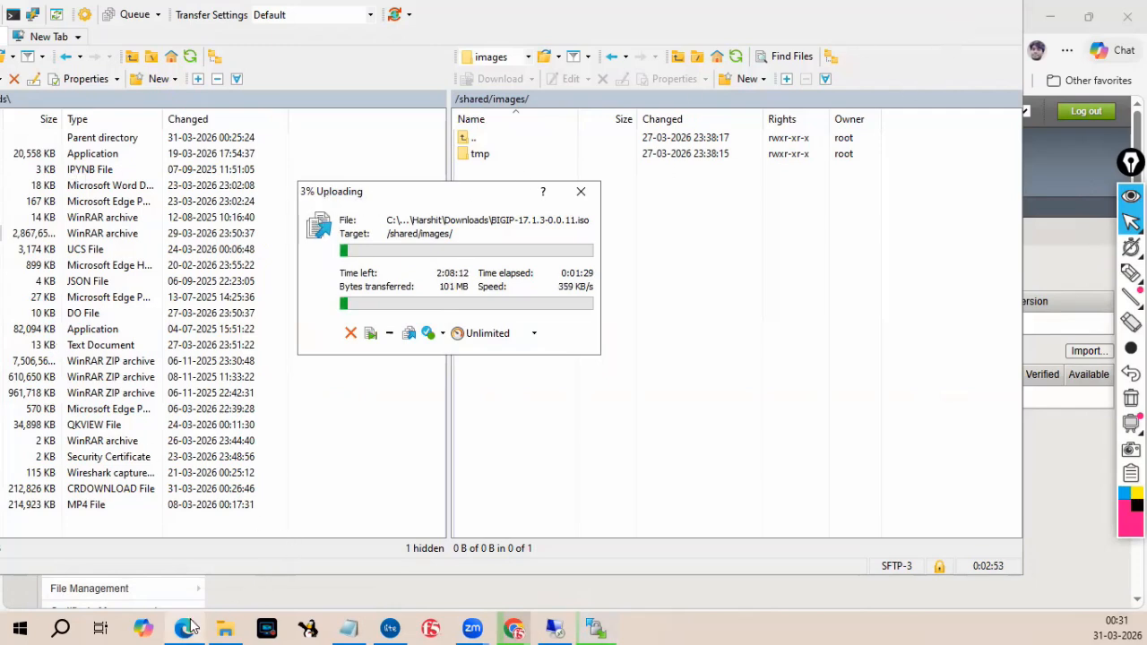
{"action": "mouse_move", "coordinate": [188, 628]}
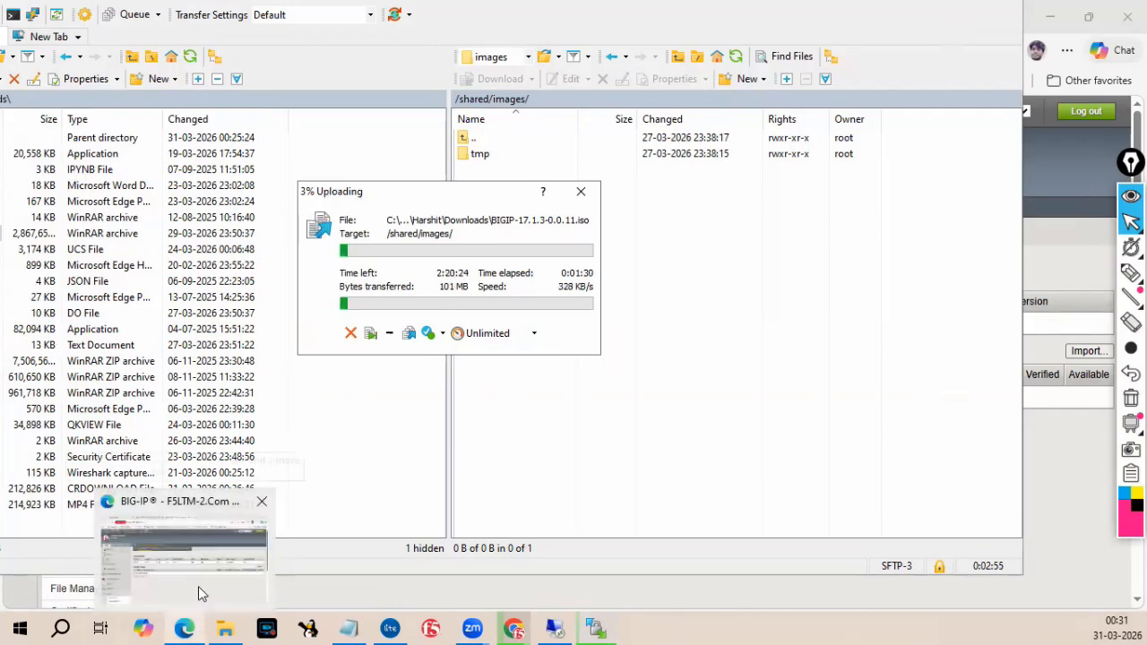
{"action": "left_click", "coordinate": [198, 586]}
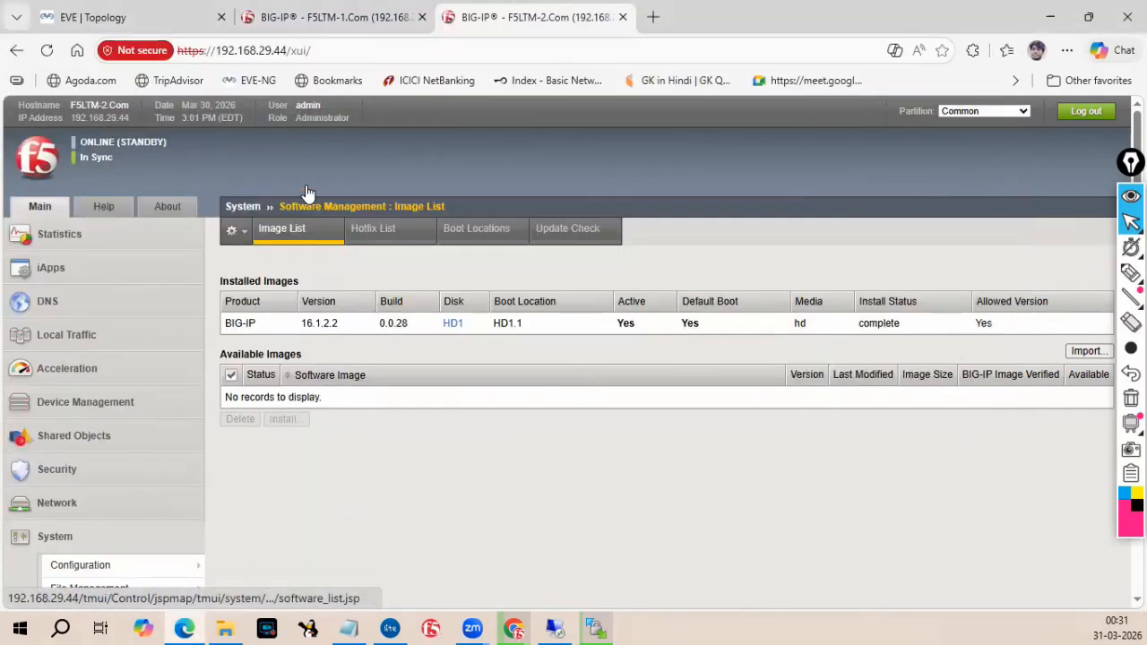
{"action": "left_click", "coordinate": [328, 17]}
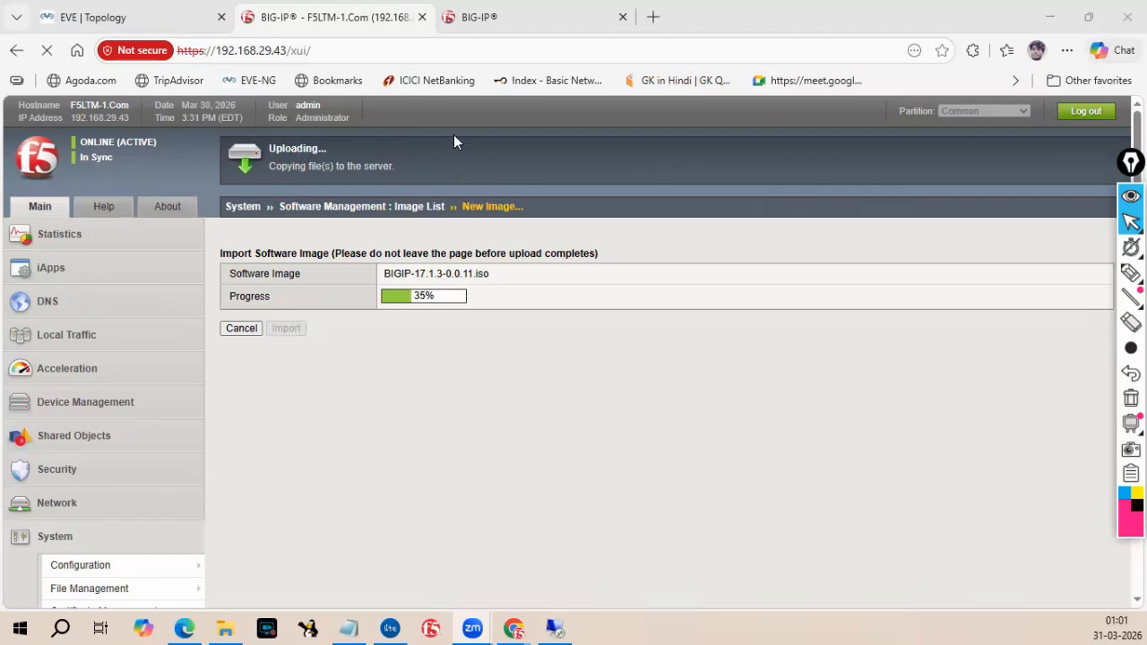
Log back in to the standby unit as admin with the account password after the session expires.
{"action": "left_click", "coordinate": [491, 28]}
{"action": "left_click", "coordinate": [333, 395]}
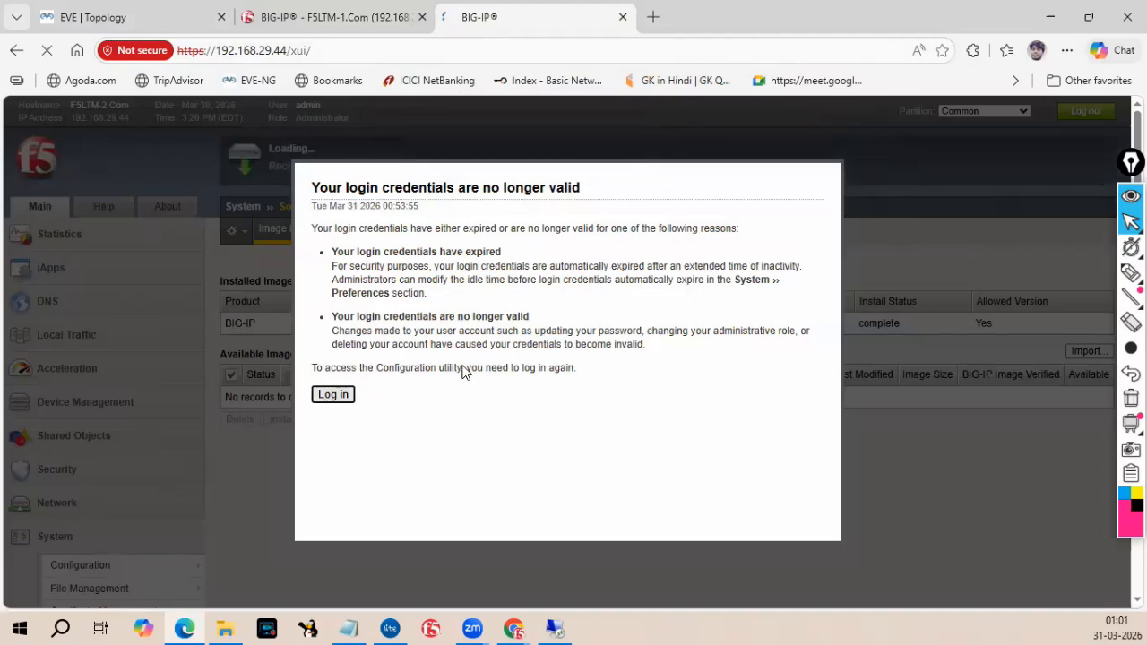
{"action": "type", "text": "admin"}
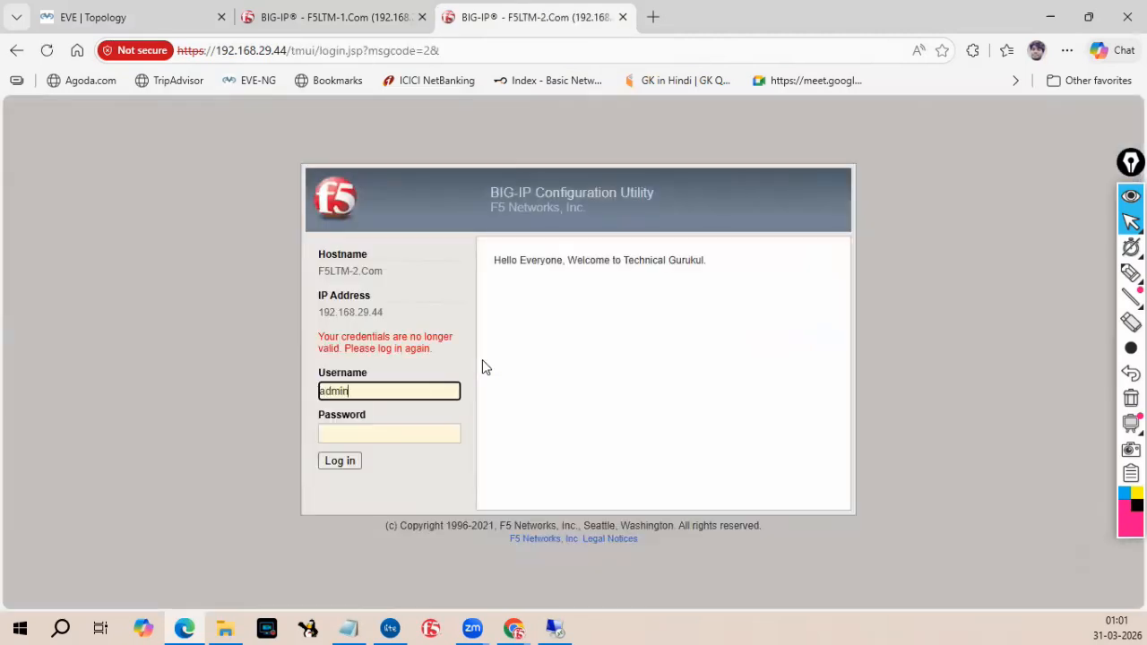
{"action": "key", "text": "Tab"}
{"action": "type", "text": "•••••"}
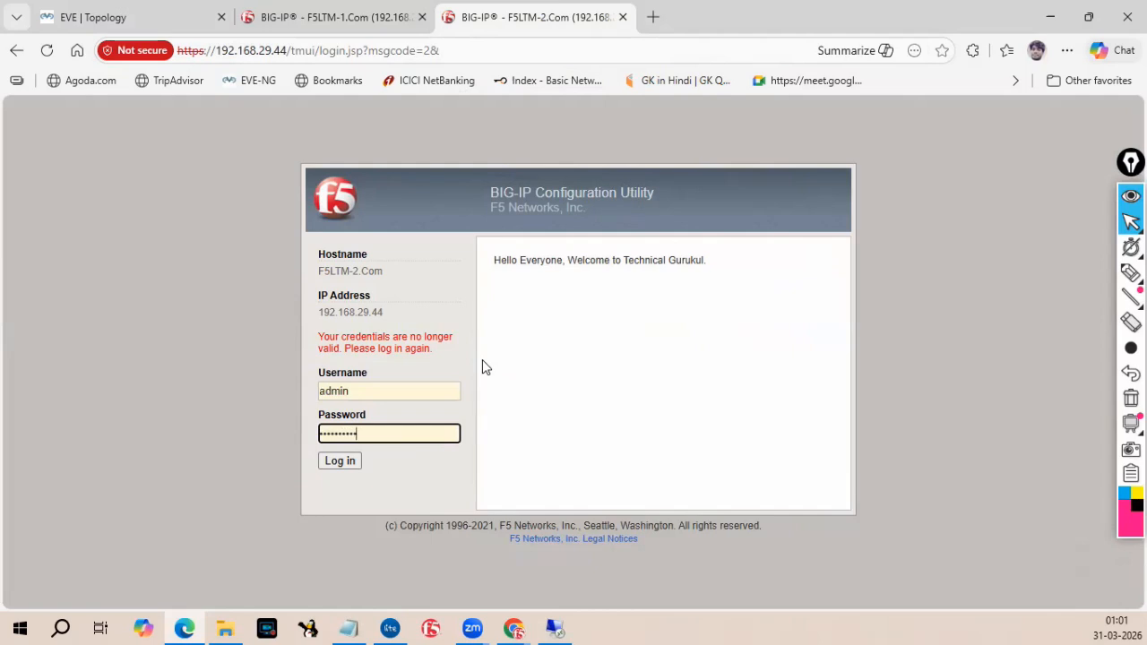
{"action": "left_click", "coordinate": [344, 464]}
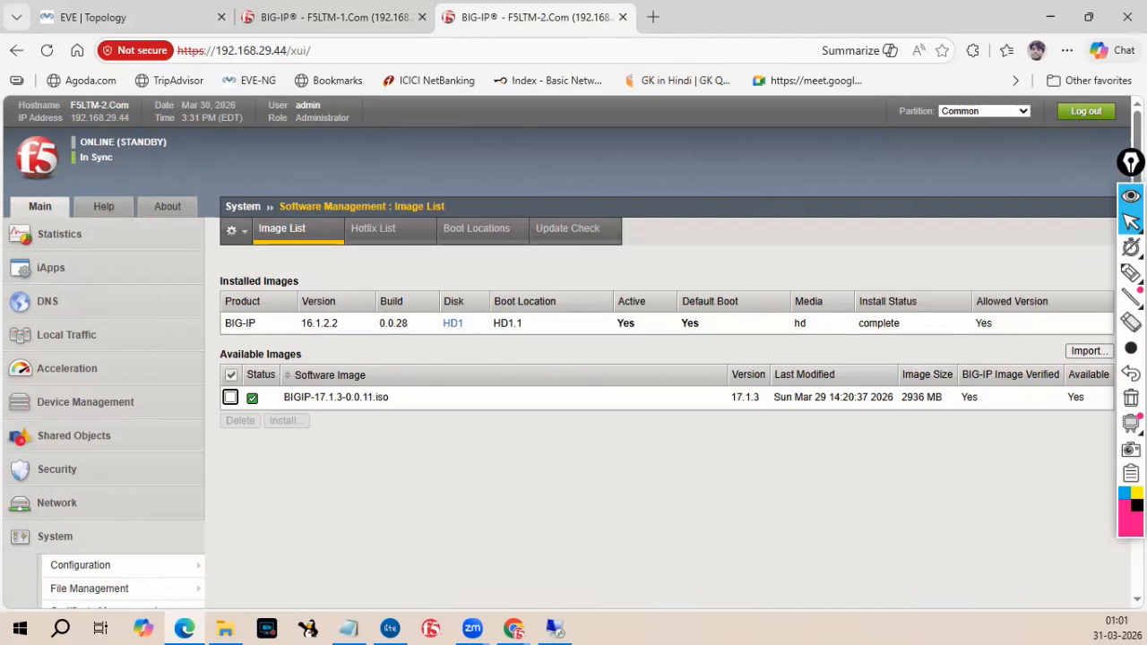
Switch to the highlighter and mark the HD1 disk and HD1.1 boot location, sketching volume numbers 1.0 and 1.1.
{"action": "mouse_move", "coordinate": [1132, 272]}
{"action": "left_click", "coordinate": [1053, 274]}
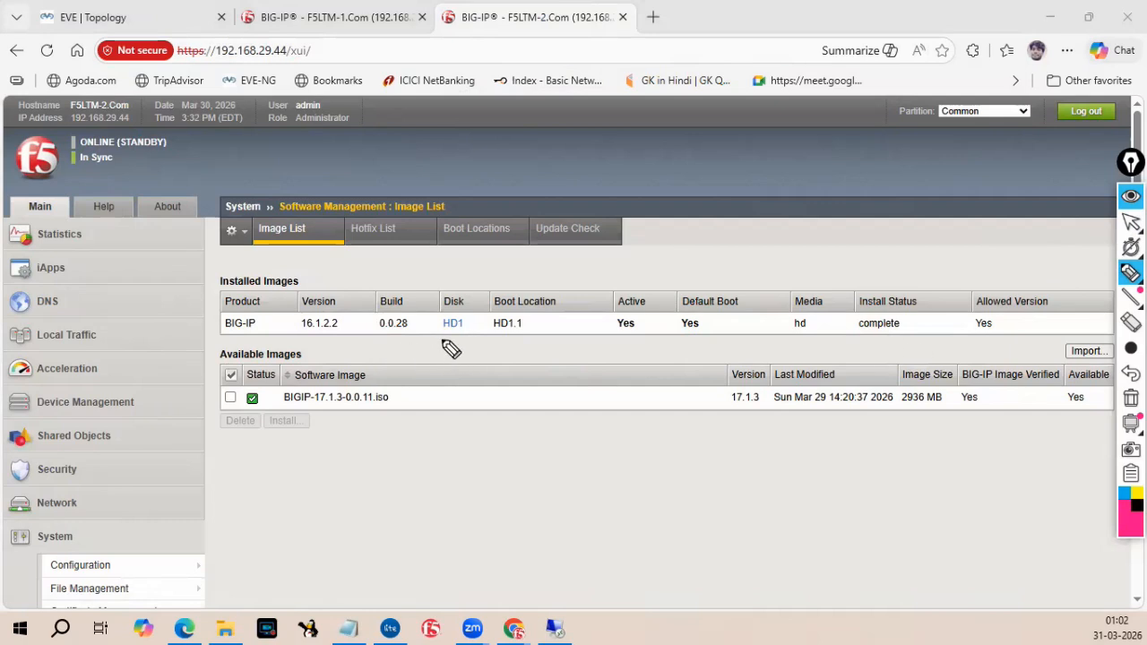
{"action": "left_click_drag", "start_coordinate": [435, 335], "coordinate": [524, 335]}
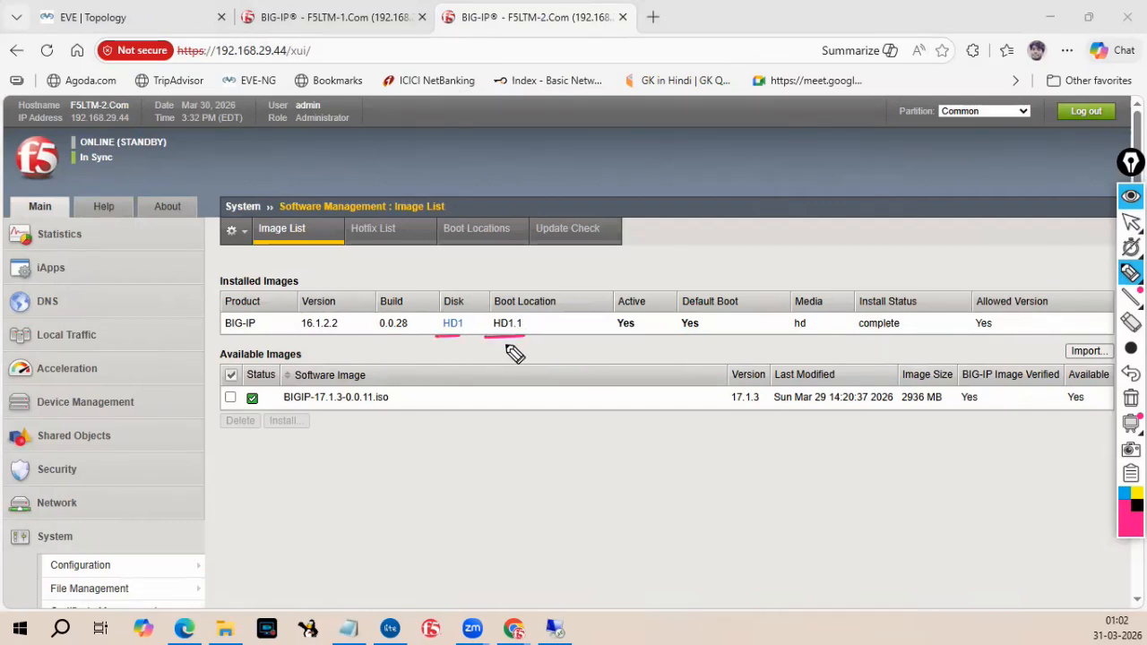
{"action": "left_click_drag", "start_coordinate": [528, 341], "coordinate": [540, 338]}
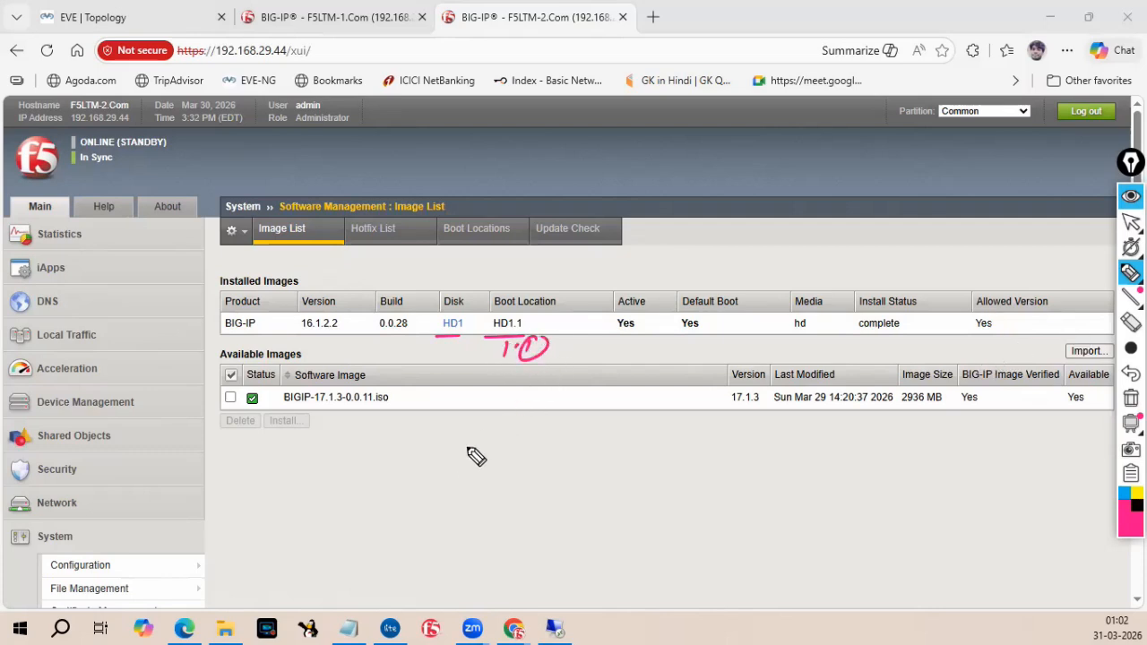
{"action": "mouse_move", "coordinate": [494, 428]}
{"action": "left_mouse_down"}
{"action": "mouse_move", "coordinate": [492, 457]}
{"action": "mouse_move", "coordinate": [518, 446]}
{"action": "left_mouse_up"}
{"action": "left_click_drag", "start_coordinate": [551, 428], "coordinate": [548, 458]}
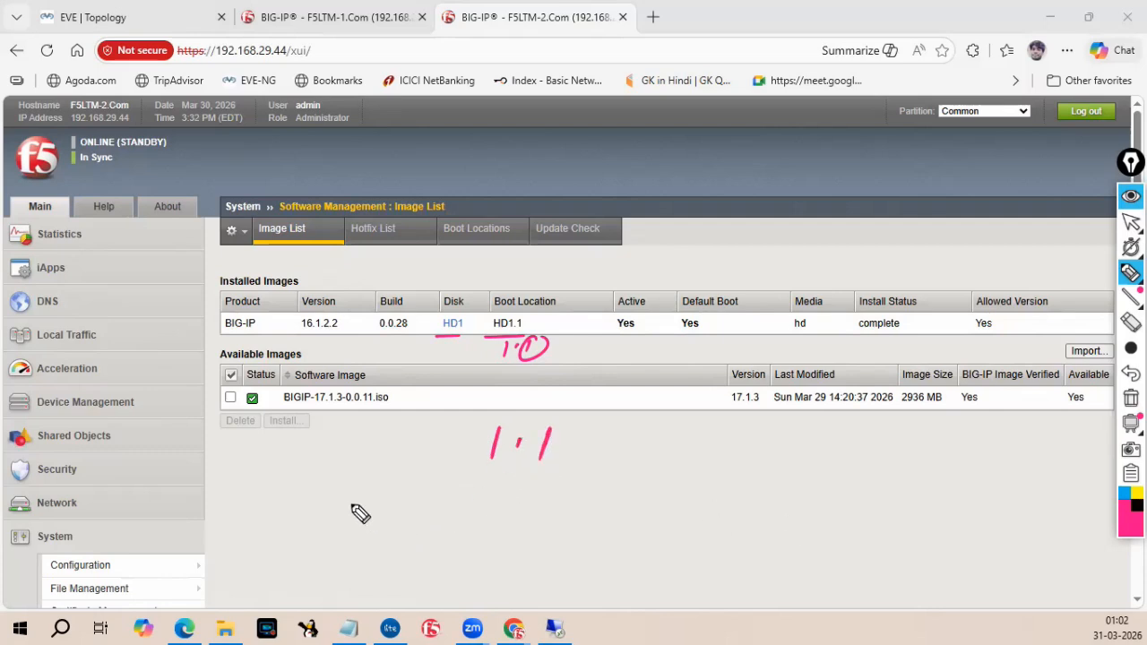
Sketch the disk examples 500 GB HDD and 512 GB SSD beneath the image list.
{"action": "mouse_move", "coordinate": [375, 498]}
{"action": "left_mouse_down"}
{"action": "mouse_move", "coordinate": [364, 520]}
{"action": "mouse_move", "coordinate": [392, 502]}
{"action": "mouse_move", "coordinate": [502, 512]}
{"action": "left_mouse_up"}
{"action": "left_click_drag", "start_coordinate": [558, 466], "coordinate": [532, 550]}
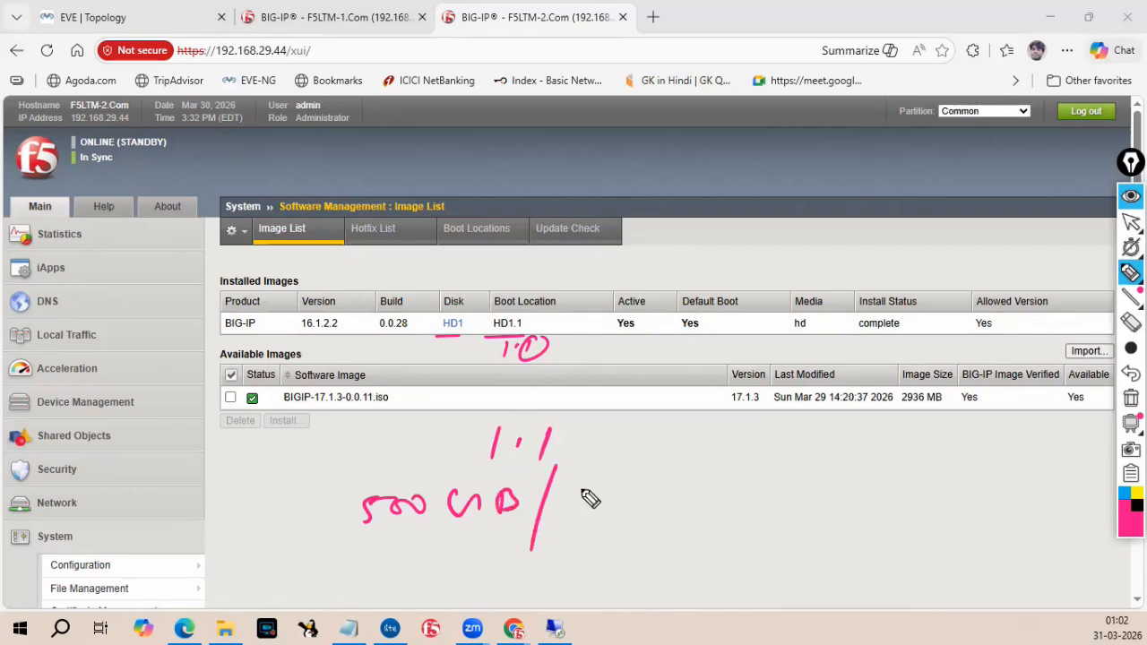
{"action": "mouse_move", "coordinate": [574, 482]}
{"action": "left_mouse_down"}
{"action": "mouse_move", "coordinate": [572, 509]}
{"action": "mouse_move", "coordinate": [597, 508]}
{"action": "left_mouse_up"}
{"action": "mouse_move", "coordinate": [609, 480]}
{"action": "left_mouse_down"}
{"action": "mouse_move", "coordinate": [607, 505]}
{"action": "mouse_move", "coordinate": [636, 506]}
{"action": "left_mouse_up"}
{"action": "mouse_move", "coordinate": [405, 542]}
{"action": "left_mouse_down"}
{"action": "mouse_move", "coordinate": [385, 579]}
{"action": "mouse_move", "coordinate": [412, 570]}
{"action": "left_mouse_up"}
{"action": "mouse_move", "coordinate": [425, 549]}
{"action": "left_mouse_down"}
{"action": "mouse_move", "coordinate": [443, 563]}
{"action": "mouse_move", "coordinate": [495, 547]}
{"action": "left_mouse_up"}
{"action": "mouse_move", "coordinate": [583, 527]}
{"action": "left_mouse_down"}
{"action": "mouse_move", "coordinate": [570, 554]}
{"action": "mouse_move", "coordinate": [627, 554]}
{"action": "left_mouse_up"}
{"action": "left_click_drag", "start_coordinate": [718, 437], "coordinate": [692, 584]}
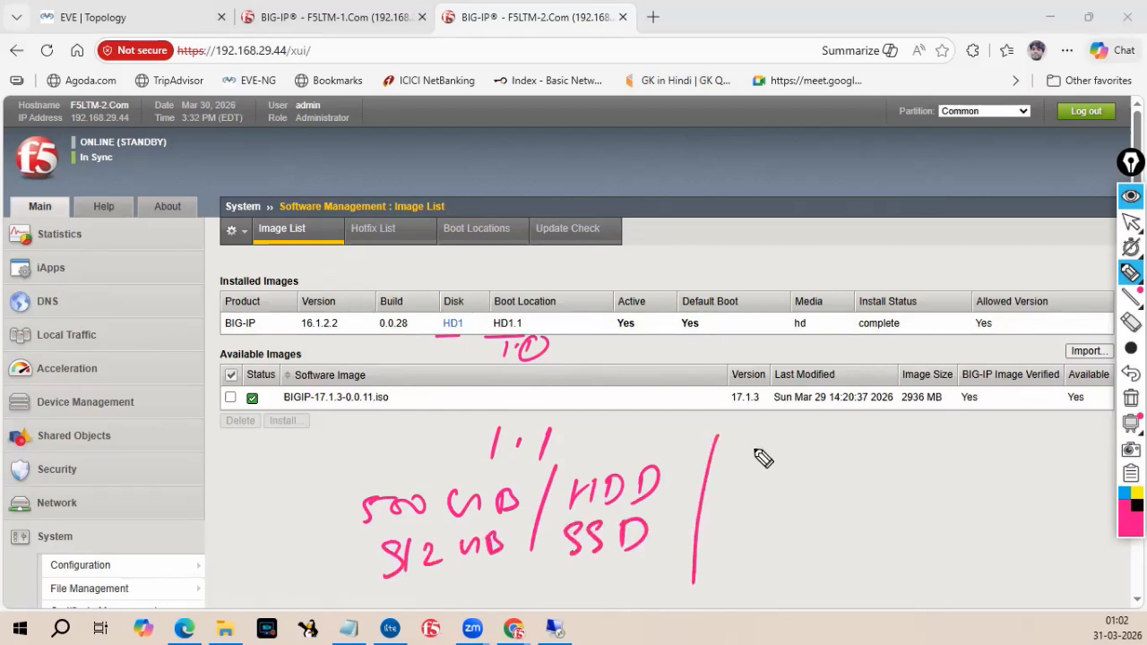
Sketch drive letters C, D, E and F as a partition analogy, then erase all marks.
{"action": "left_click_drag", "start_coordinate": [830, 439], "coordinate": [832, 454]}
{"action": "left_click_drag", "start_coordinate": [945, 424], "coordinate": [960, 448]}
{"action": "left_click_drag", "start_coordinate": [818, 493], "coordinate": [850, 509]}
{"action": "left_click_drag", "start_coordinate": [952, 473], "coordinate": [929, 503]}
{"action": "left_click_drag", "start_coordinate": [932, 489], "coordinate": [948, 484]}
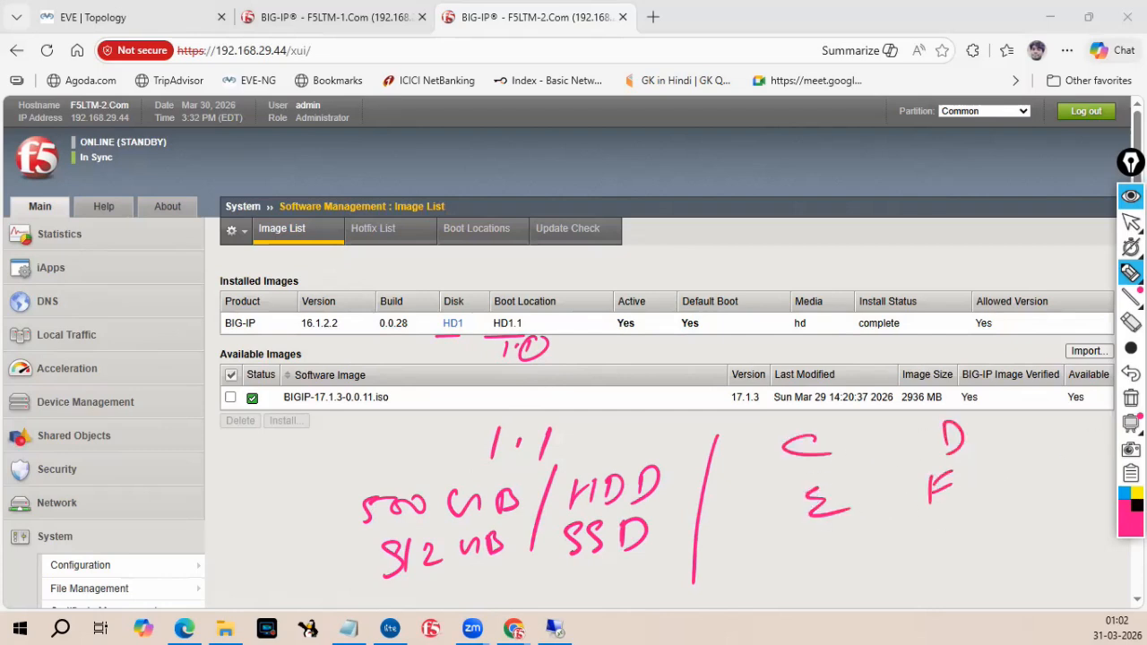
{"action": "left_click", "coordinate": [1131, 397]}
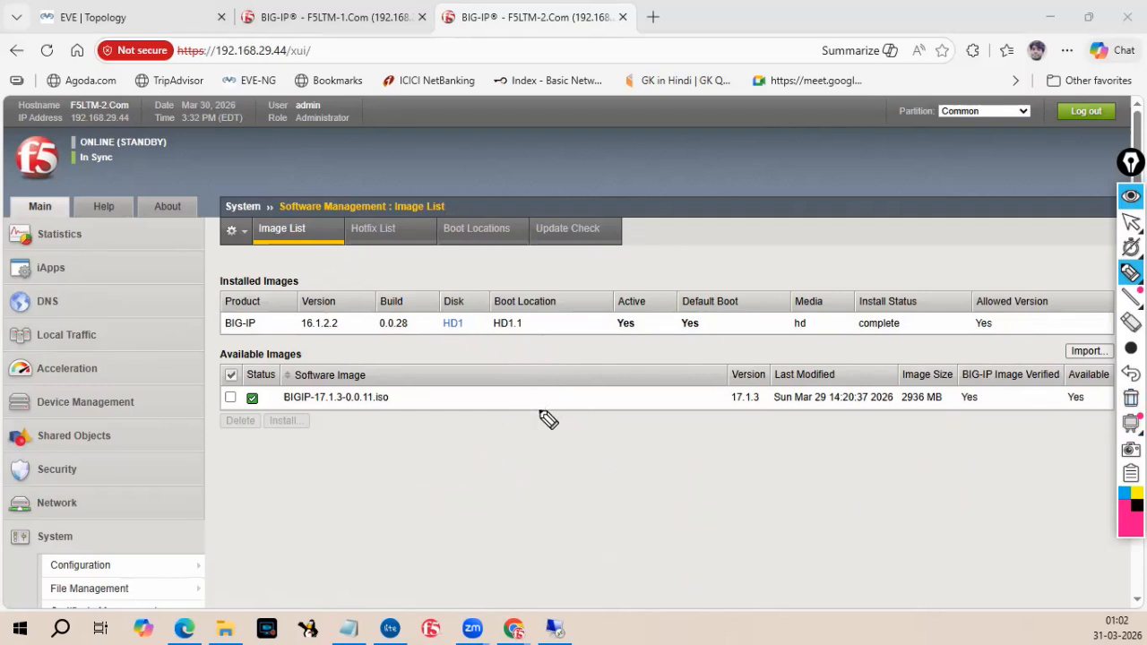
Sketch volumes 1.1, 1.2 and 1.3 mapped to drives C, D and E, then clear the marks.
{"action": "left_click_drag", "start_coordinate": [511, 438], "coordinate": [507, 468]}
{"action": "left_click", "coordinate": [532, 454]}
{"action": "left_click_drag", "start_coordinate": [554, 440], "coordinate": [563, 464]}
{"action": "left_click", "coordinate": [507, 500]}
{"action": "left_click_drag", "start_coordinate": [507, 497], "coordinate": [507, 517]}
{"action": "left_click", "coordinate": [540, 495]}
{"action": "left_click_drag", "start_coordinate": [560, 487], "coordinate": [579, 508]}
{"action": "left_click_drag", "start_coordinate": [509, 538], "coordinate": [508, 570]}
{"action": "left_click", "coordinate": [539, 538]}
{"action": "left_click_drag", "start_coordinate": [548, 534], "coordinate": [550, 565]}
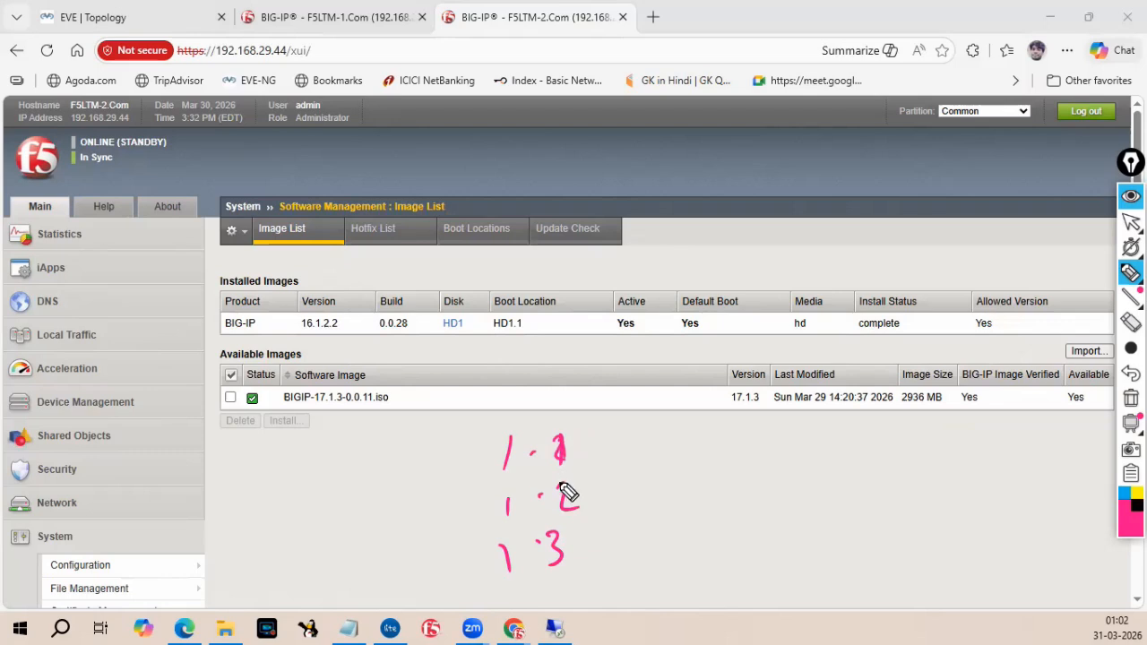
{"action": "mouse_move", "coordinate": [543, 538]}
{"action": "left_mouse_down"}
{"action": "mouse_move", "coordinate": [563, 539]}
{"action": "mouse_move", "coordinate": [554, 563]}
{"action": "left_mouse_up"}
{"action": "left_click_drag", "start_coordinate": [615, 448], "coordinate": [618, 513]}
{"action": "mouse_move", "coordinate": [618, 481]}
{"action": "left_mouse_down"}
{"action": "mouse_move", "coordinate": [621, 511]}
{"action": "mouse_move", "coordinate": [651, 558]}
{"action": "left_mouse_up"}
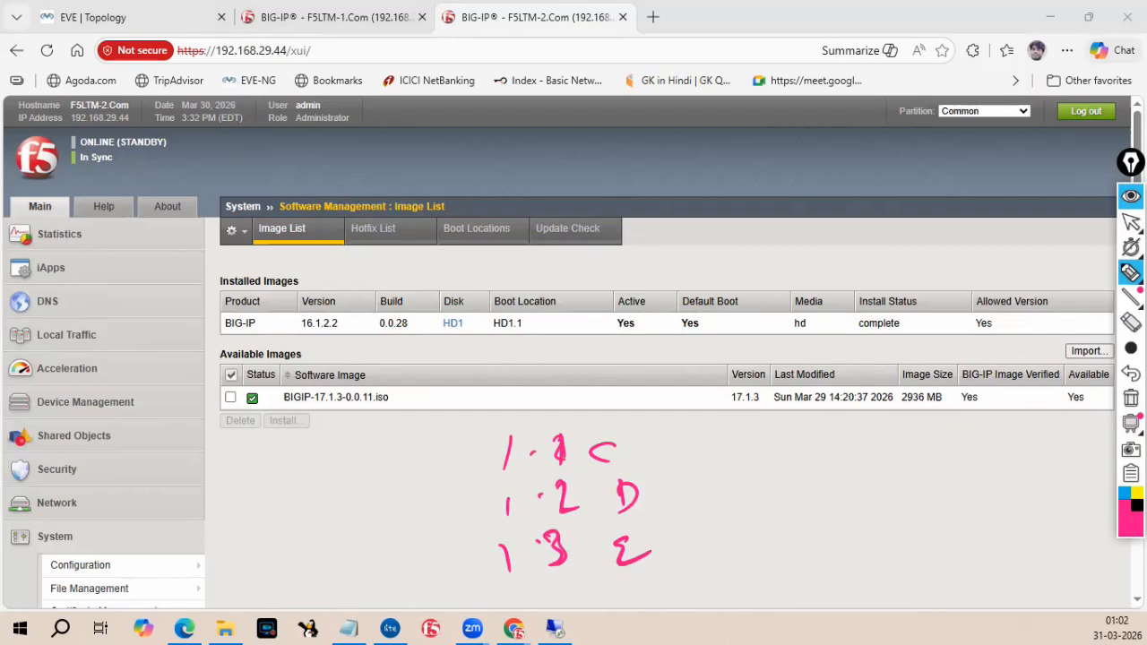
{"action": "left_click", "coordinate": [1130, 398]}
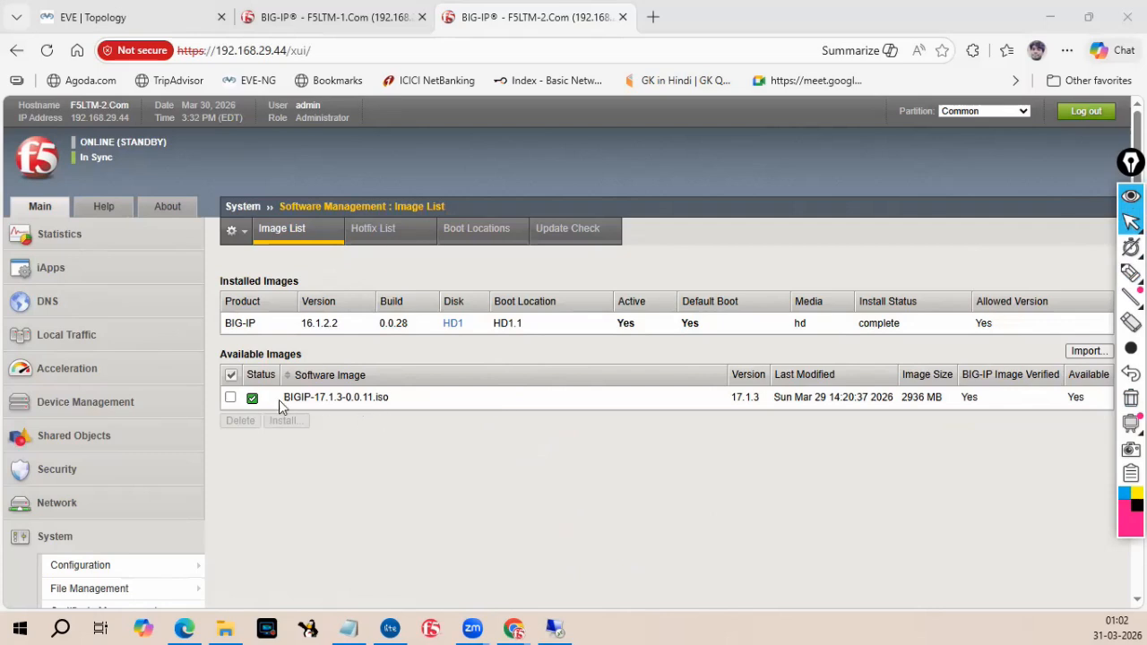
Select the BIGIP-17.1.3-0.0.11.iso image on the standby unit and open its install dialog.
{"action": "left_click", "coordinate": [231, 399]}
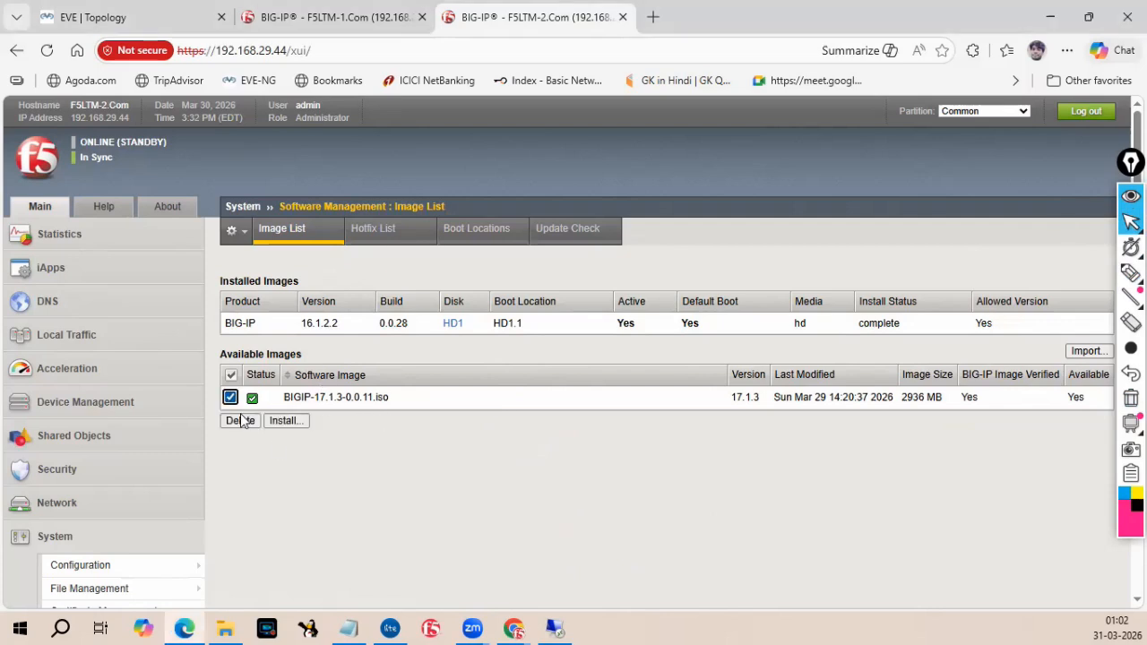
{"action": "left_click", "coordinate": [285, 420]}
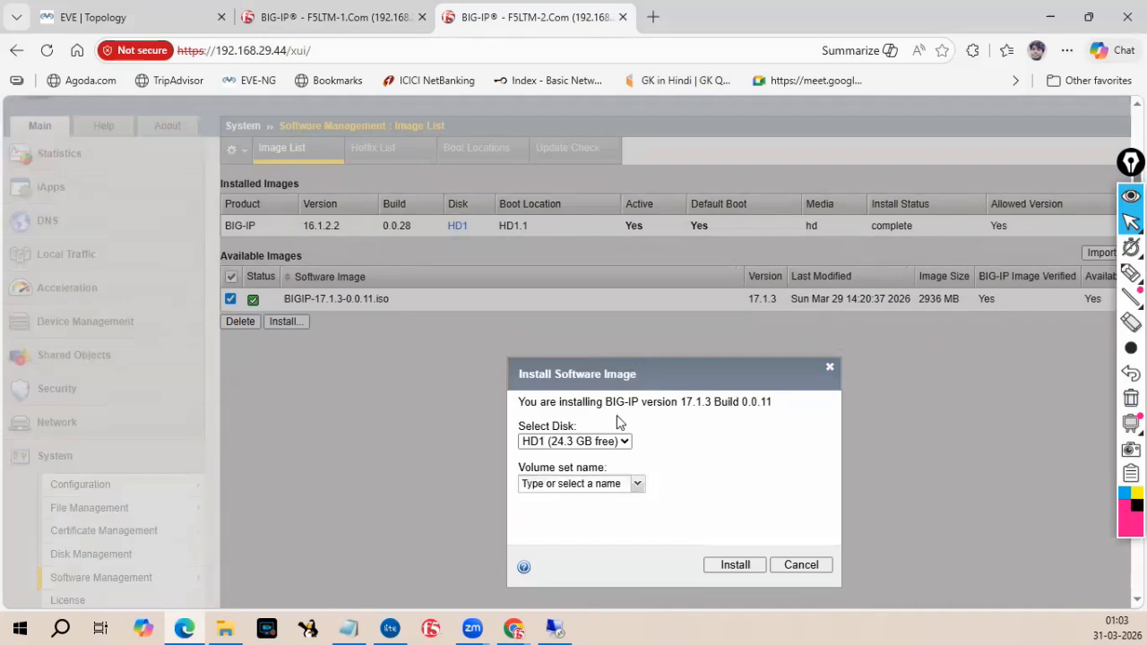
Install the 17.1.3 image onto disk HD1 with the volume set name 2.
{"action": "left_click", "coordinate": [531, 443]}
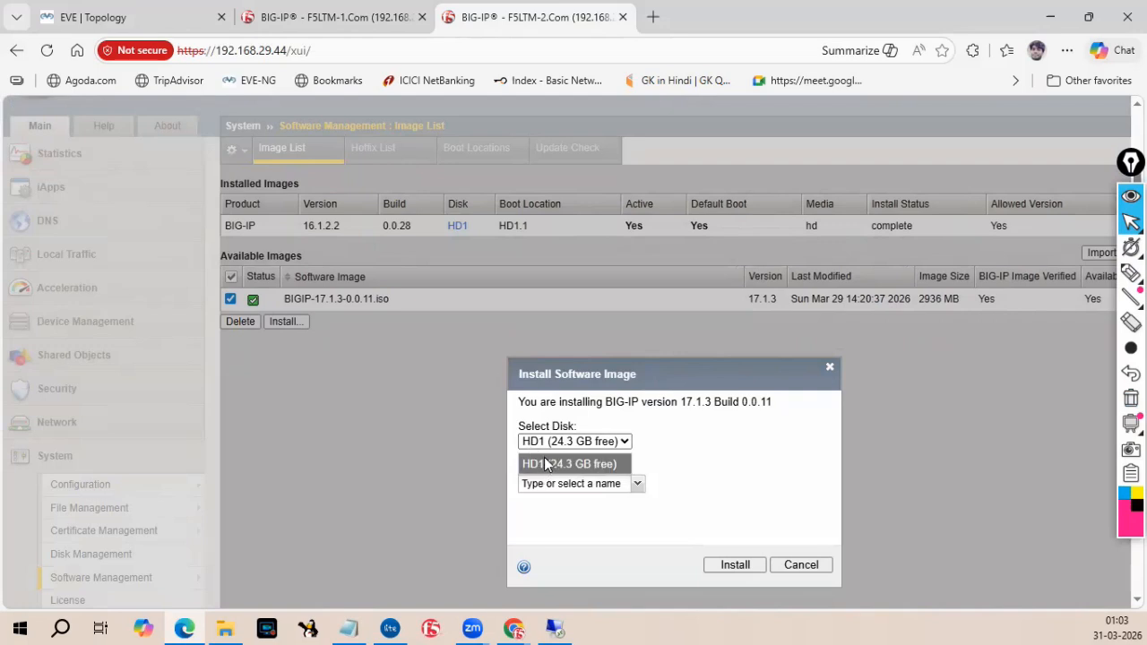
{"action": "left_click", "coordinate": [546, 450]}
{"action": "left_click", "coordinate": [548, 448]}
{"action": "left_click", "coordinate": [555, 450]}
{"action": "left_click", "coordinate": [556, 447]}
{"action": "left_click", "coordinate": [555, 466]}
{"action": "left_click", "coordinate": [571, 484]}
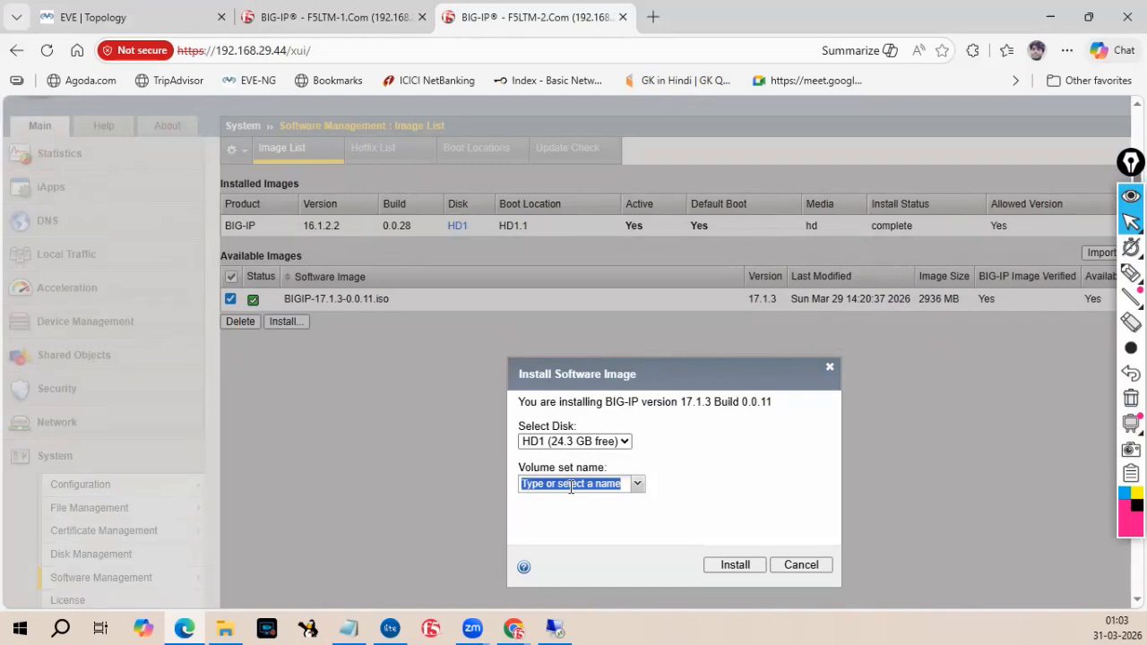
{"action": "type", "text": "2"}
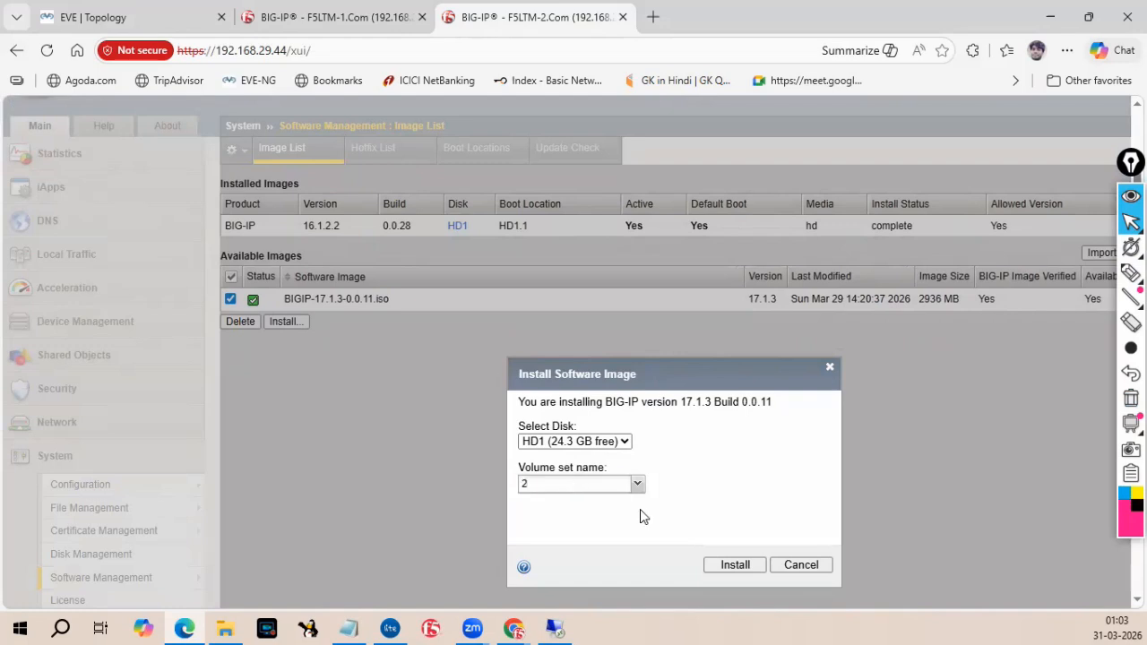
{"action": "left_click", "coordinate": [730, 566]}
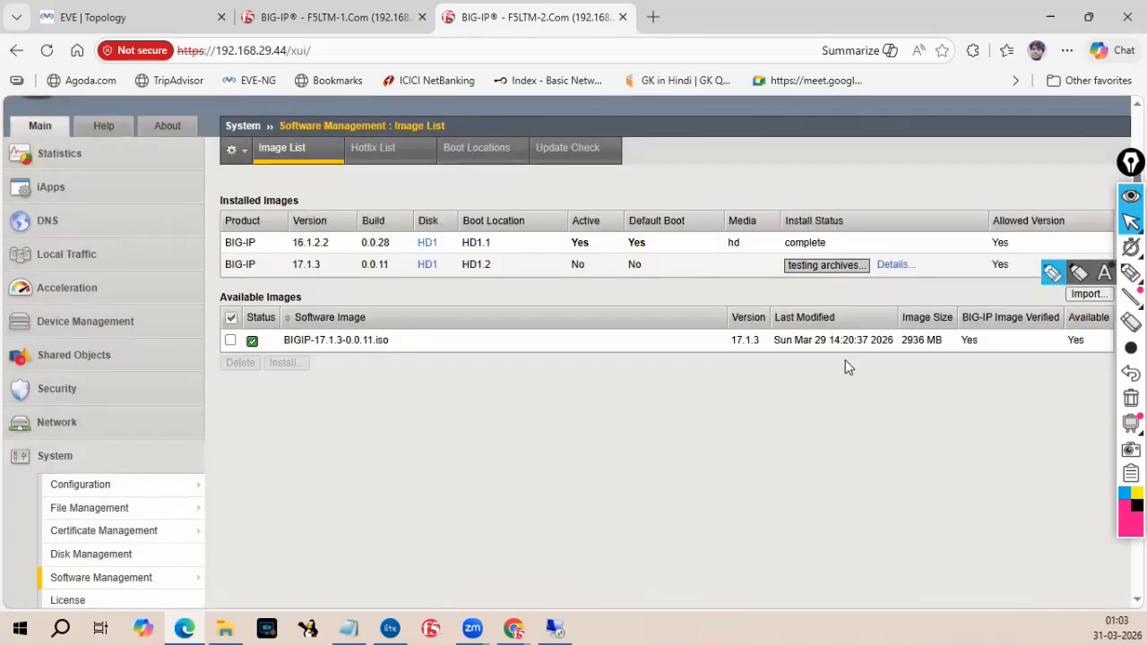
Circle boot location HD1.2 and sketch the labels HD1-1 and HD1-2 beneath the image list.
{"action": "left_click", "coordinate": [1132, 272]}
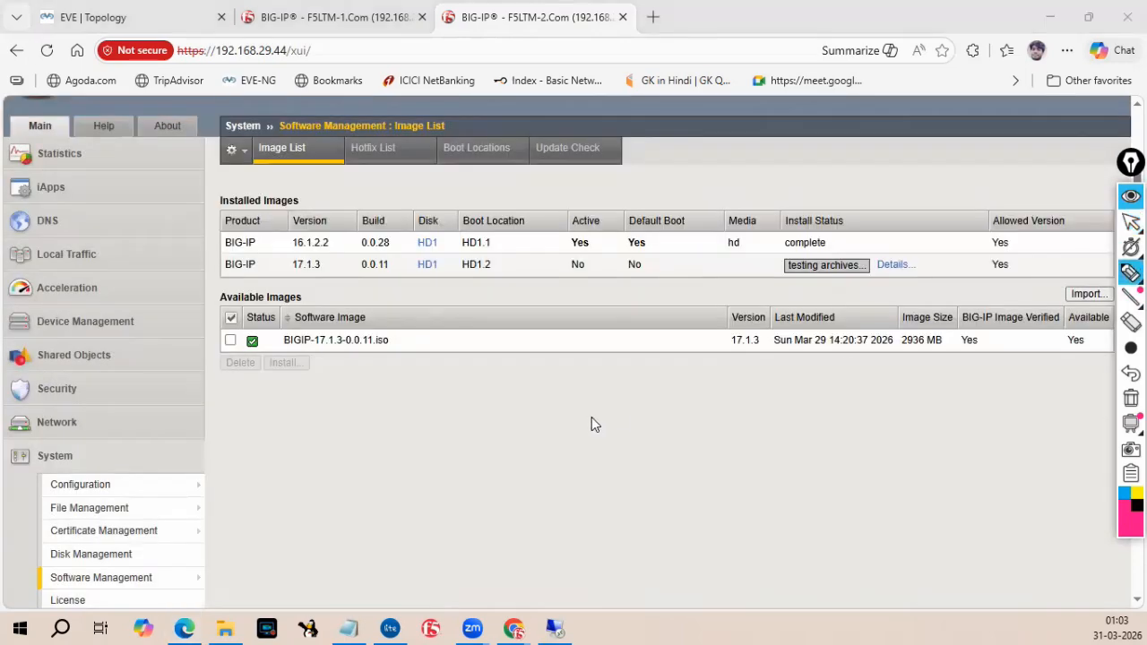
{"action": "mouse_move", "coordinate": [445, 283]}
{"action": "left_mouse_down"}
{"action": "mouse_move", "coordinate": [500, 273]}
{"action": "mouse_move", "coordinate": [471, 255]}
{"action": "mouse_move", "coordinate": [446, 286]}
{"action": "left_mouse_up"}
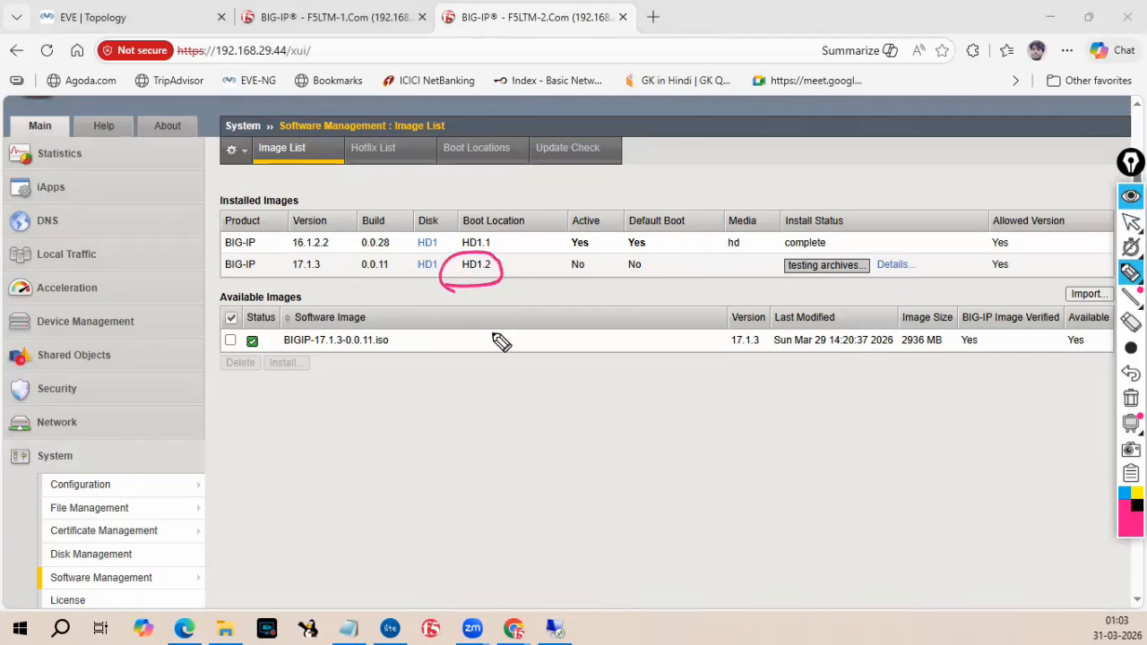
{"action": "mouse_move", "coordinate": [420, 435]}
{"action": "left_mouse_down"}
{"action": "mouse_move", "coordinate": [422, 453]}
{"action": "mouse_move", "coordinate": [511, 430]}
{"action": "left_mouse_up"}
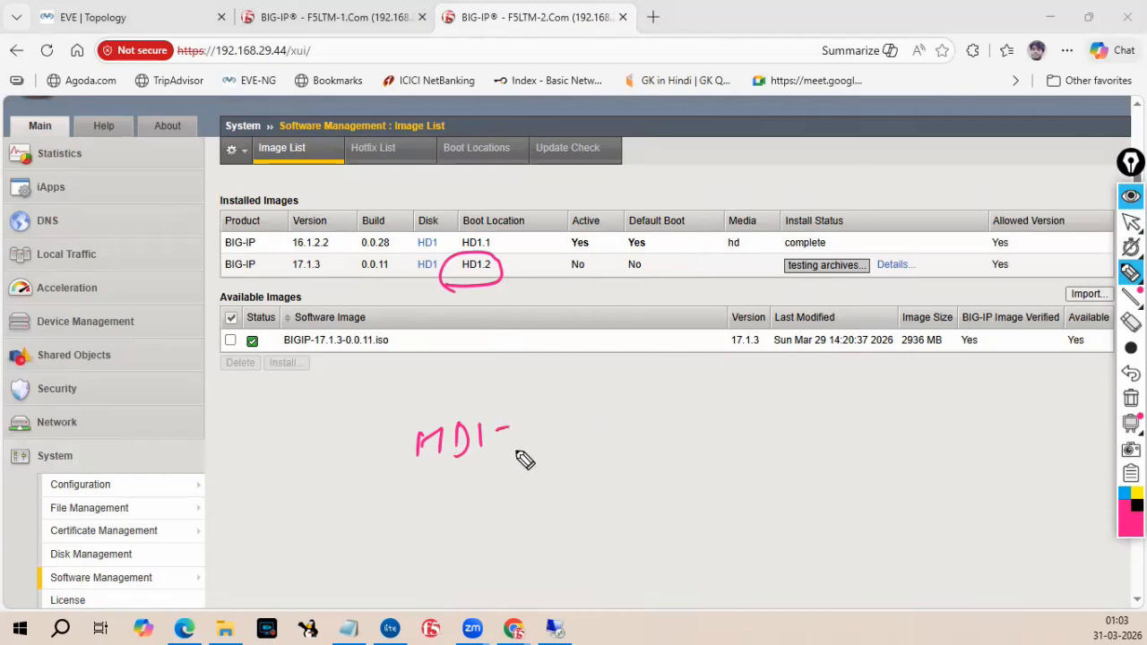
{"action": "left_click_drag", "start_coordinate": [521, 419], "coordinate": [543, 439]}
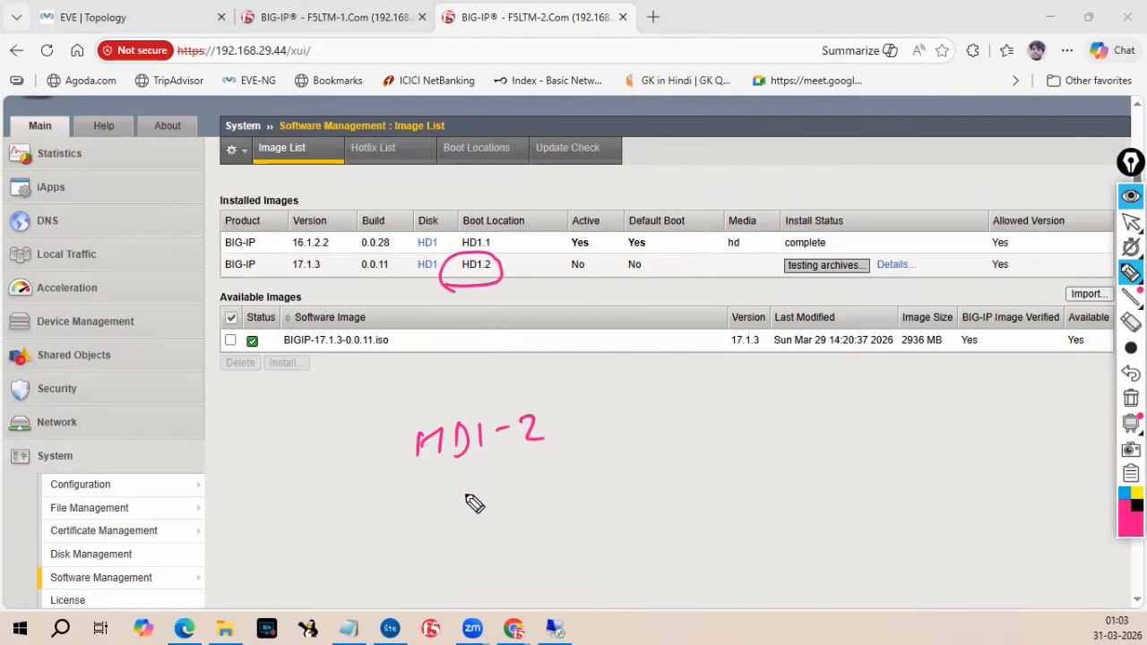
{"action": "mouse_move", "coordinate": [409, 375]}
{"action": "left_mouse_down"}
{"action": "mouse_move", "coordinate": [408, 403]}
{"action": "mouse_move", "coordinate": [431, 376]}
{"action": "mouse_move", "coordinate": [433, 404]}
{"action": "mouse_move", "coordinate": [472, 403]}
{"action": "mouse_move", "coordinate": [483, 381]}
{"action": "mouse_move", "coordinate": [502, 383]}
{"action": "left_mouse_up"}
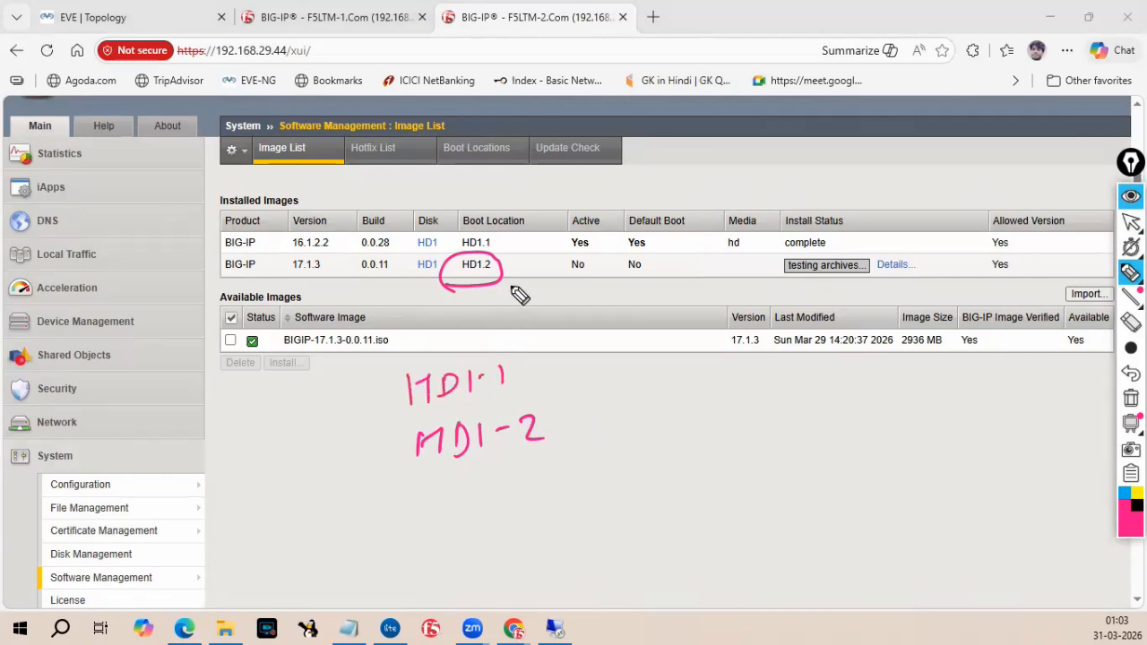
{"action": "mouse_move", "coordinate": [499, 255]}
{"action": "left_mouse_down"}
{"action": "mouse_move", "coordinate": [512, 225]}
{"action": "mouse_move", "coordinate": [504, 254]}
{"action": "left_mouse_up"}
{"action": "left_click", "coordinate": [1126, 493]}
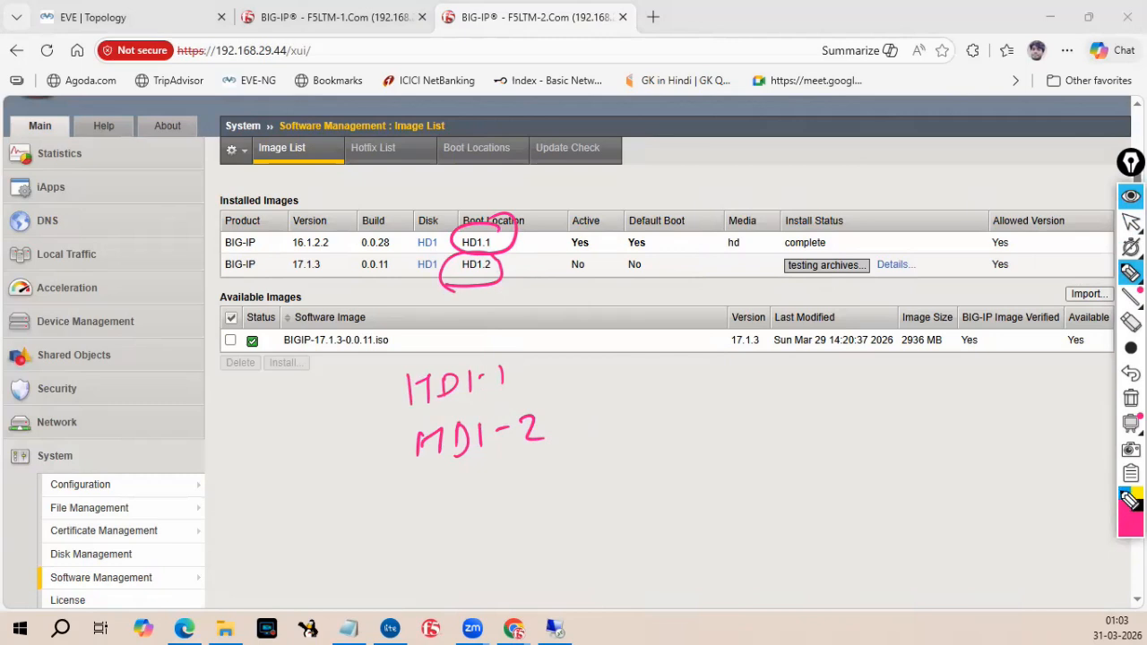
Circle HD1.1 and HD1.2, circle the HD1-2 label and write 17.1.3 beneath it, then clear the marks.
{"action": "left_click_drag", "start_coordinate": [457, 222], "coordinate": [520, 238]}
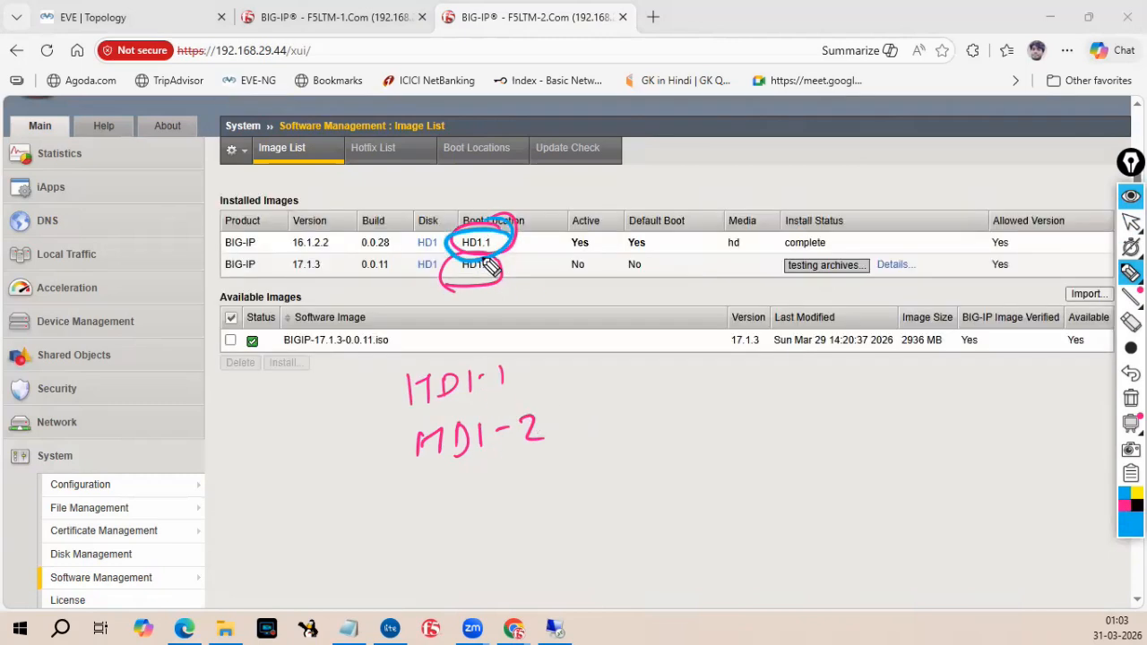
{"action": "left_click_drag", "start_coordinate": [467, 263], "coordinate": [513, 262]}
{"action": "mouse_move", "coordinate": [543, 393]}
{"action": "left_mouse_down"}
{"action": "mouse_move", "coordinate": [374, 476]}
{"action": "mouse_move", "coordinate": [549, 396]}
{"action": "left_mouse_up"}
{"action": "mouse_move", "coordinate": [477, 488]}
{"action": "left_mouse_down"}
{"action": "mouse_move", "coordinate": [477, 527]}
{"action": "mouse_move", "coordinate": [520, 492]}
{"action": "left_mouse_up"}
{"action": "left_click", "coordinate": [539, 489]}
{"action": "mouse_move", "coordinate": [551, 482]}
{"action": "left_mouse_down"}
{"action": "mouse_move", "coordinate": [554, 502]}
{"action": "mouse_move", "coordinate": [579, 492]}
{"action": "left_mouse_up"}
{"action": "left_click", "coordinate": [564, 485]}
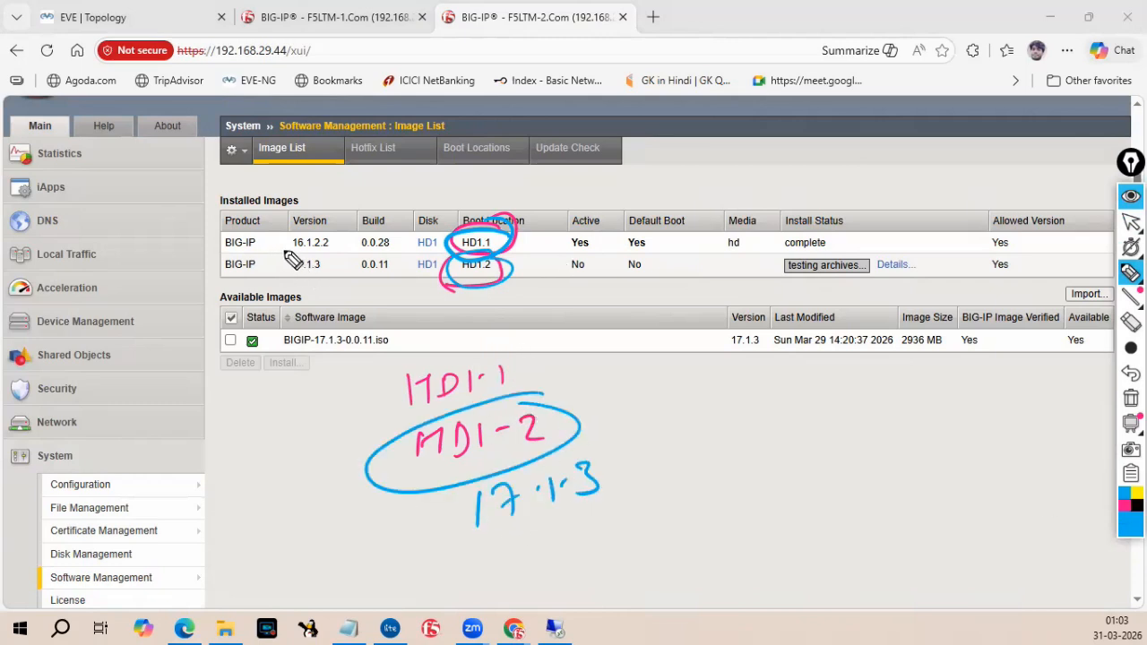
{"action": "left_click", "coordinate": [1131, 399]}
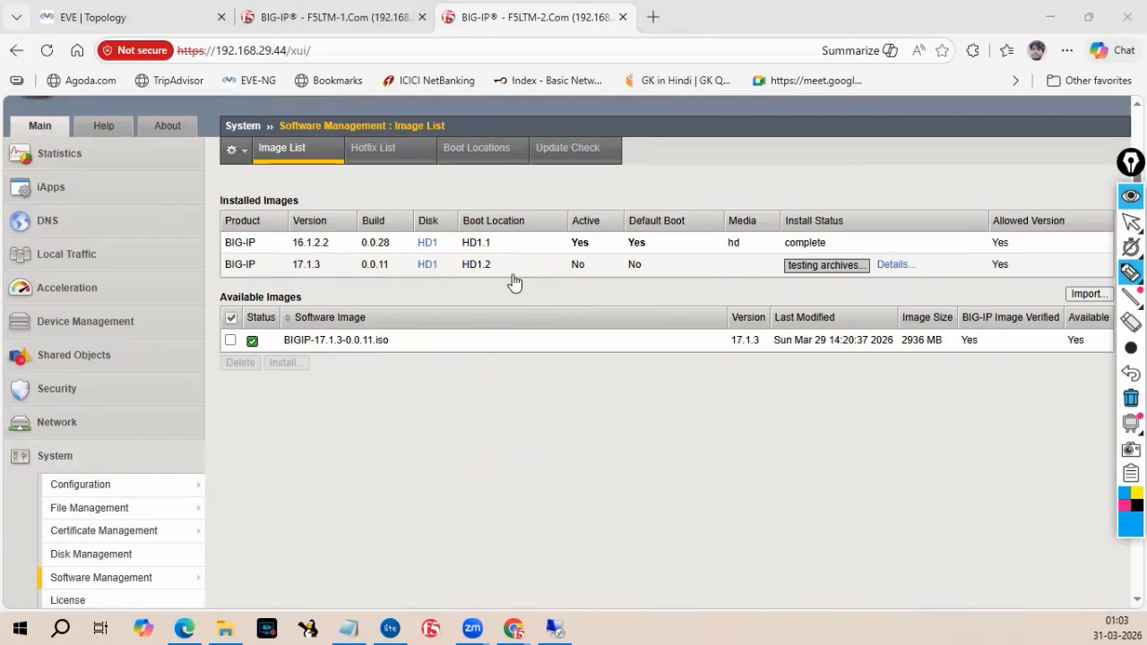
Underline the 16.1.2.2 row, circle its Active and Default Boot values, underline the new volume's values, then clear the marks.
{"action": "left_click_drag", "start_coordinate": [281, 252], "coordinate": [517, 254]}
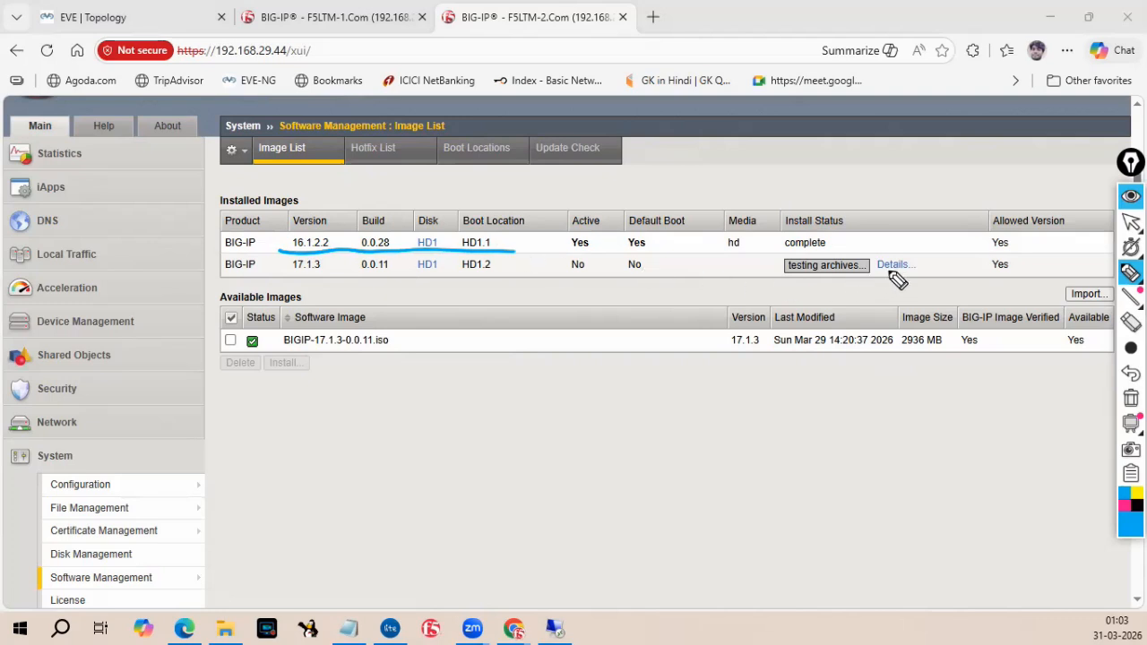
{"action": "mouse_move", "coordinate": [652, 253]}
{"action": "left_mouse_down"}
{"action": "mouse_move", "coordinate": [656, 239]}
{"action": "mouse_move", "coordinate": [566, 236]}
{"action": "mouse_move", "coordinate": [583, 255]}
{"action": "mouse_move", "coordinate": [597, 234]}
{"action": "left_mouse_up"}
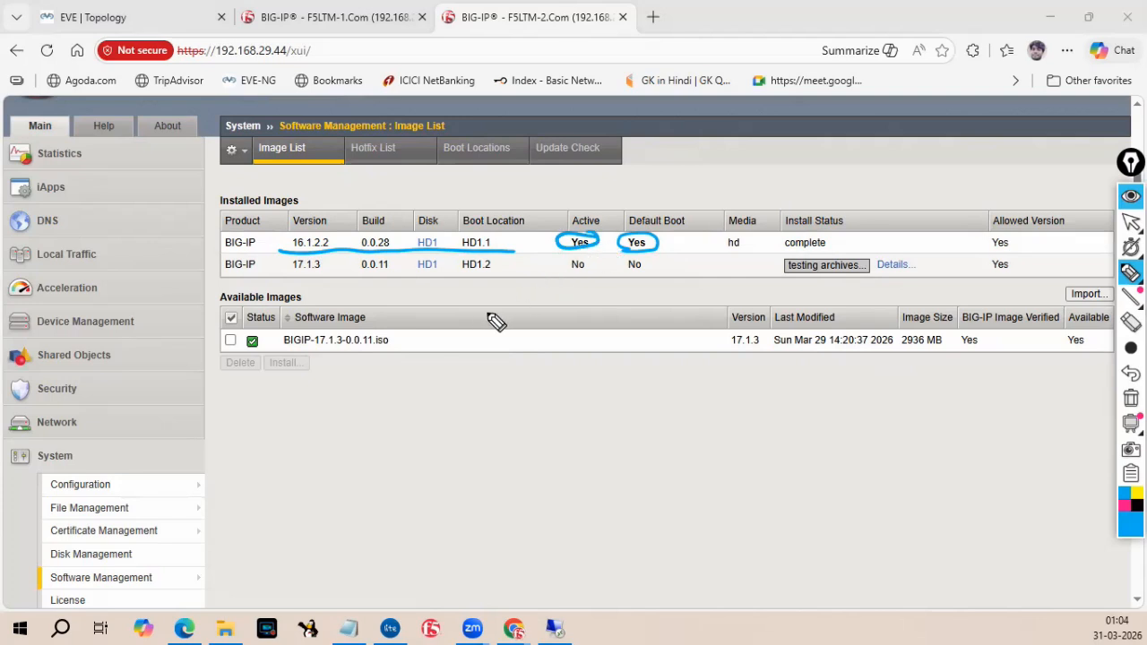
{"action": "left_click_drag", "start_coordinate": [570, 273], "coordinate": [601, 272]}
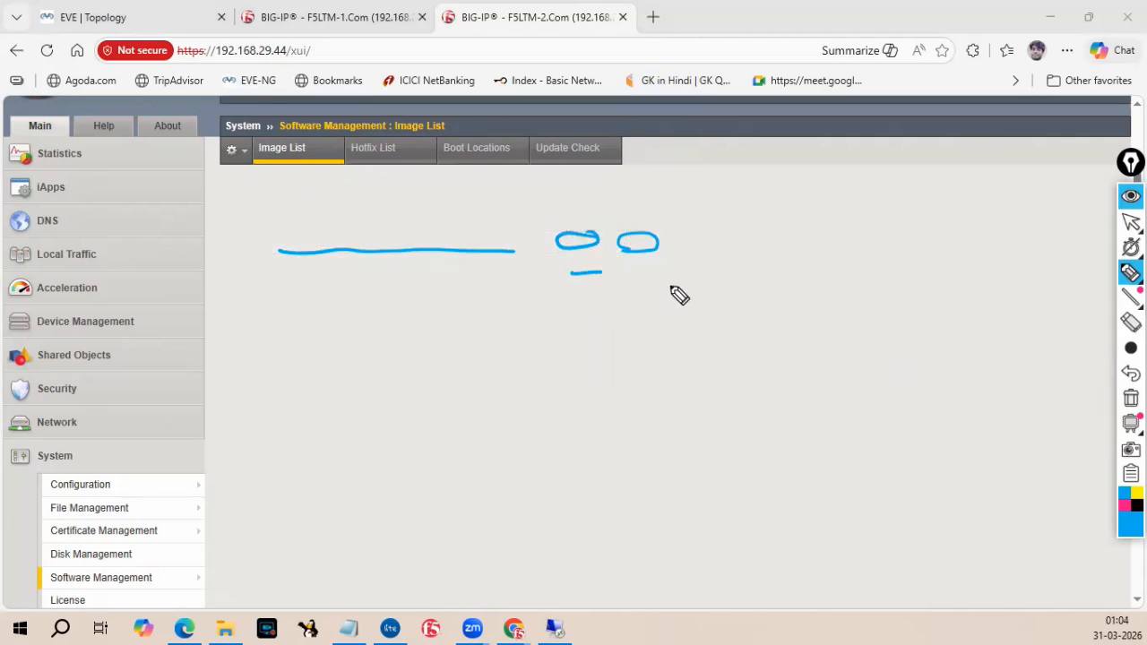
{"action": "left_click_drag", "start_coordinate": [622, 281], "coordinate": [665, 278]}
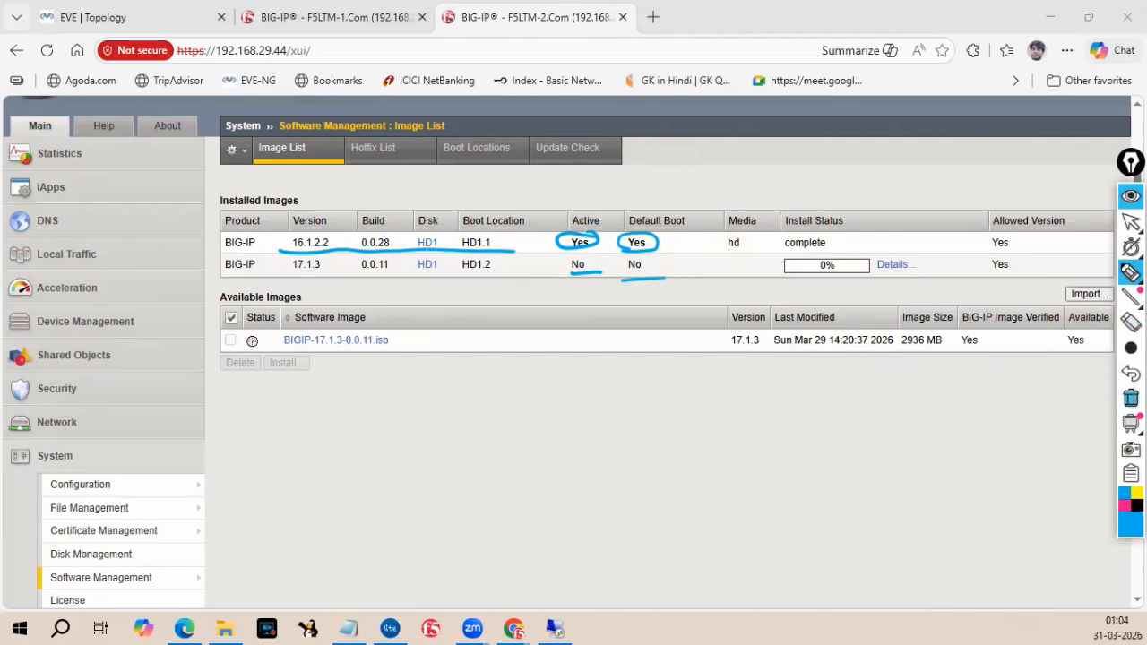
{"action": "left_click", "coordinate": [1131, 399]}
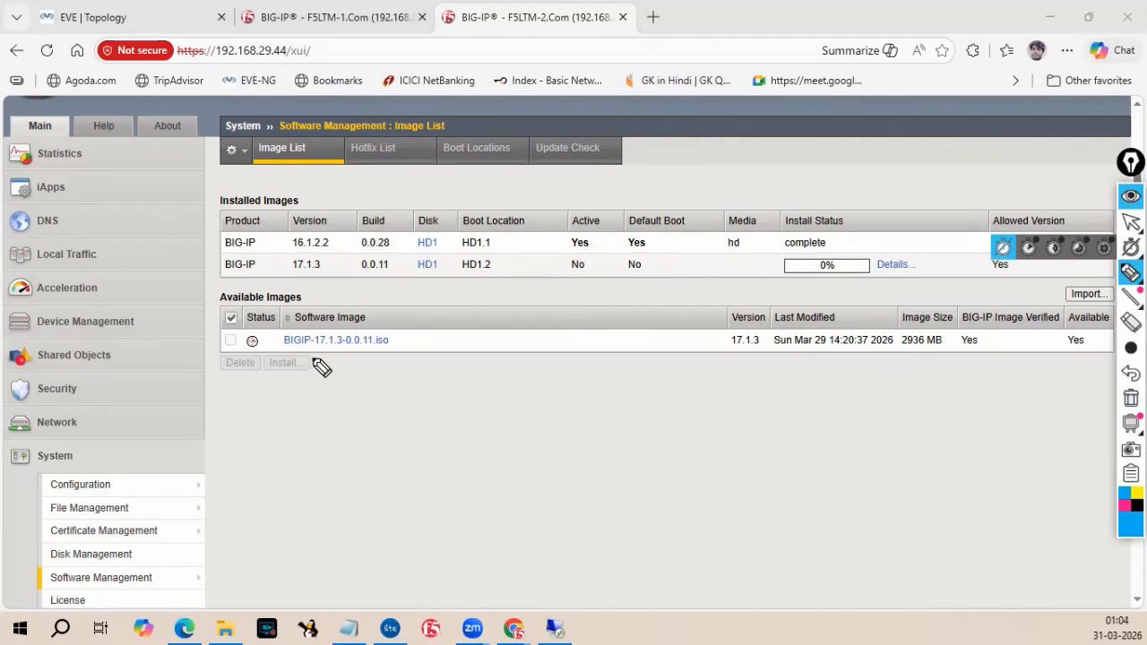
Circle the ISO's status icon and underline its file name, then clear the marks.
{"action": "mouse_move", "coordinate": [264, 338]}
{"action": "left_mouse_down"}
{"action": "mouse_move", "coordinate": [239, 333]}
{"action": "mouse_move", "coordinate": [267, 337]}
{"action": "left_mouse_up"}
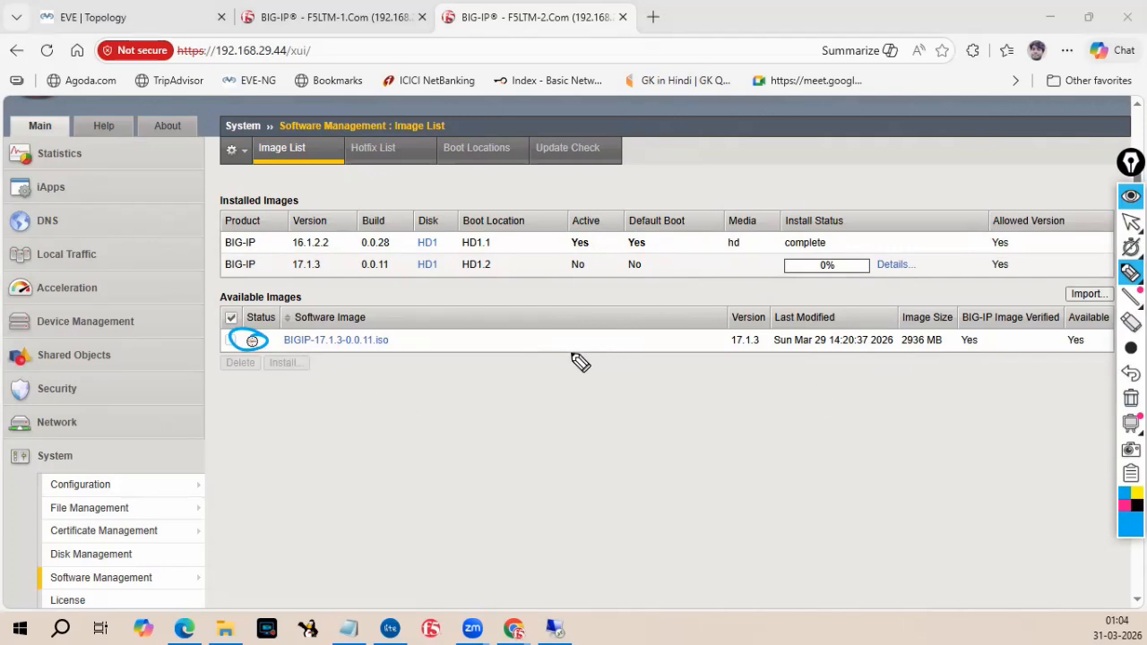
{"action": "left_click_drag", "start_coordinate": [305, 361], "coordinate": [392, 356]}
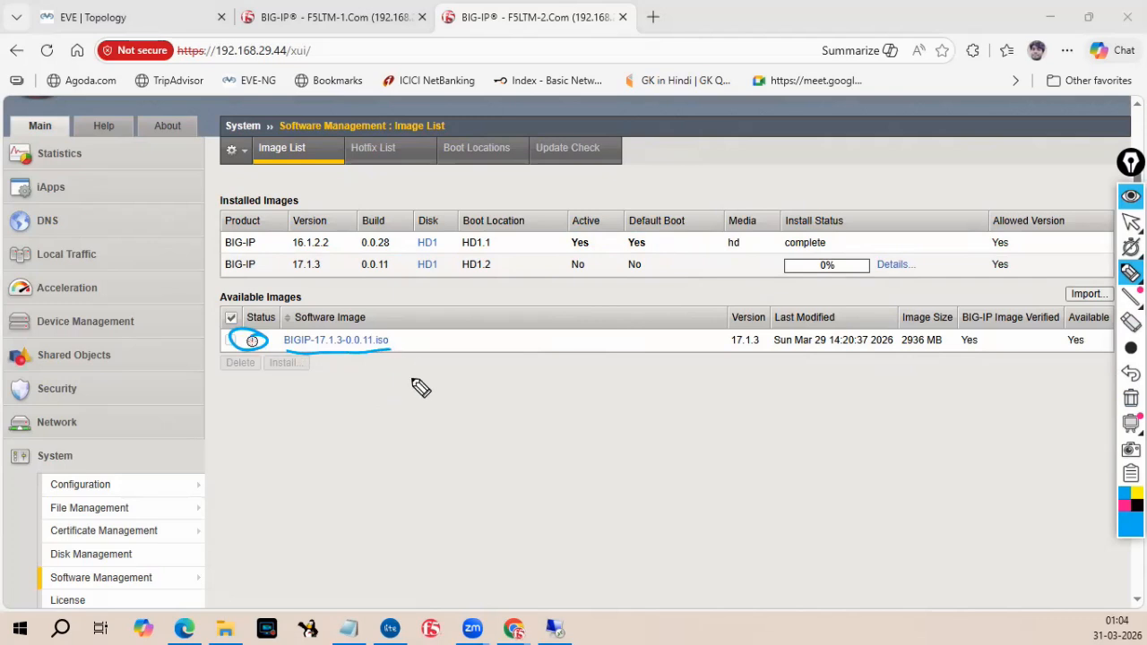
{"action": "left_click", "coordinate": [1130, 400]}
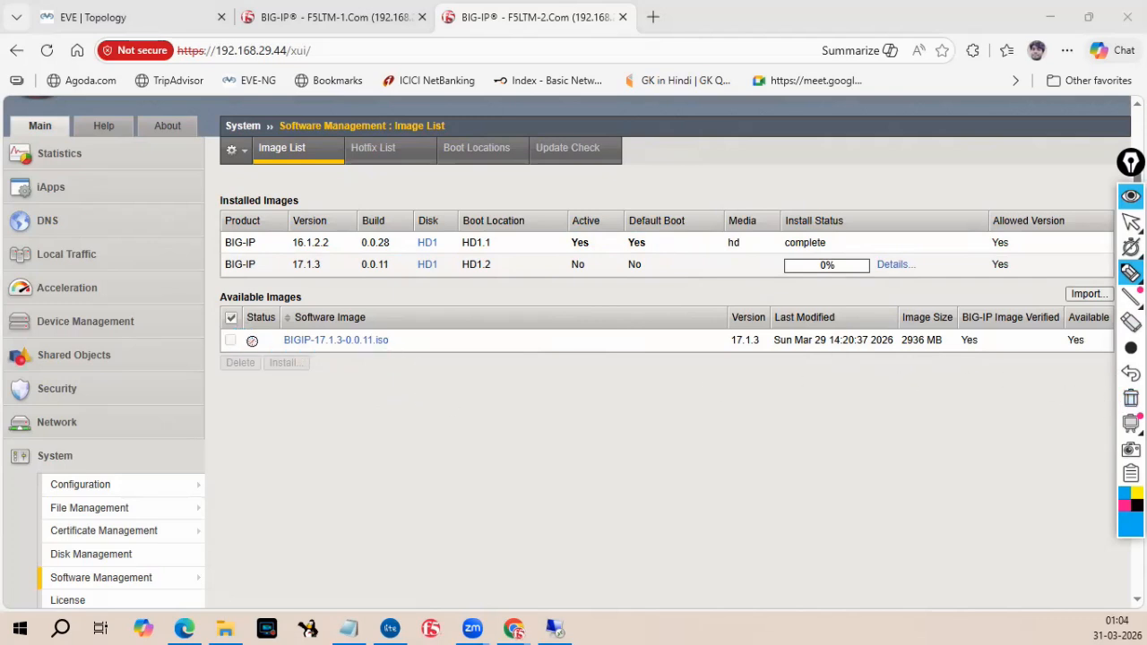
Switch to the first unit's tab to check the image upload, then return to the standby unit's tab.
{"action": "mouse_move", "coordinate": [1125, 224]}
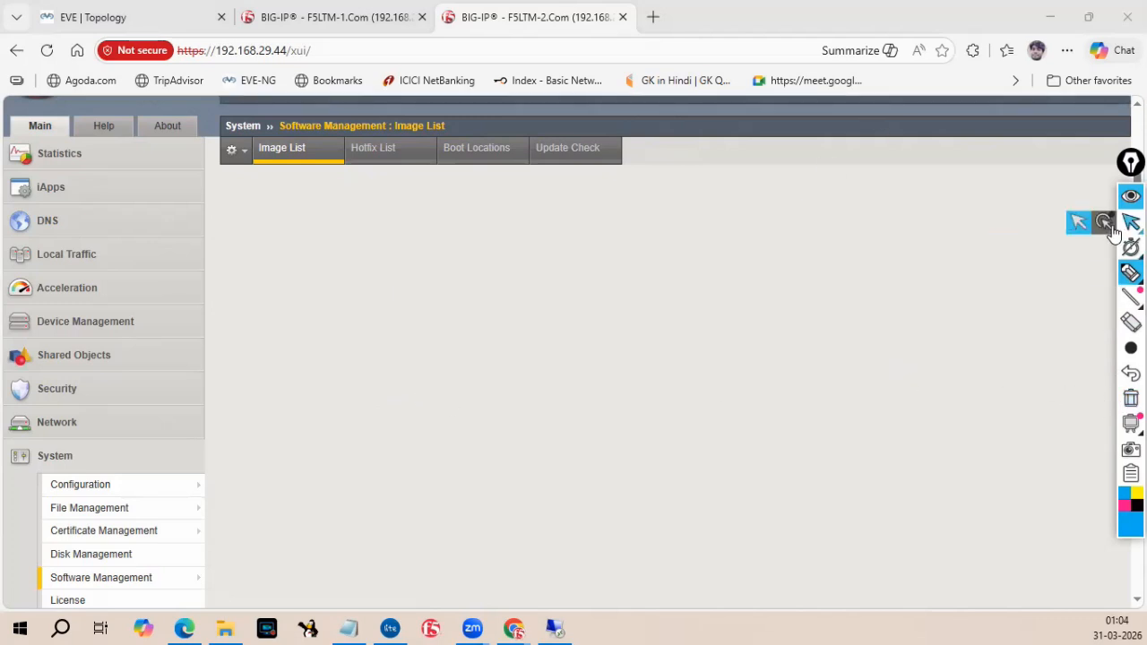
{"action": "left_click", "coordinate": [1081, 226]}
{"action": "left_click", "coordinate": [360, 17]}
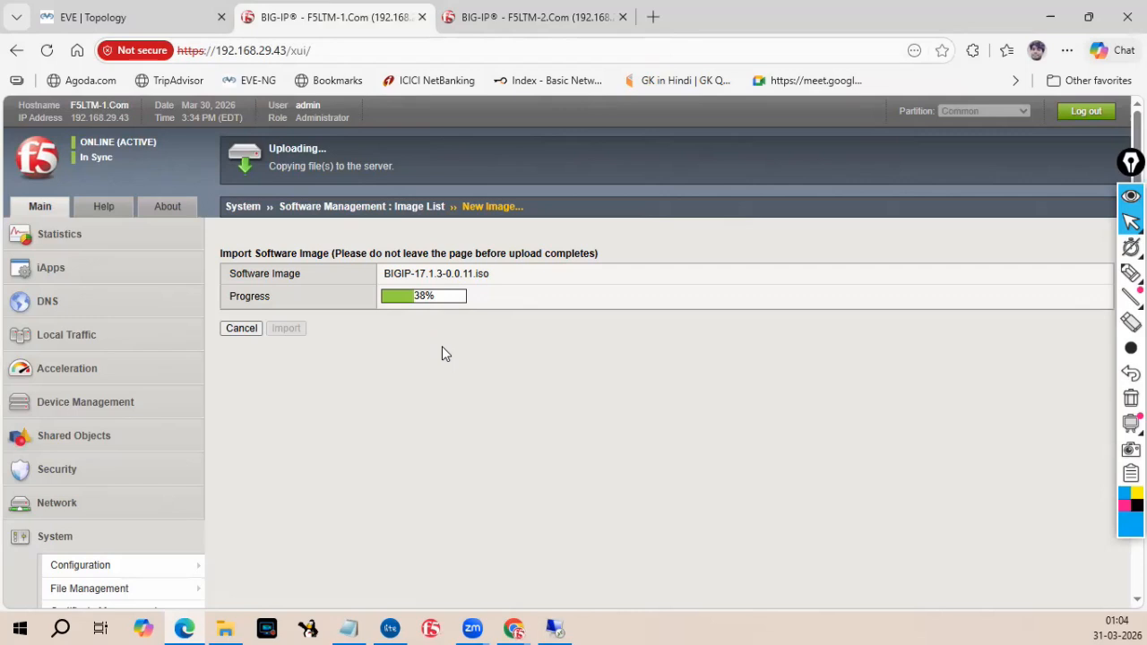
{"action": "left_click", "coordinate": [492, 18]}
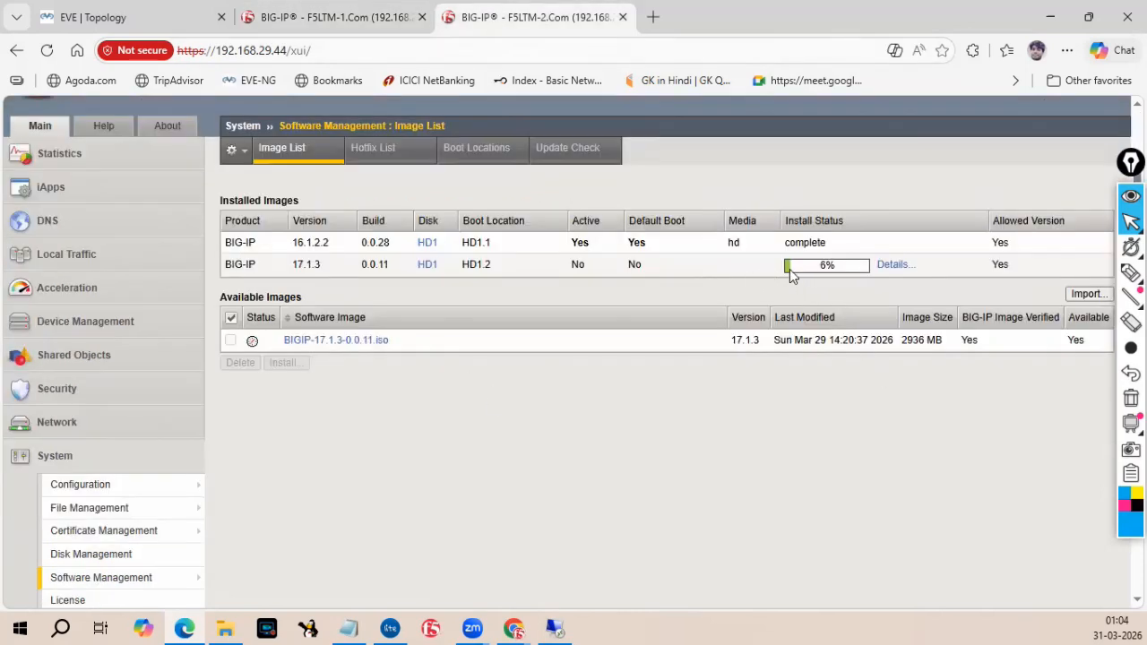